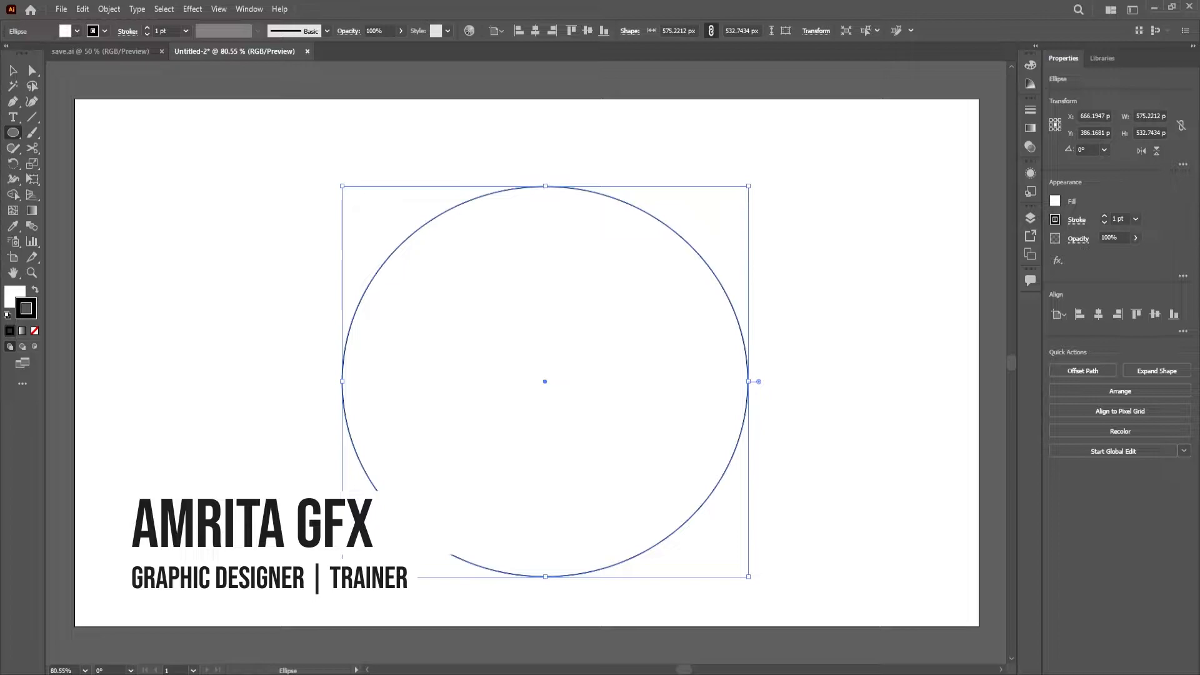
# - Remove the ellipse's fill and increase its black stroke weight to 25 pt
pyautogui.click(77, 31)
pyautogui.click(8, 70)
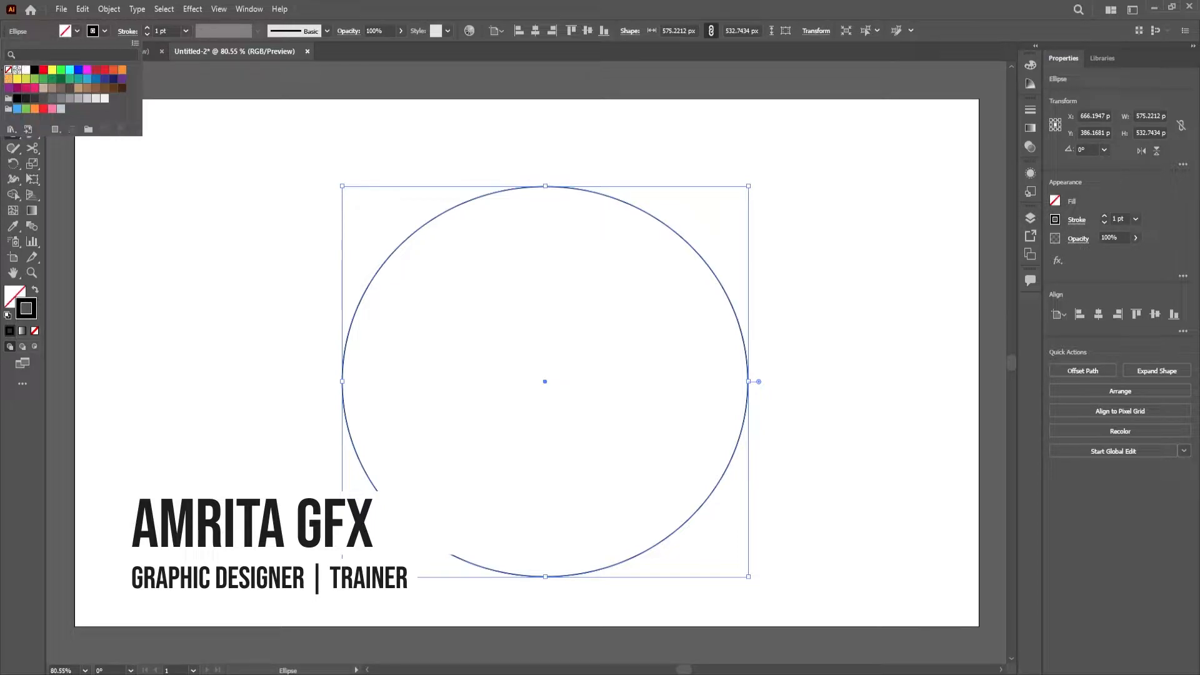
pyautogui.click(1105, 216)
pyautogui.click(1104, 216)
pyautogui.click(1105, 216)
pyautogui.click(1104, 216)
pyautogui.click(1104, 216)
pyautogui.click(1104, 217)
pyautogui.click(1104, 216)
pyautogui.click(1104, 217)
pyautogui.click(1104, 217)
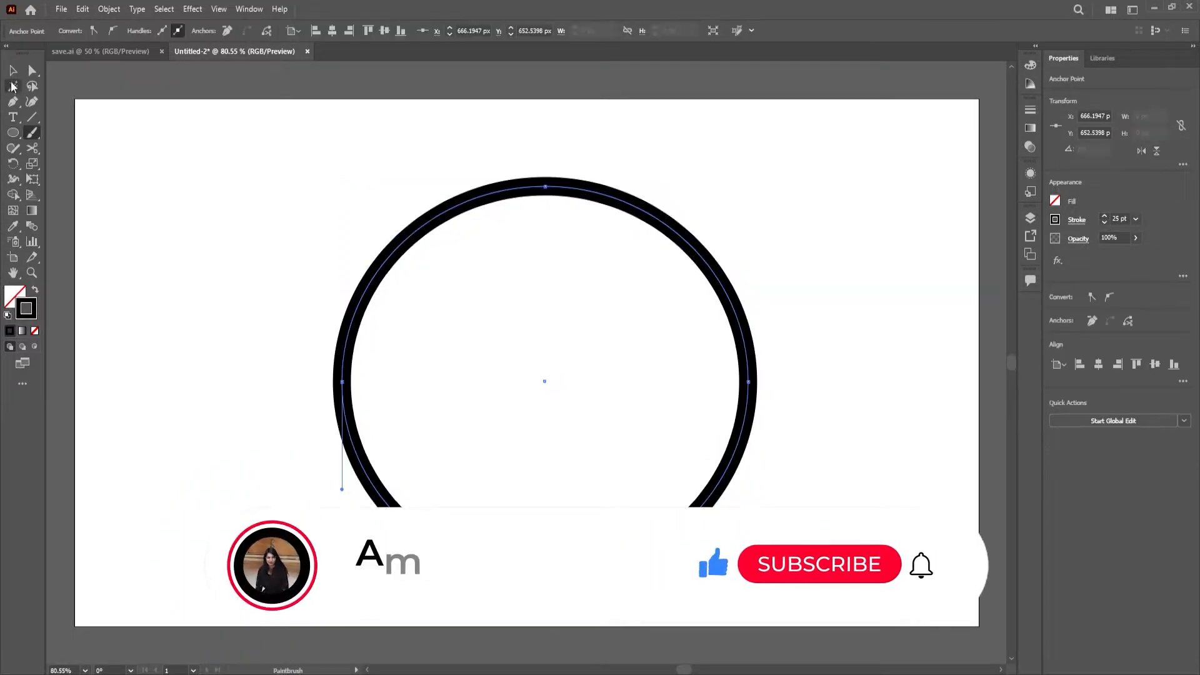
# - Give the ellipse's stroke round caps, round joins and a dashed line with exact 0 pt dashes and 18 pt gaps
pyautogui.click(12, 70)
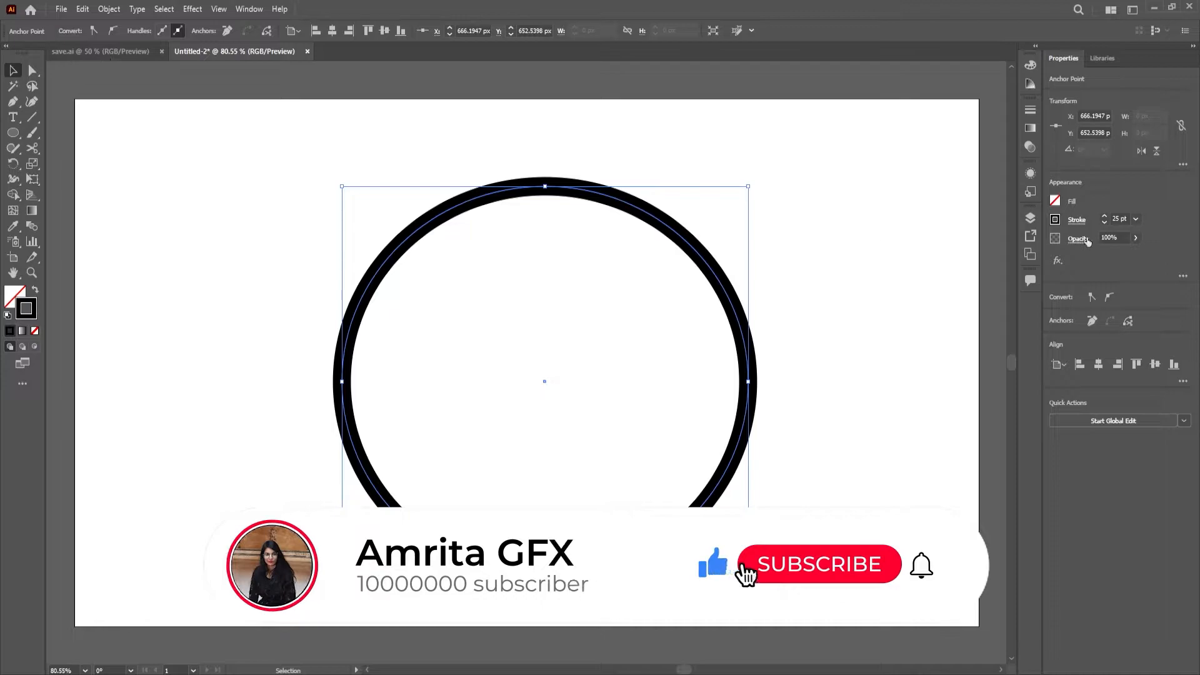
pyautogui.click(1076, 220)
pyautogui.click(1010, 254)
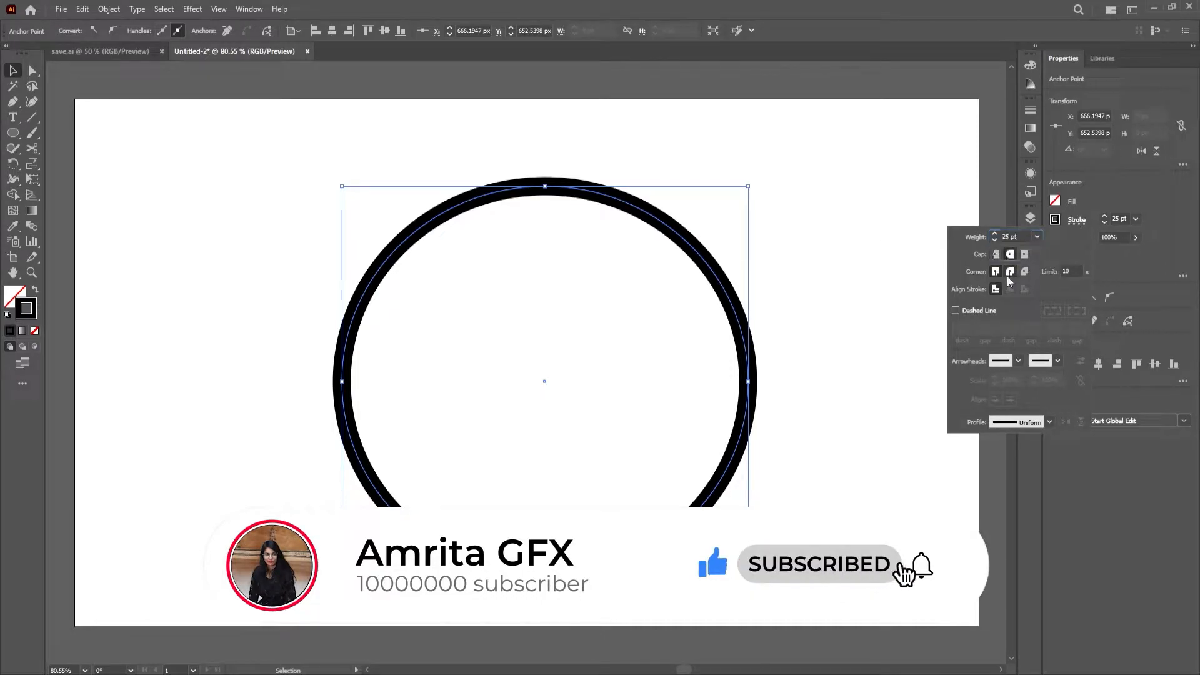
pyautogui.click(1010, 271)
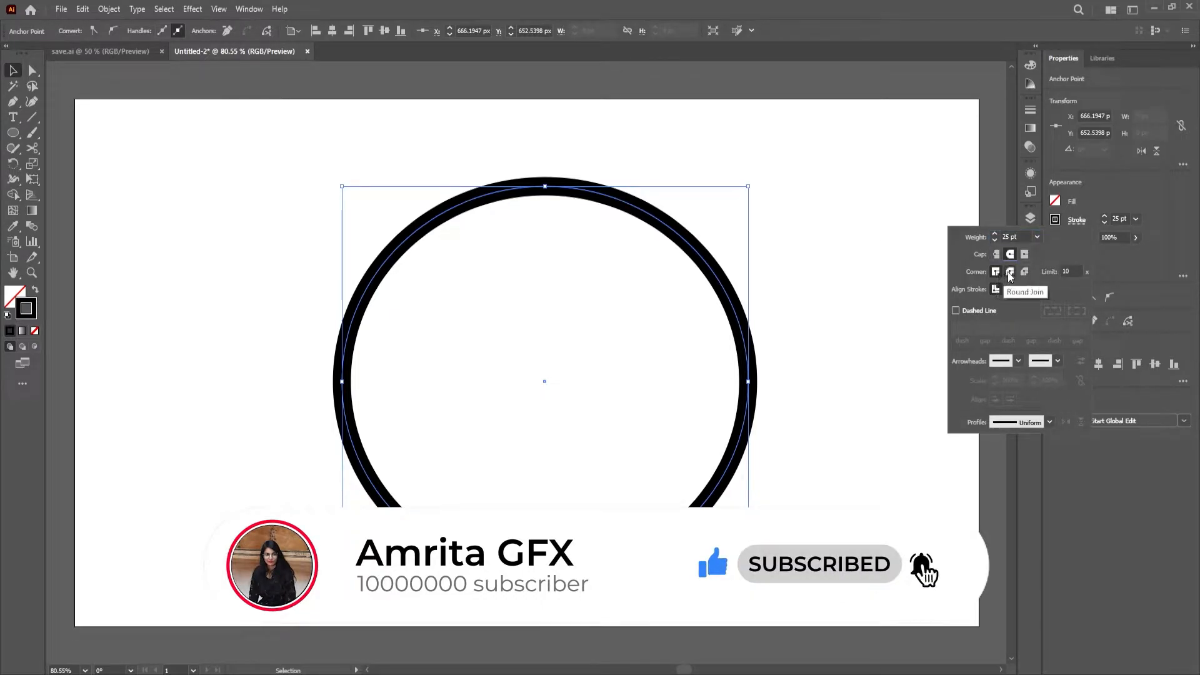
pyautogui.click(955, 311)
pyautogui.click(1052, 312)
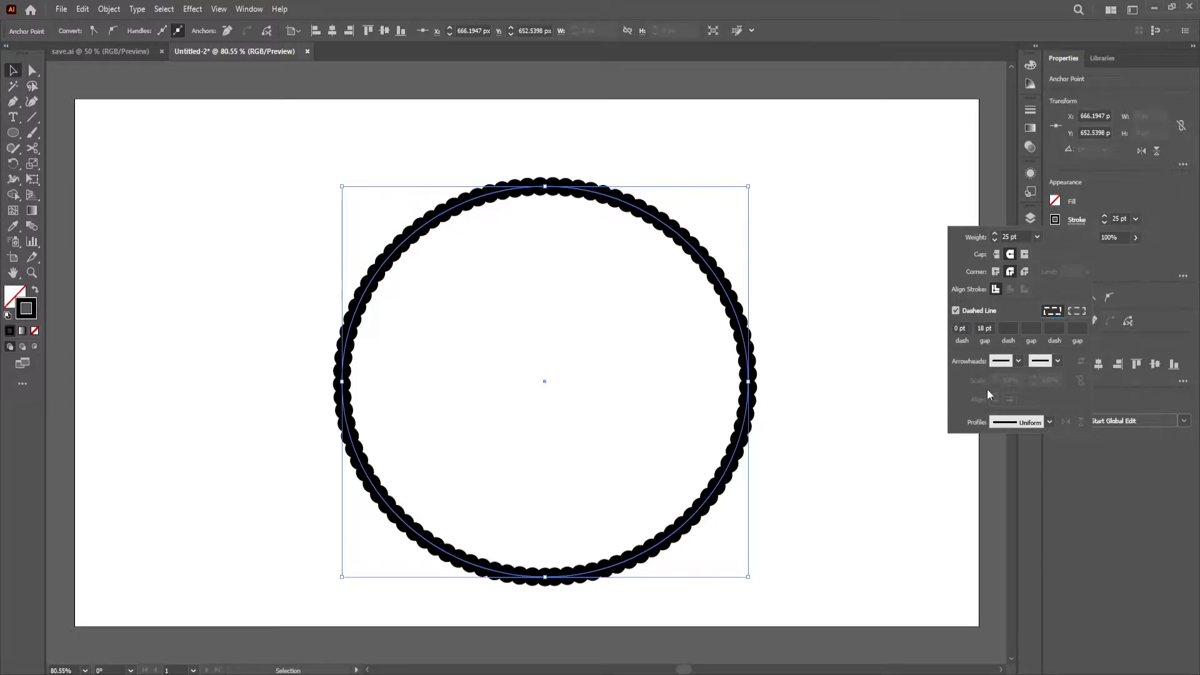
# - Try thinner and thicker weights for the dotted stroke, ending at 7 pt
pyautogui.click(994, 234)
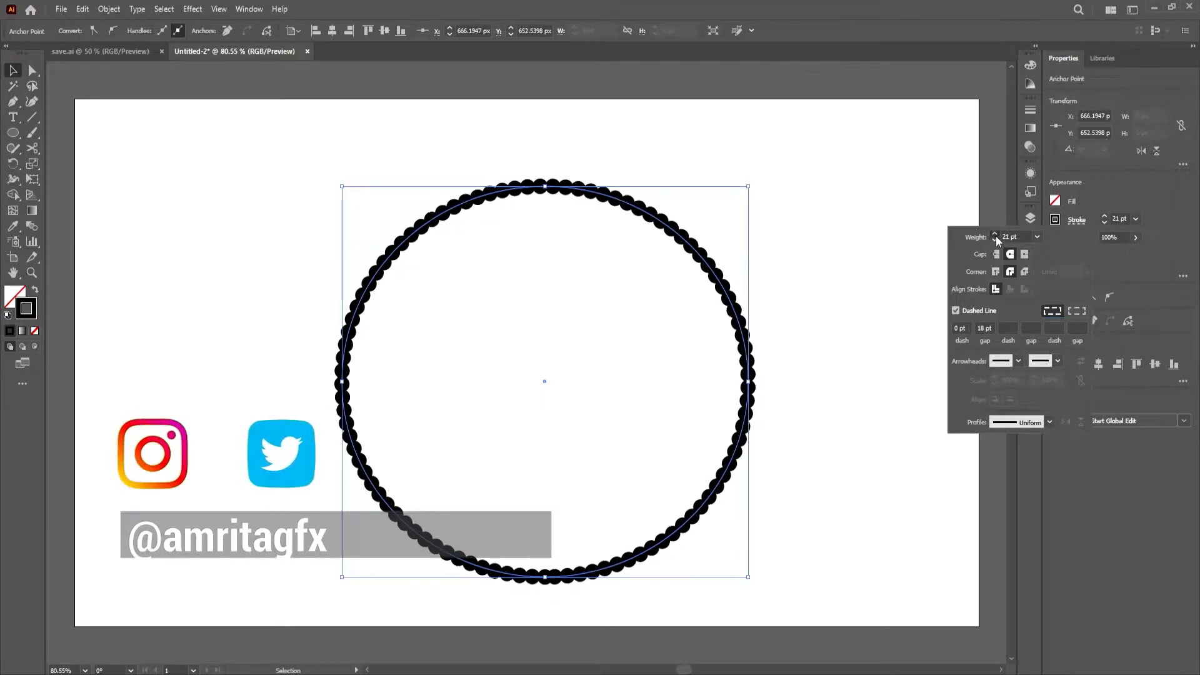
pyautogui.click(996, 235)
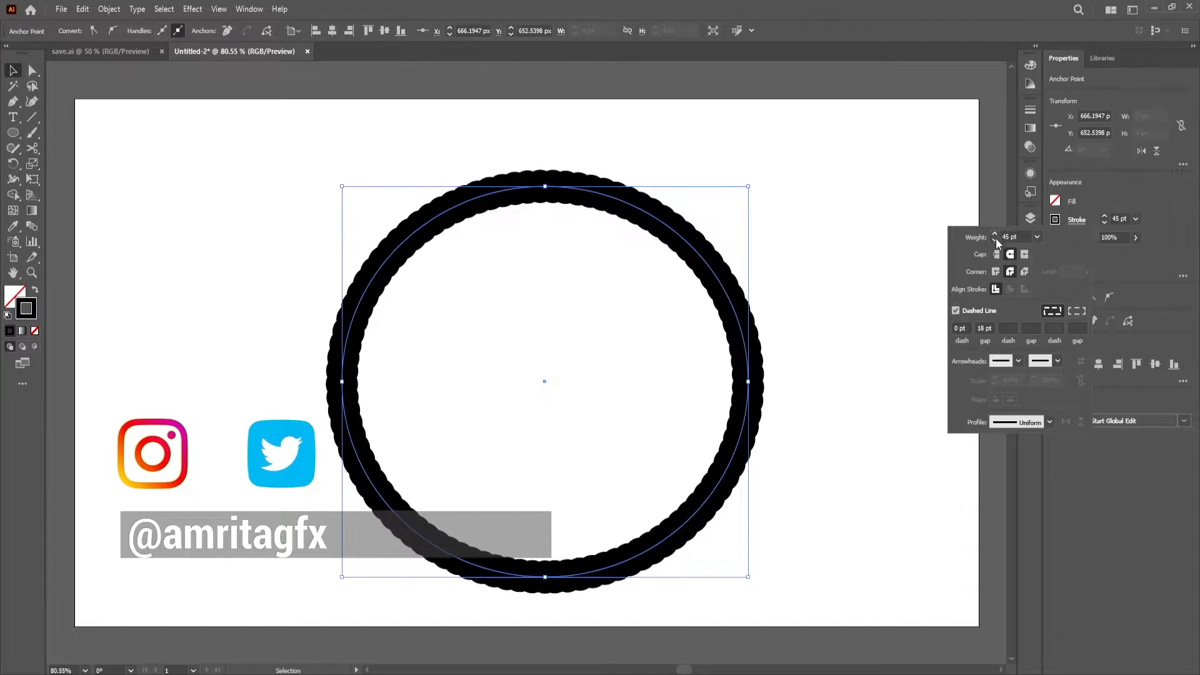
pyautogui.click(996, 241)
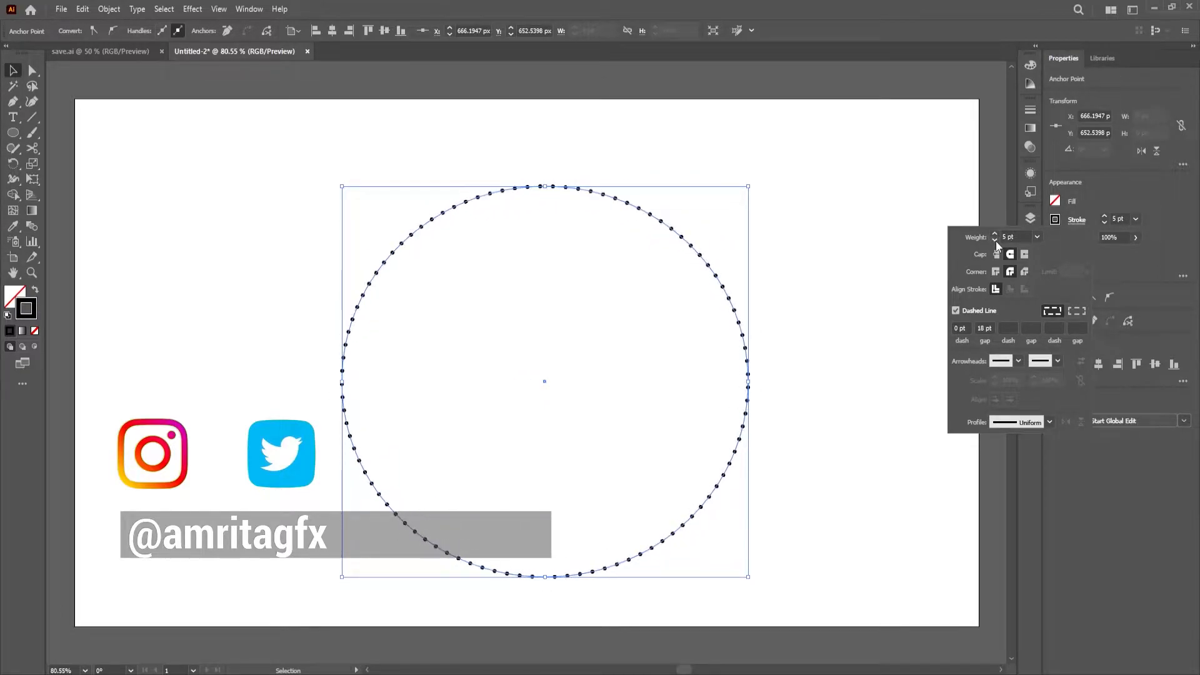
pyautogui.click(996, 235)
pyautogui.click(995, 235)
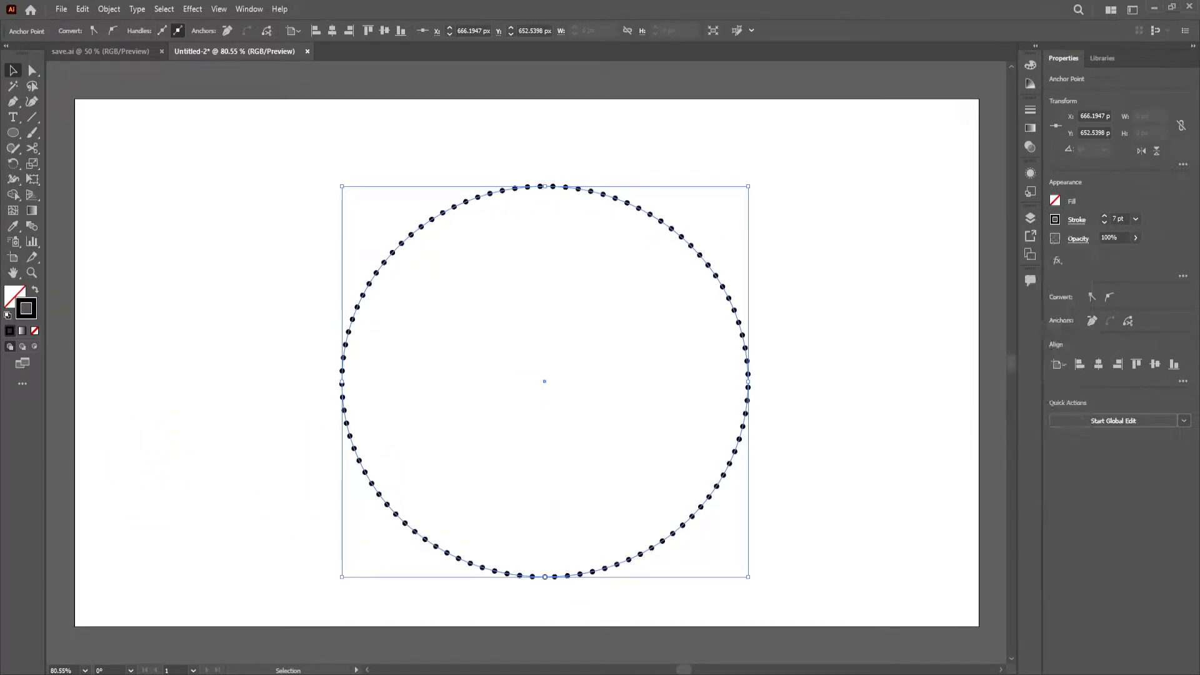
# - Apply the tapering triangular width profile to the ellipse's dotted stroke
pyautogui.click(1075, 219)
pyautogui.click(1050, 422)
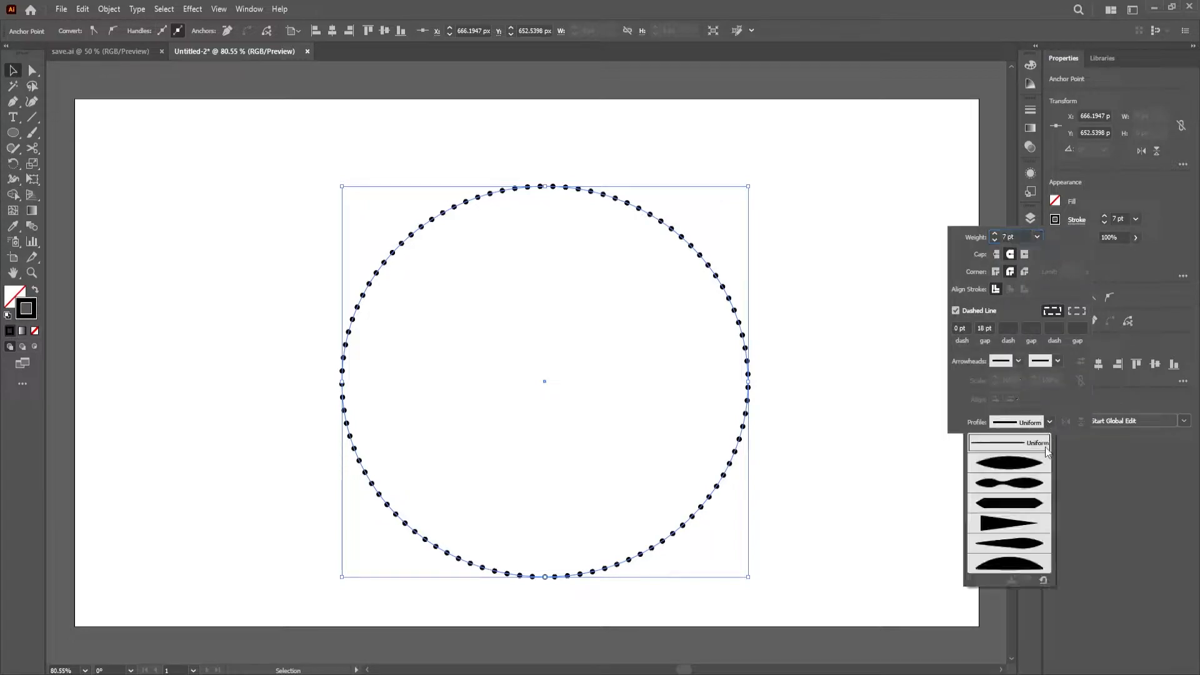
pyautogui.click(1018, 522)
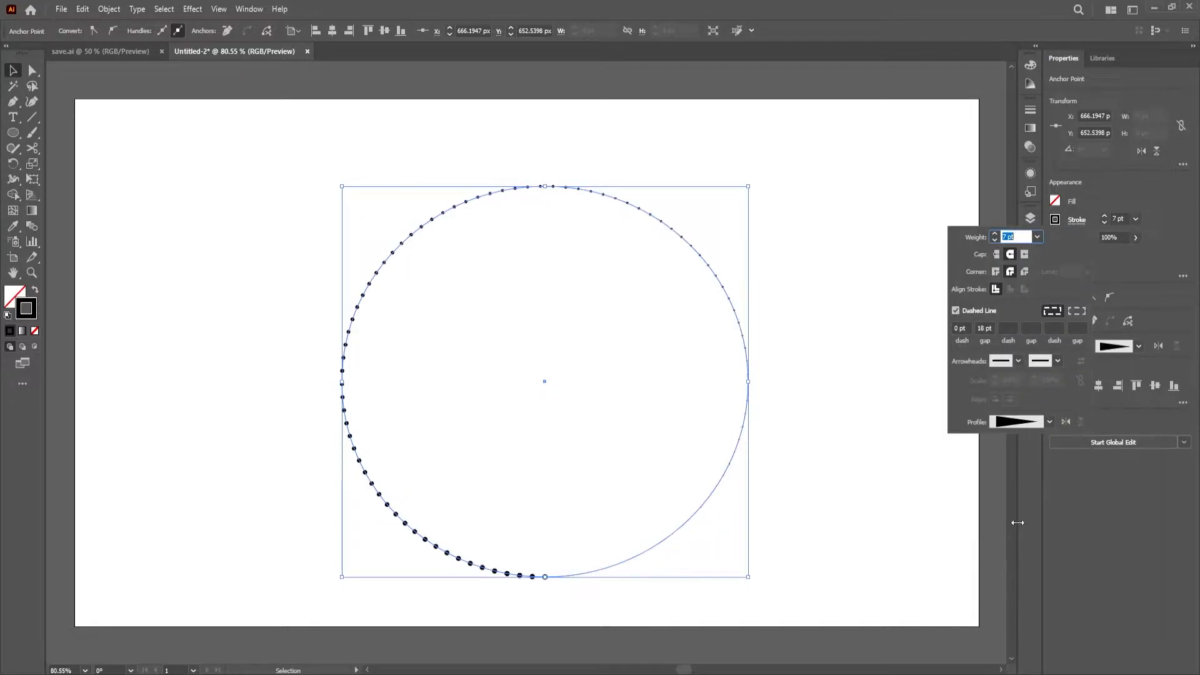
# - Set the stroke's dash gap to 22 pt and align the dashes to corners and path ends
pyautogui.click(1077, 220)
pyautogui.doubleClick(980, 327)
pyautogui.press('Delete')
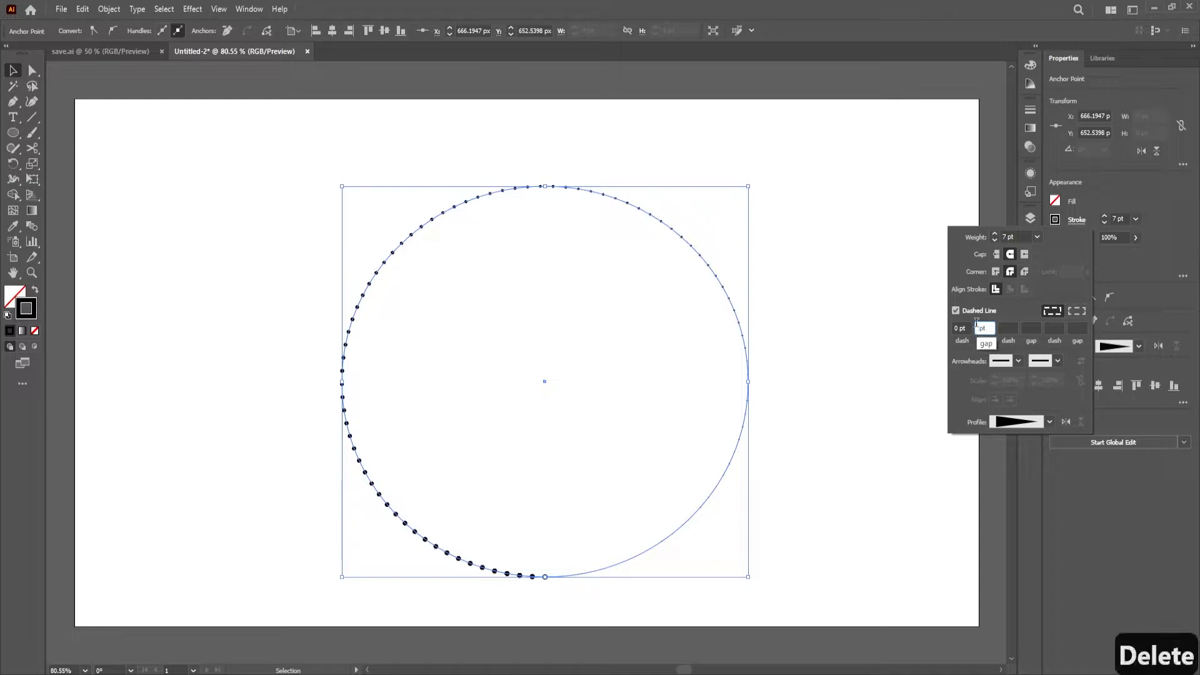
pyautogui.write('22')
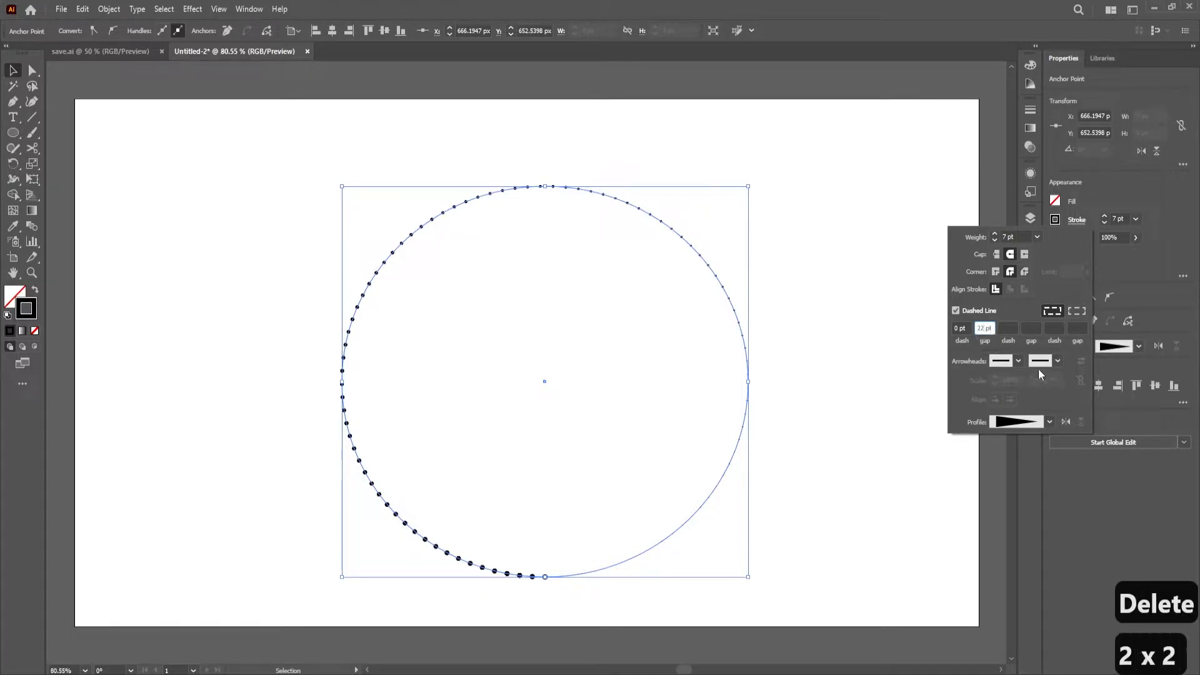
pyautogui.click(1083, 311)
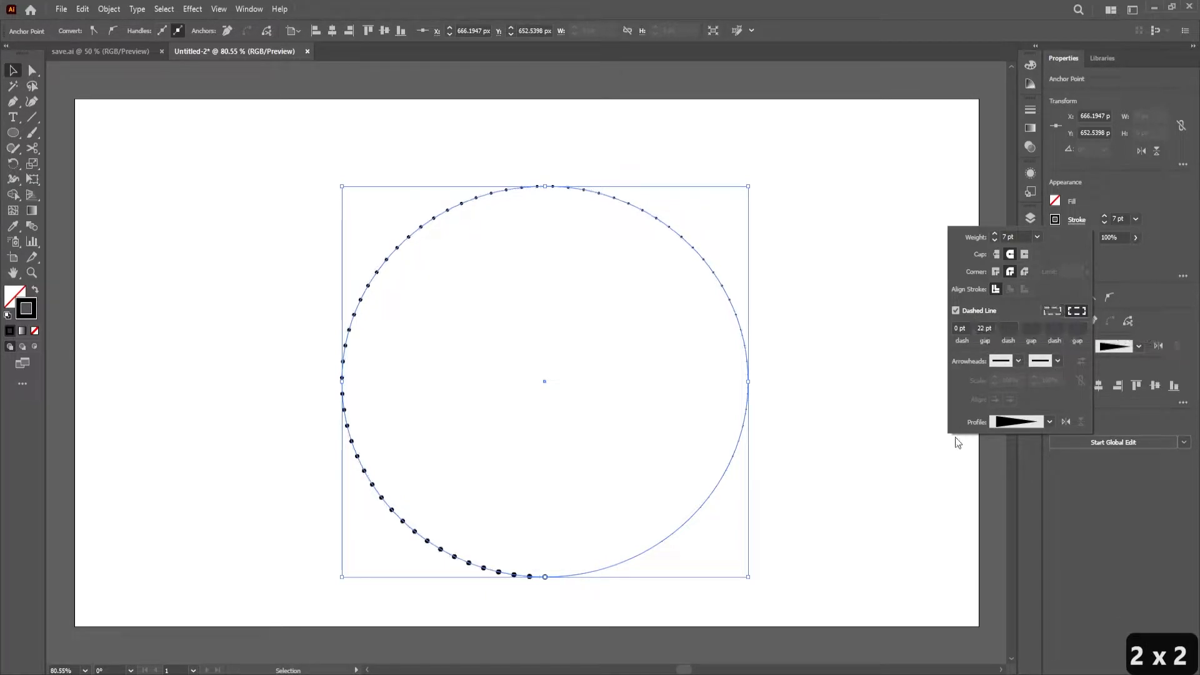
# - Increase the tapered dotted stroke's weight to 22 pt and deselect the ellipse
pyautogui.click(995, 232)
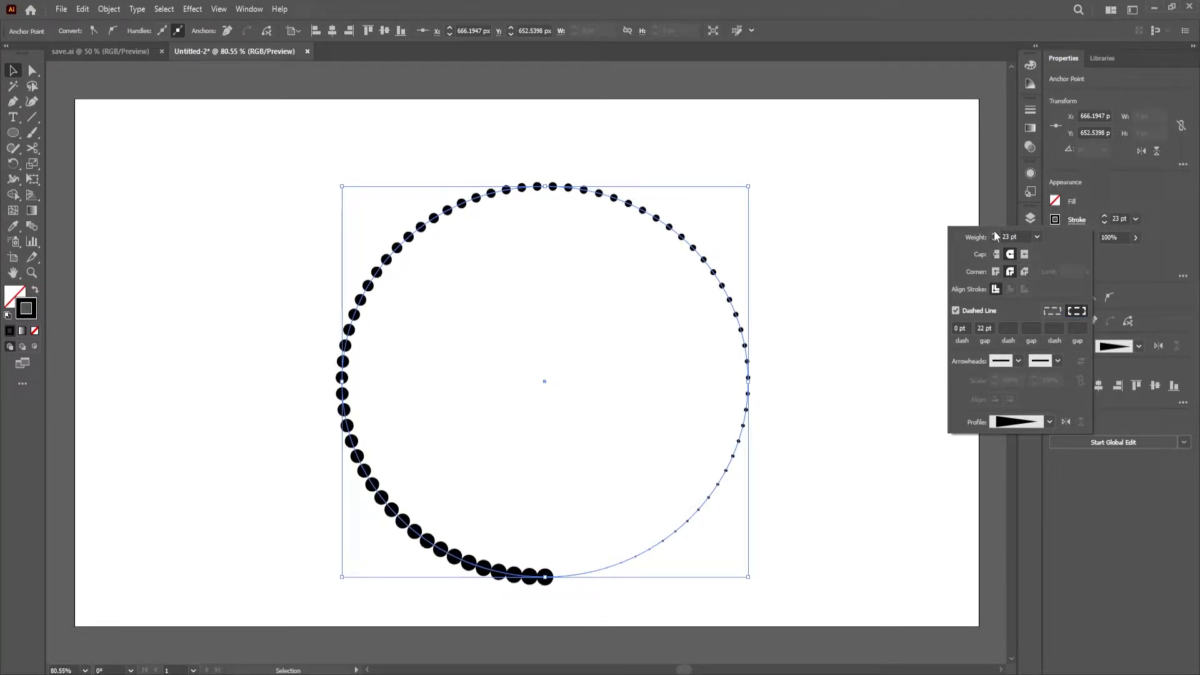
pyautogui.click(493, 295)
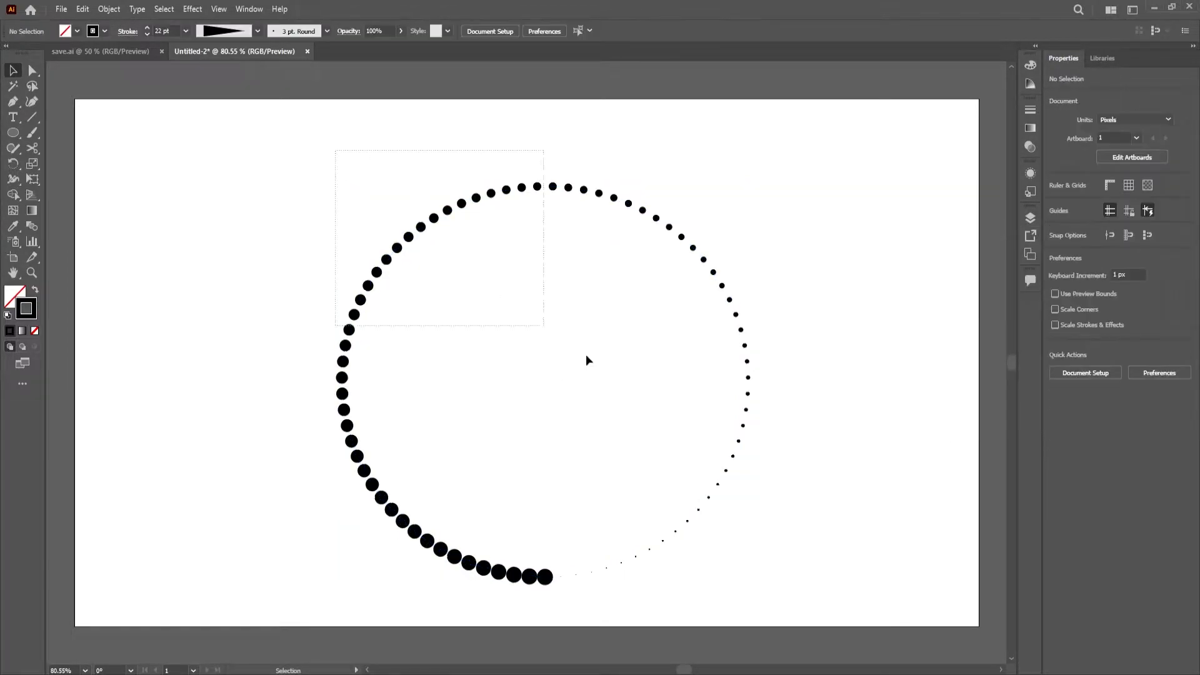
# - Start a Distort & Transform effect on the dotted ellipse with horizontal and vertical scale both set to 95%
pyautogui.moveTo(492, 295); pyautogui.dragTo(402, 125)
pyautogui.click(192, 9)
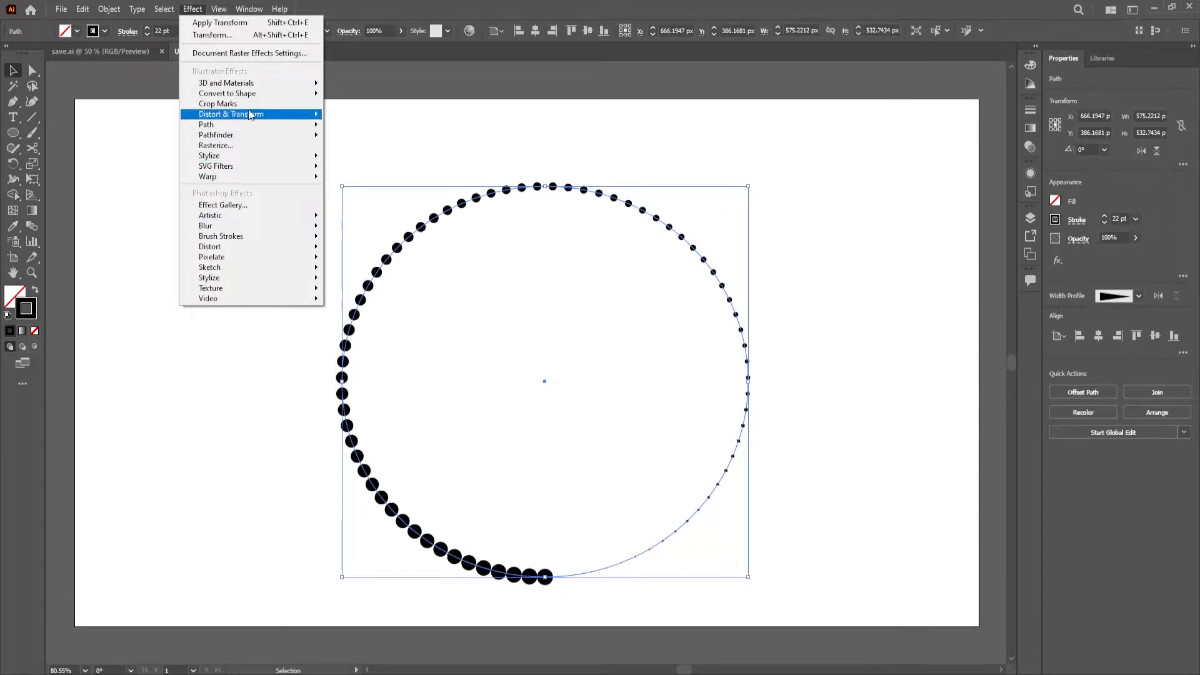
pyautogui.moveTo(256, 115)
pyautogui.click(400, 164)
pyautogui.moveTo(910, 178); pyautogui.dragTo(906, 178)
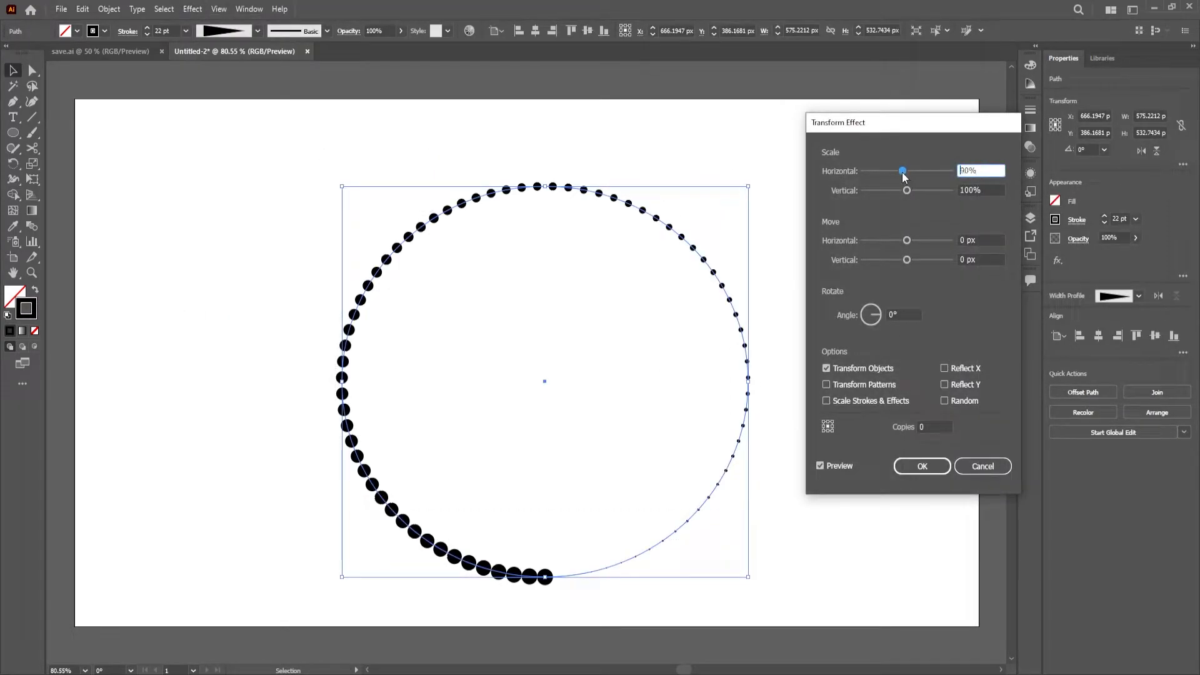
pyautogui.press('Delete')
pyautogui.write('5')
pyautogui.click(965, 188)
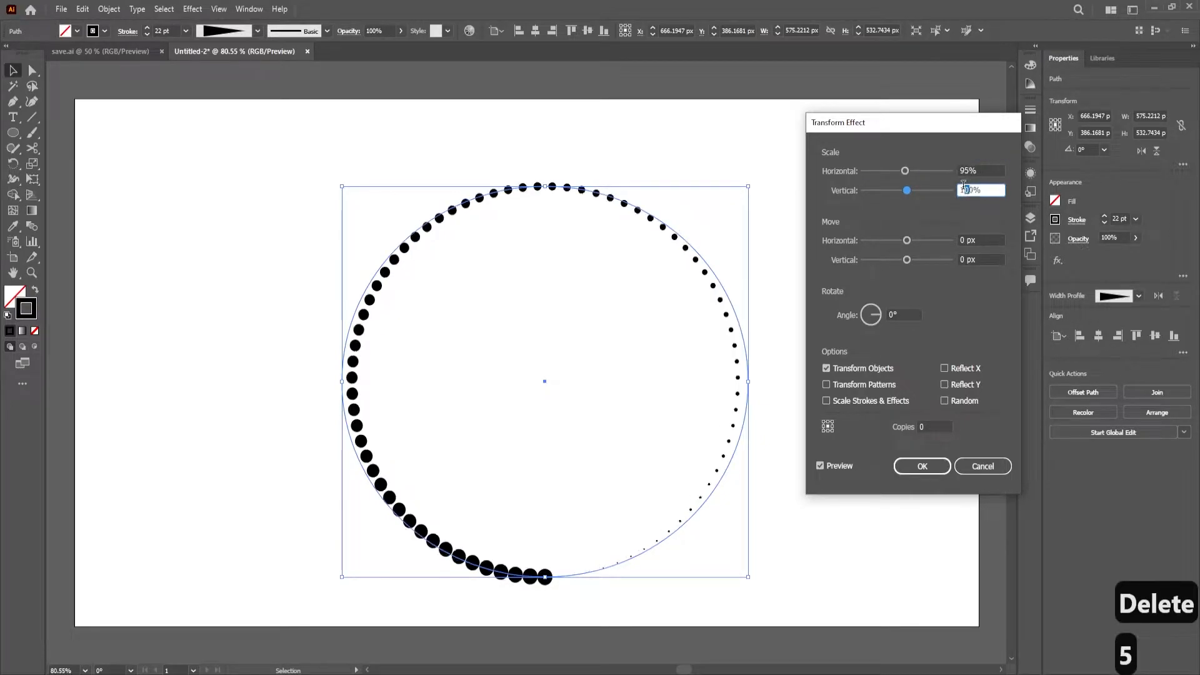
pyautogui.press('BackSpace')
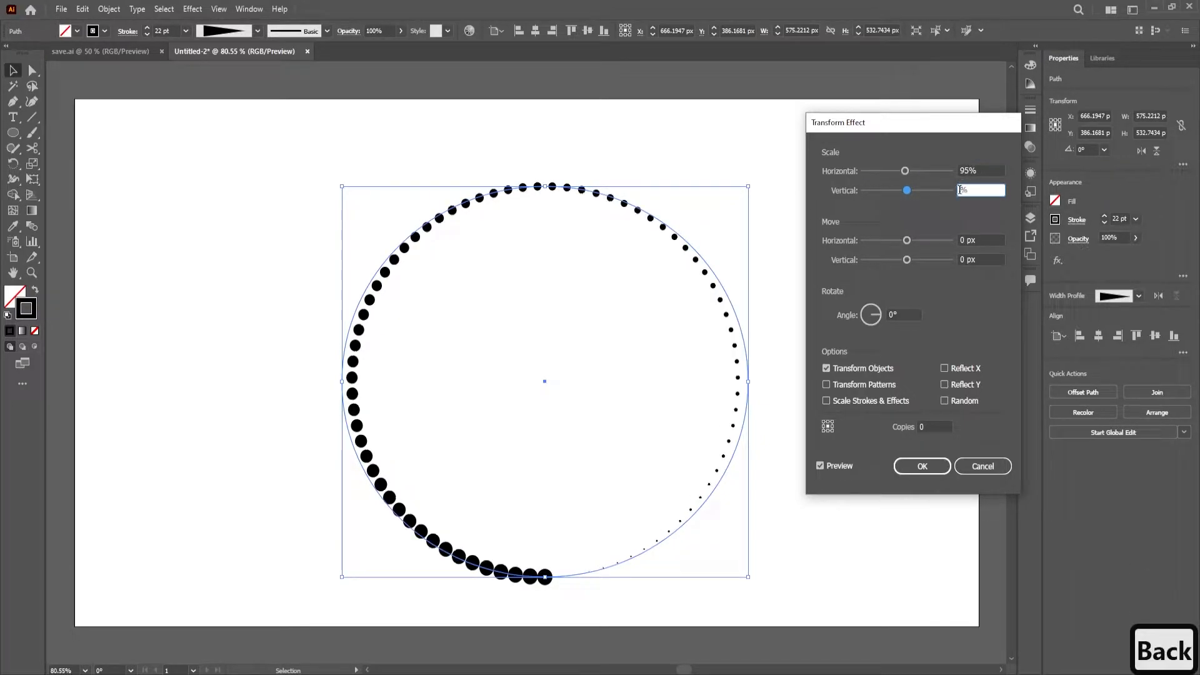
pyautogui.write('95')
# - Set the Transform effect's number of copies to 32 to repeat the dotted ring inward
pyautogui.click(929, 426)
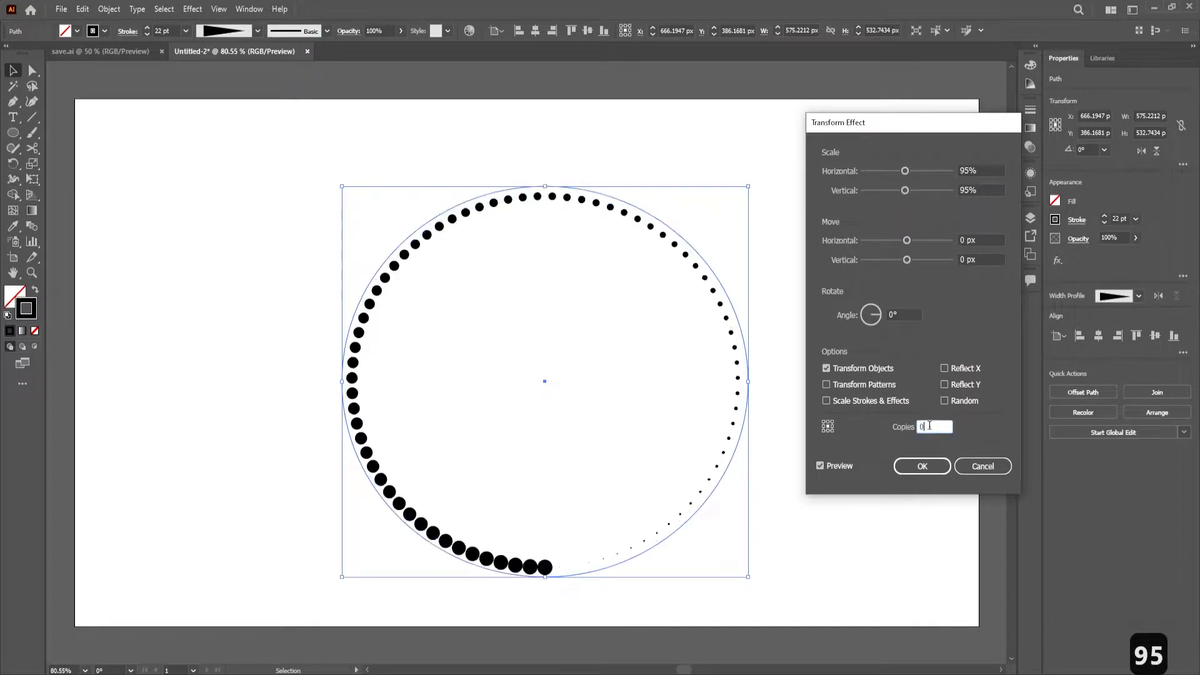
pyautogui.scroll(2, 929, 426)
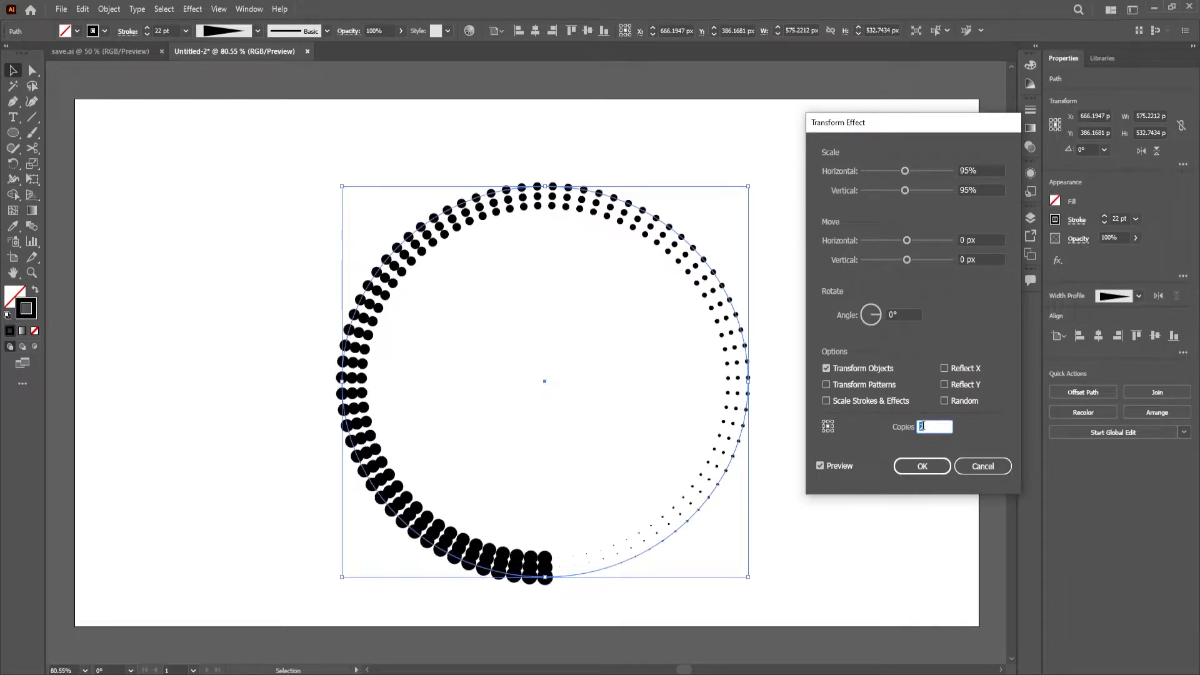
pyautogui.scroll(19, 922, 426)
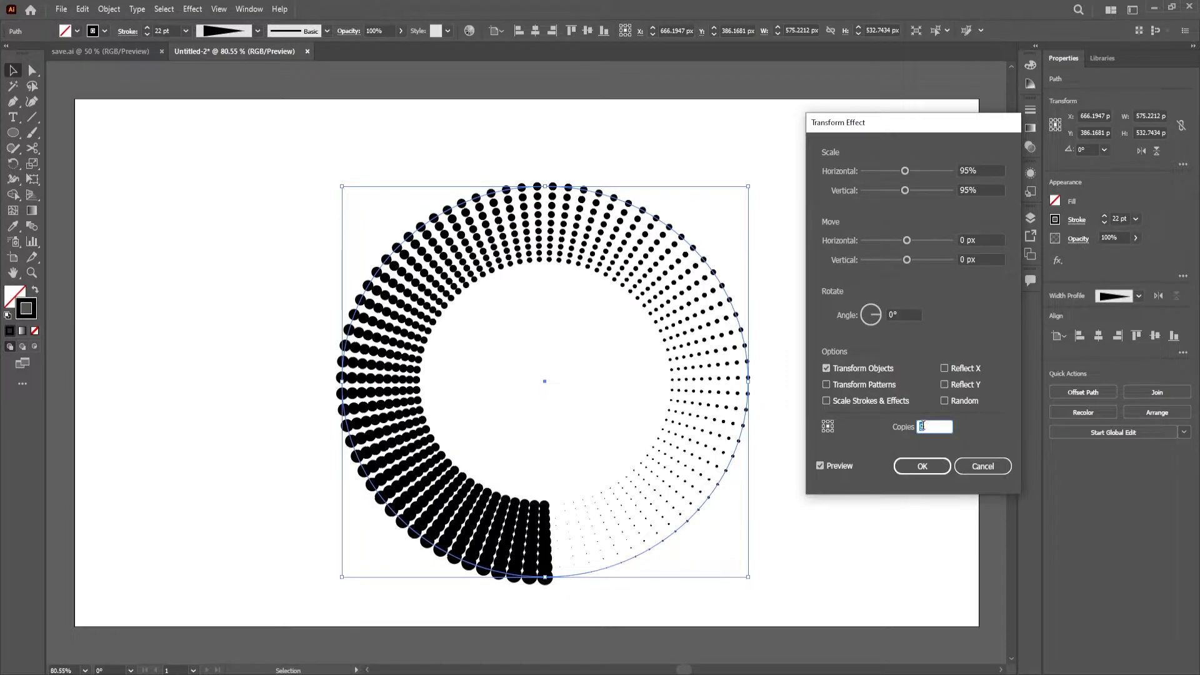
pyautogui.scroll(20, 923, 427)
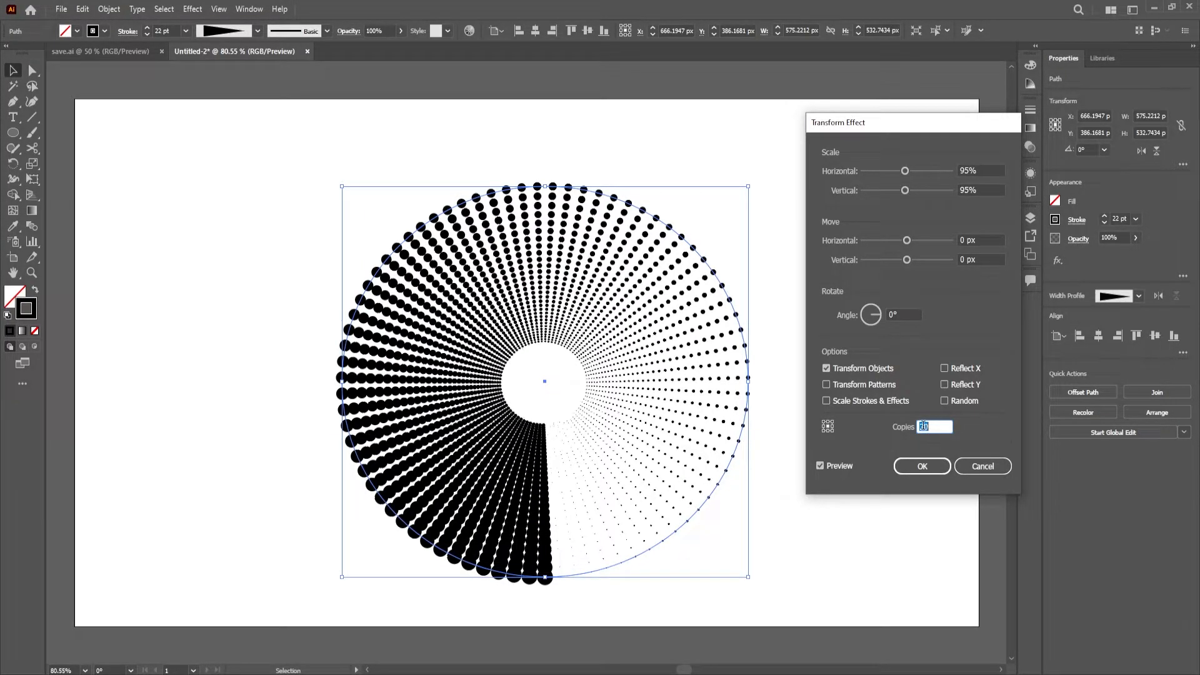
pyautogui.scroll(-9, 923, 426)
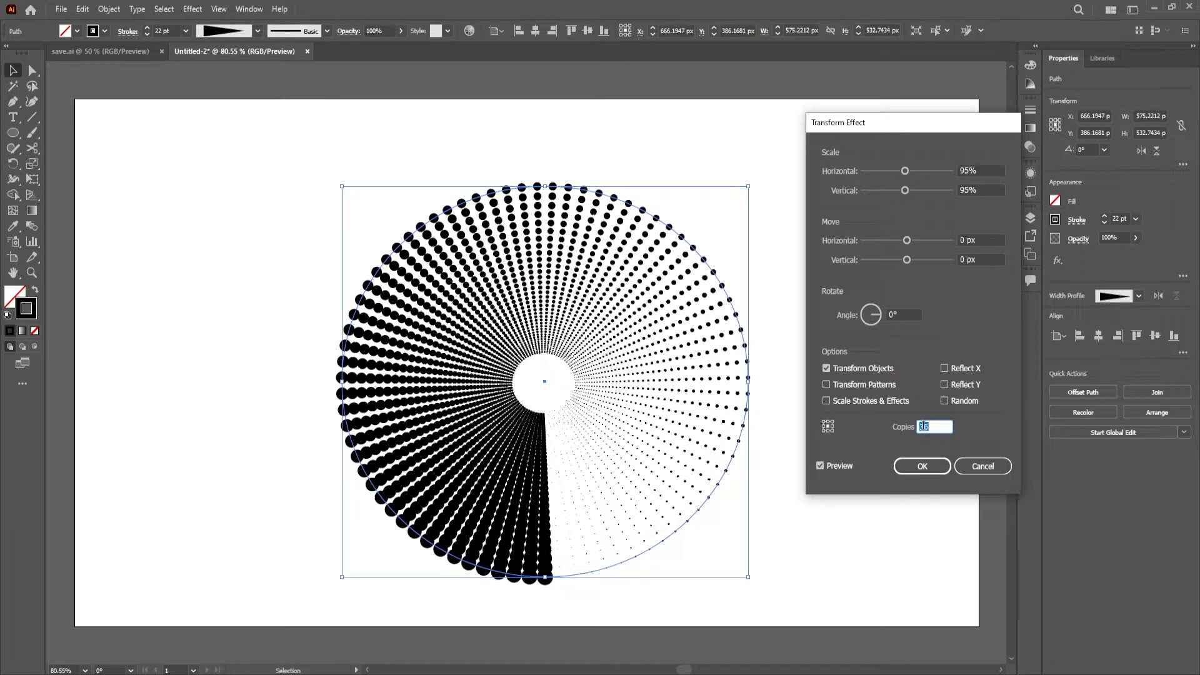
# - Try several rotation angles for the repeated rings and settle on 9° for a spiral
pyautogui.click(880, 313)
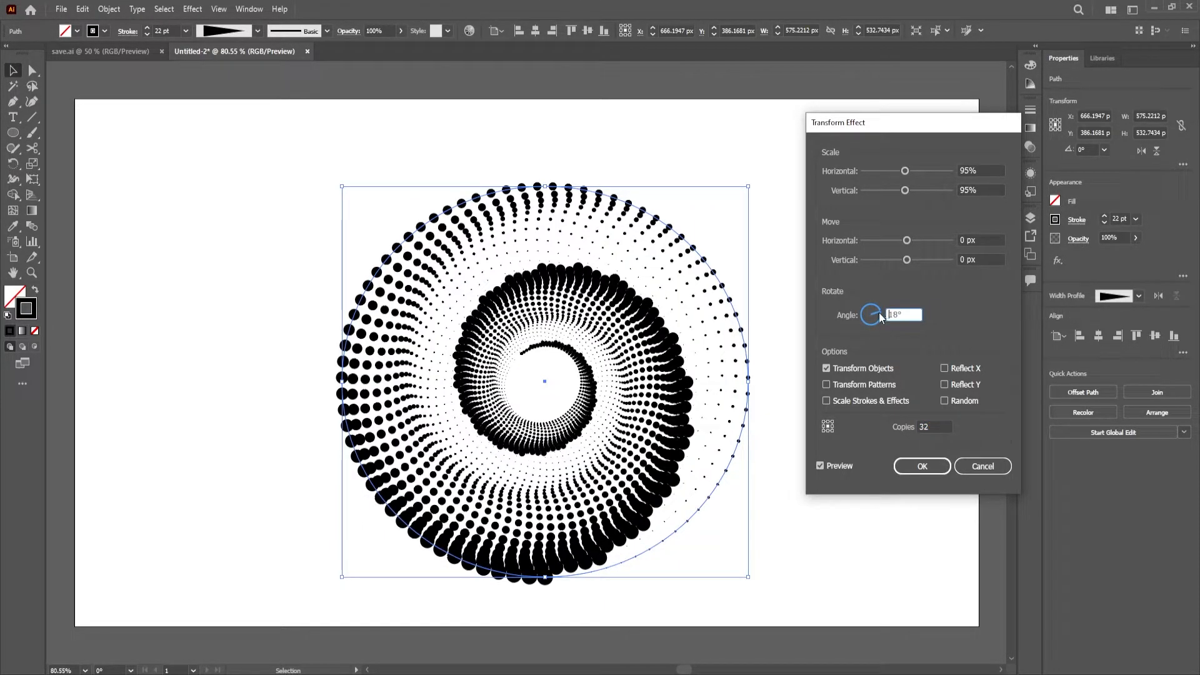
pyautogui.click(881, 314)
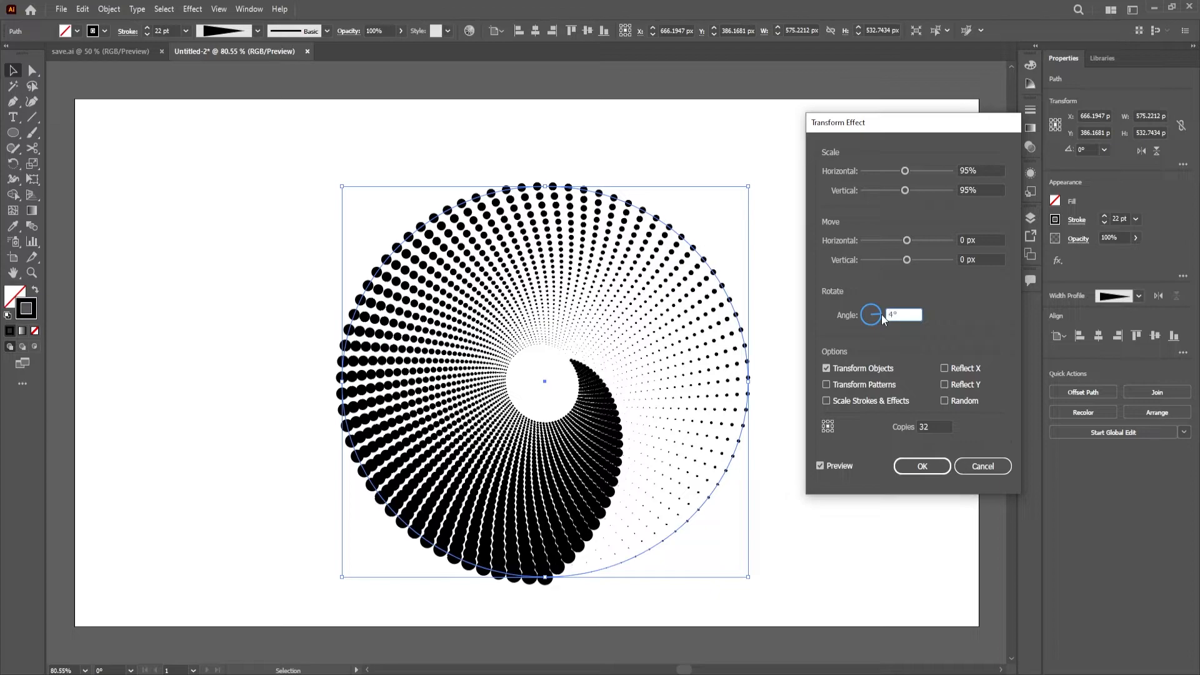
pyautogui.click(880, 316)
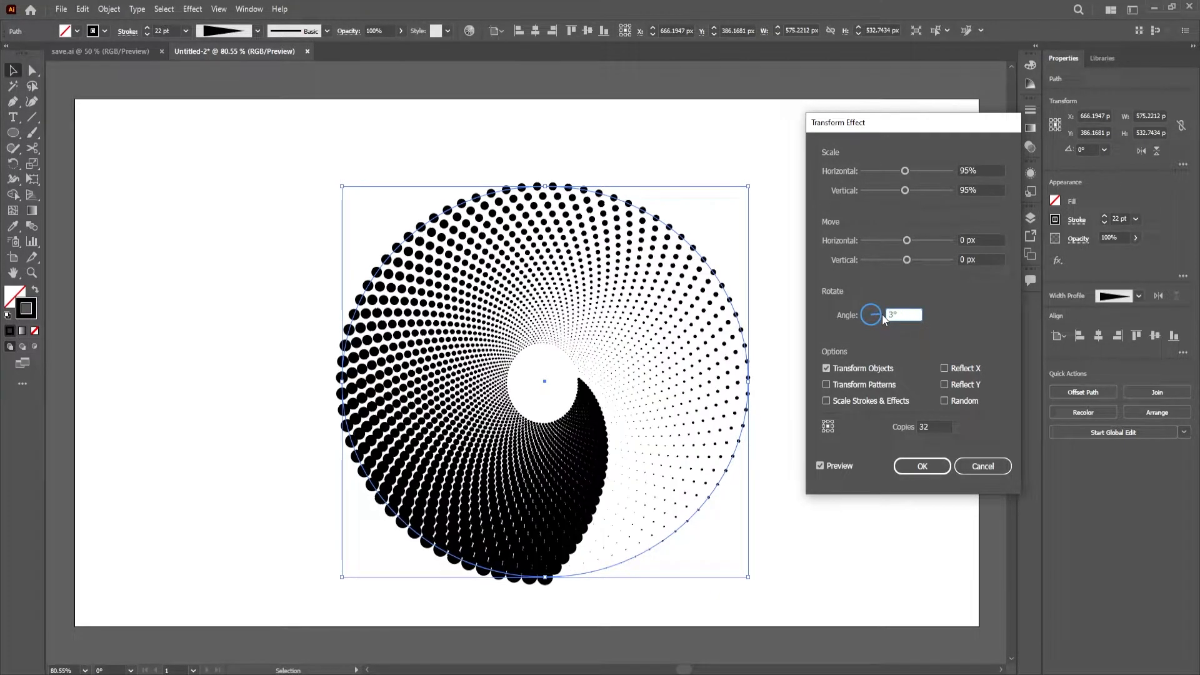
pyautogui.click(880, 317)
pyautogui.click(879, 320)
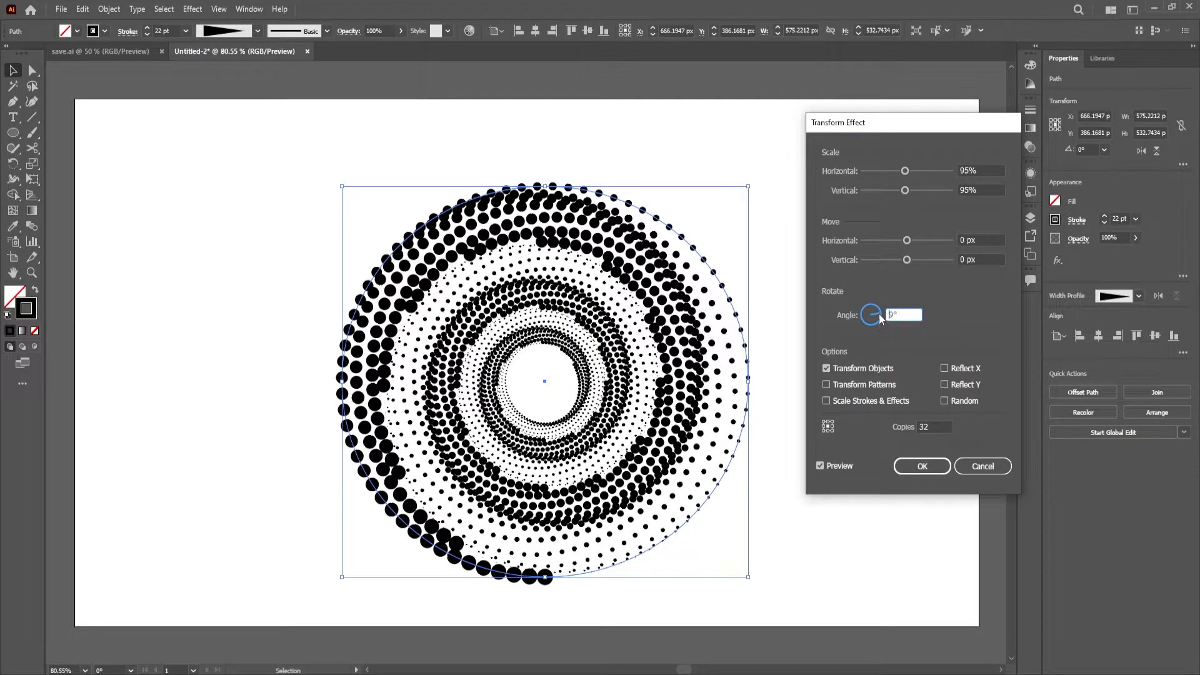
pyautogui.click(879, 313)
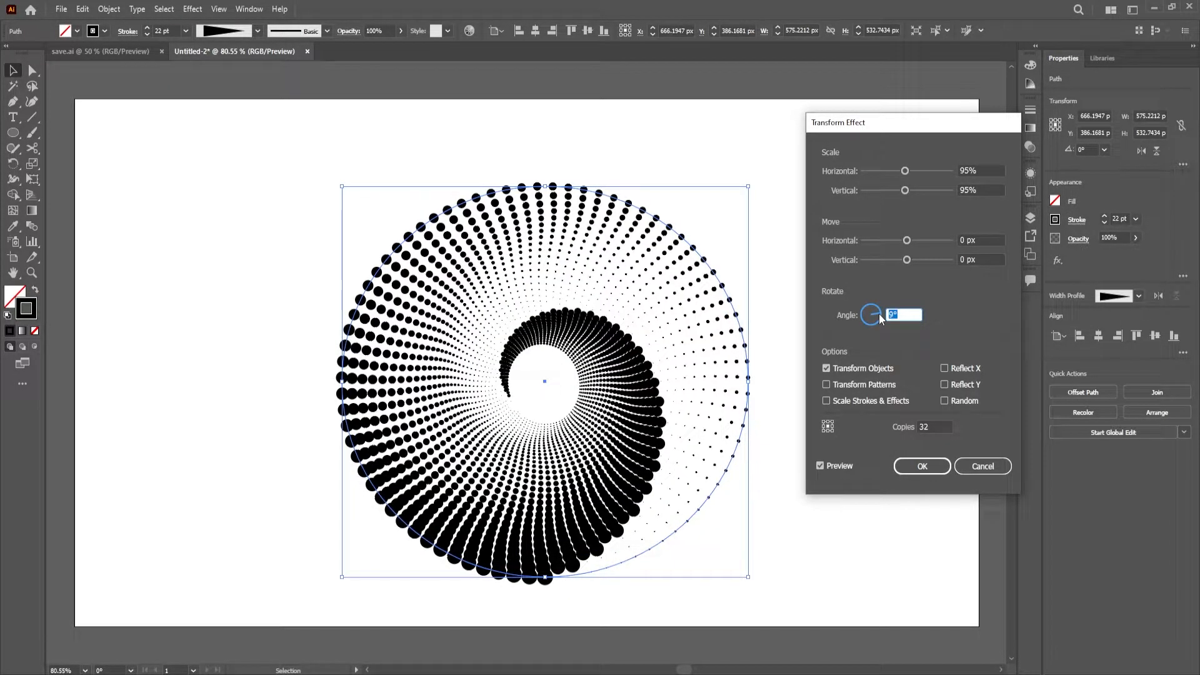
# - Change the Transform effect's horizontal and vertical scale to 88% each
pyautogui.moveTo(904, 171); pyautogui.dragTo(902, 173)
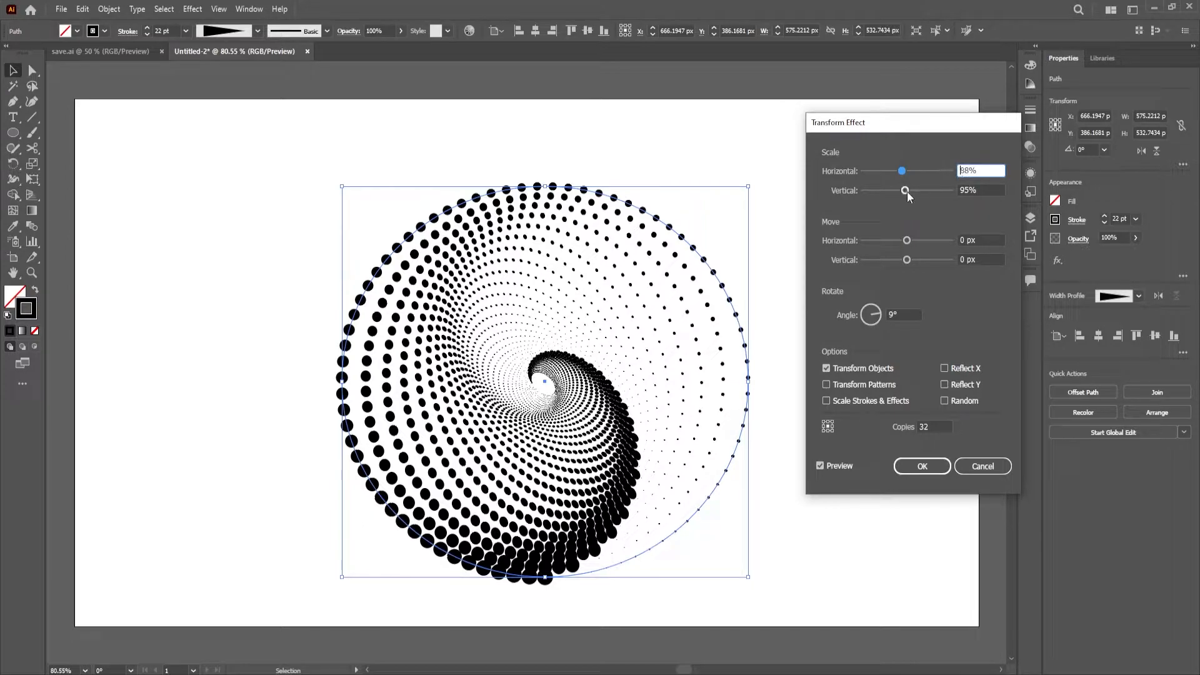
pyautogui.moveTo(906, 191); pyautogui.dragTo(902, 192)
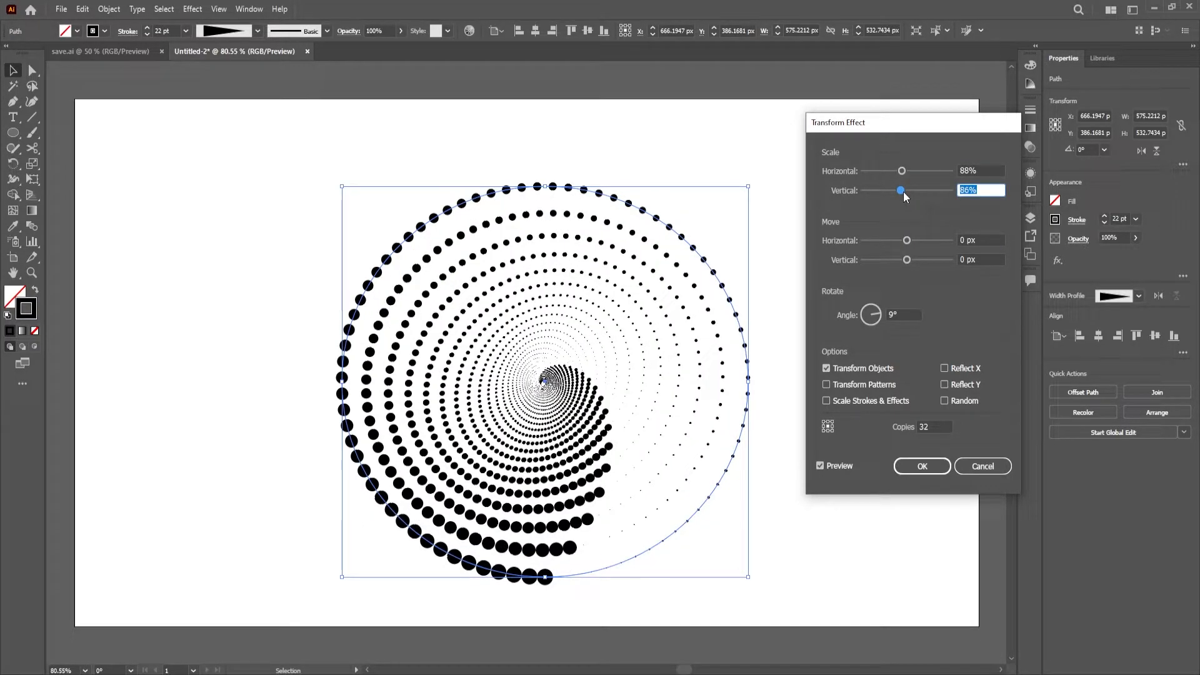
pyautogui.moveTo(903, 193); pyautogui.dragTo(906, 193)
pyautogui.click(966, 190)
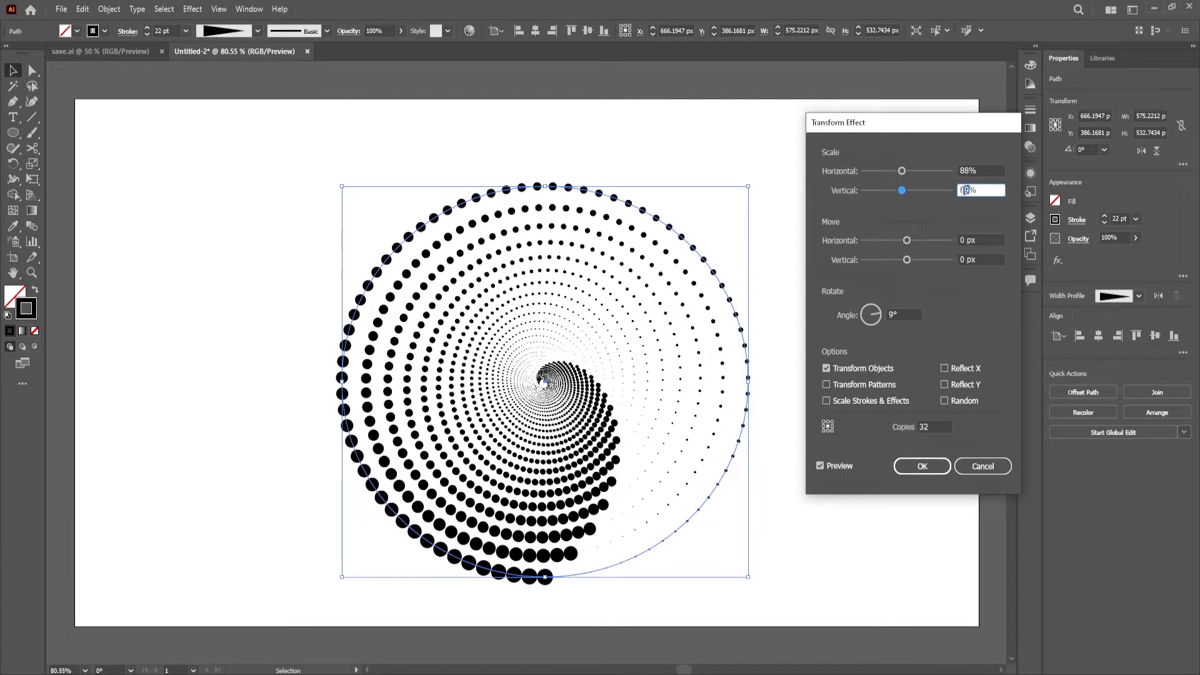
pyautogui.press('Delete')
pyautogui.write('8')
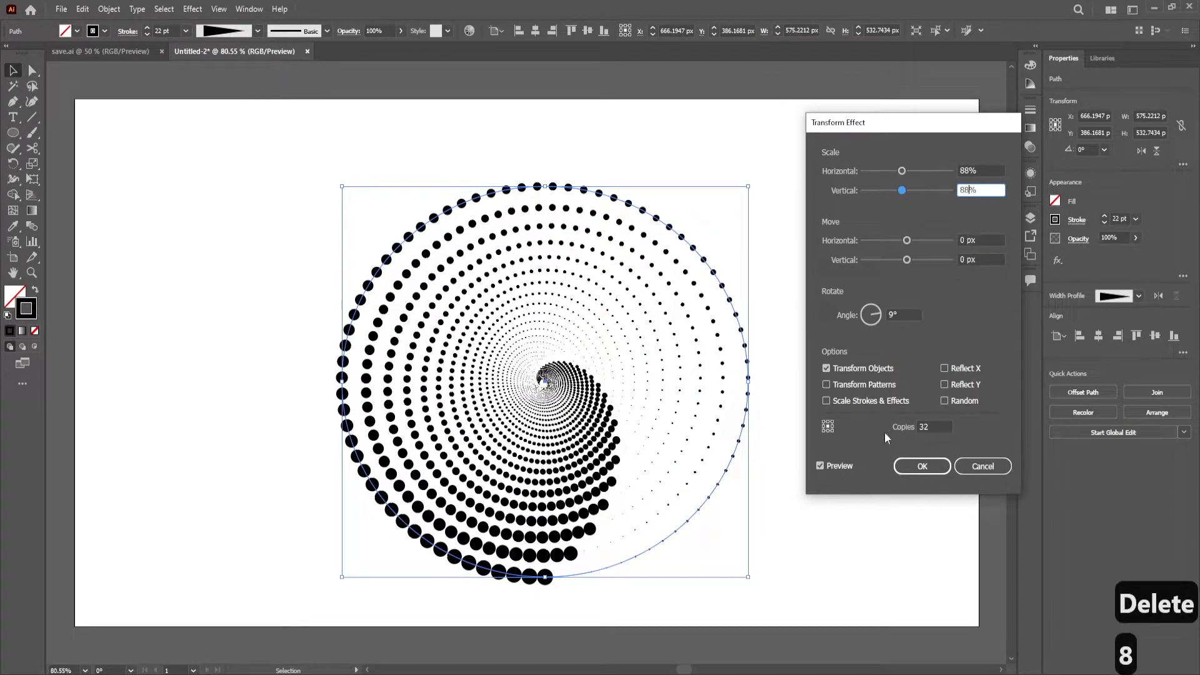
# - Set the Transform effect's number of copies to 13 so the rings leave an open centre
pyautogui.click(933, 427)
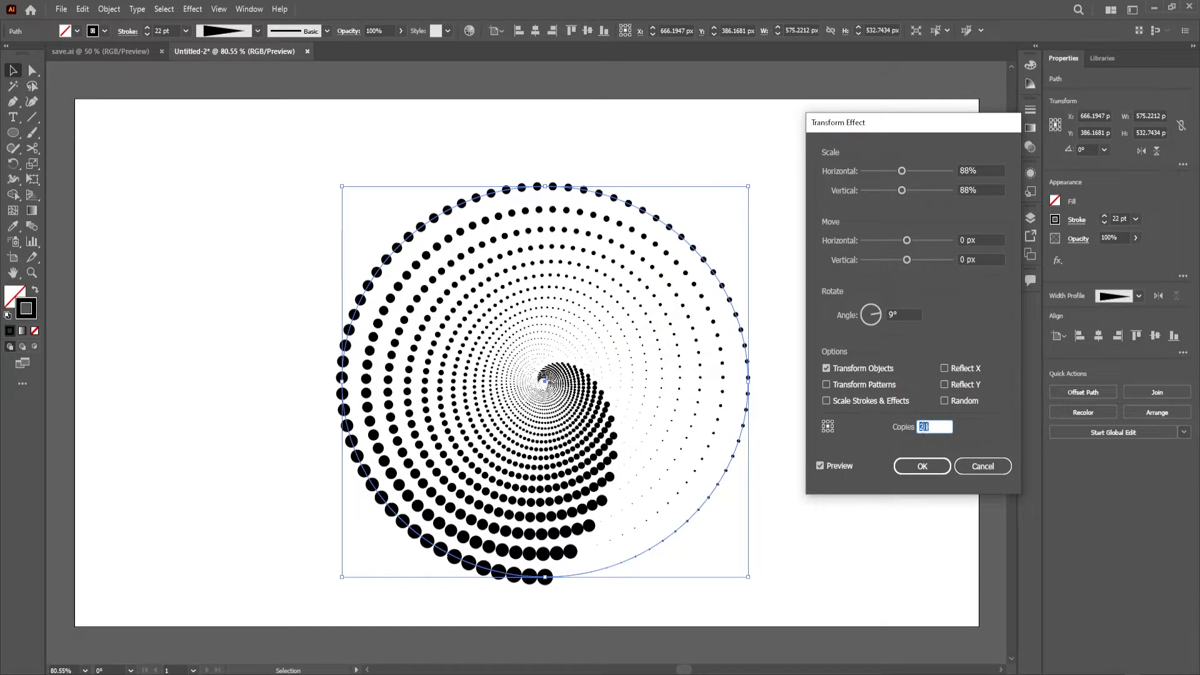
pyautogui.write('10')
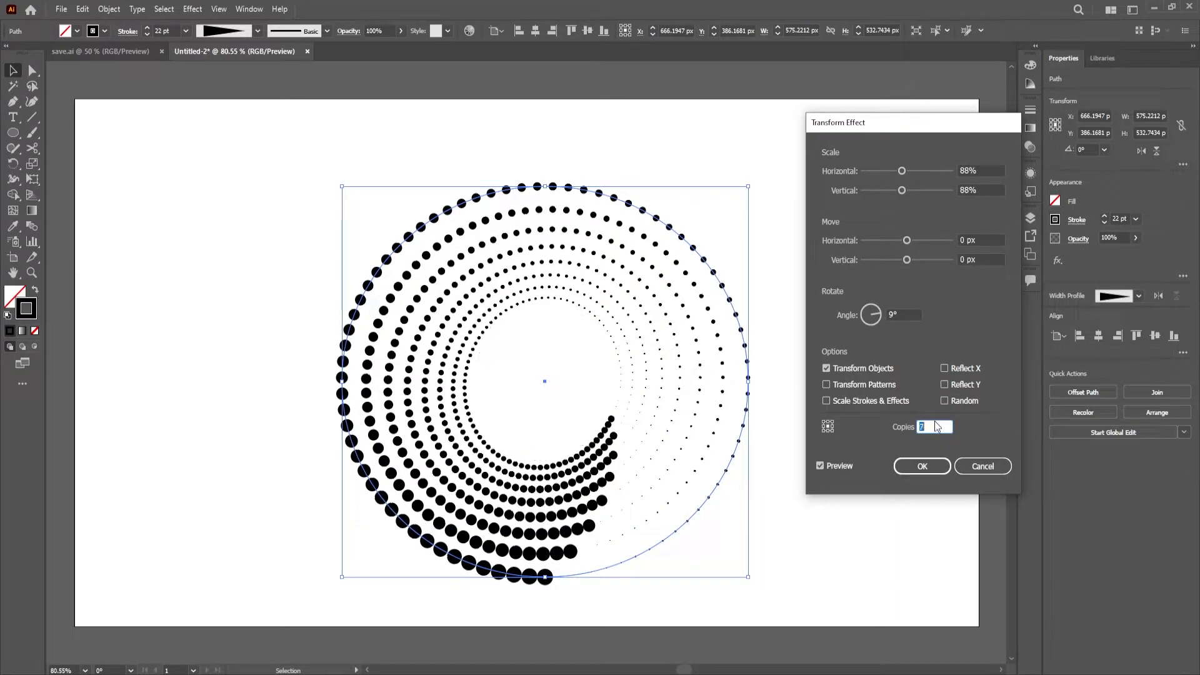
pyautogui.press('Up')
pyautogui.press('Up')
pyautogui.press('Up')
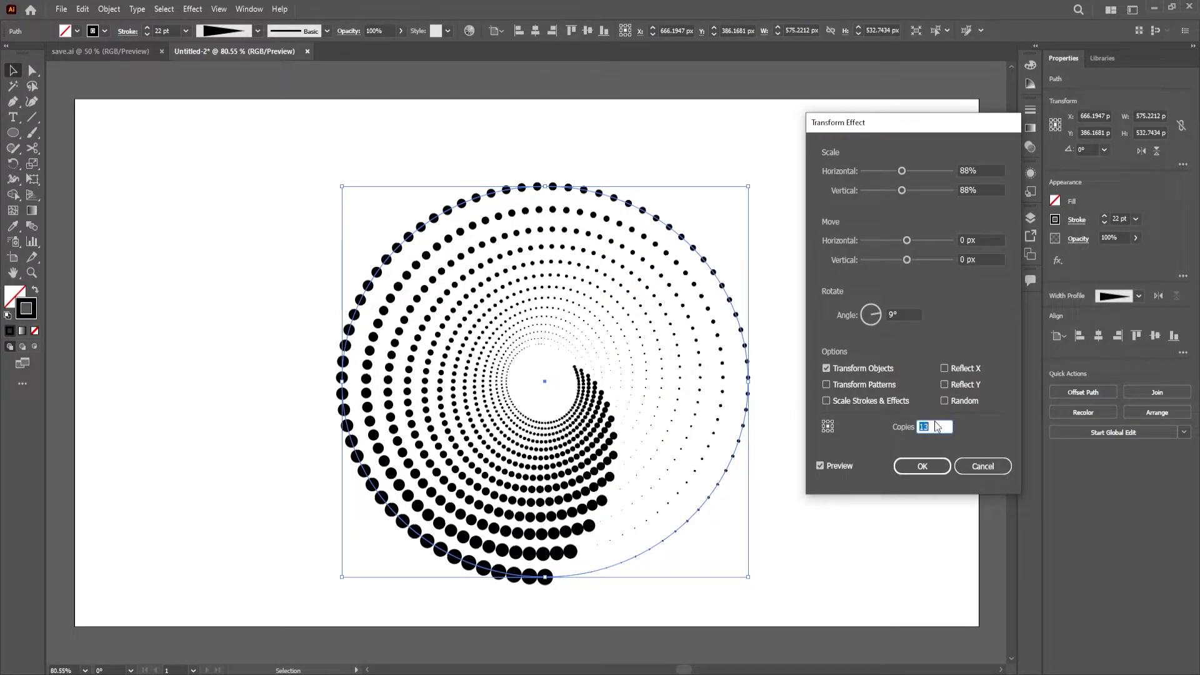
# - Try several rotation angles in both directions for the repeated rings and settle on 23°
pyautogui.click(880, 316)
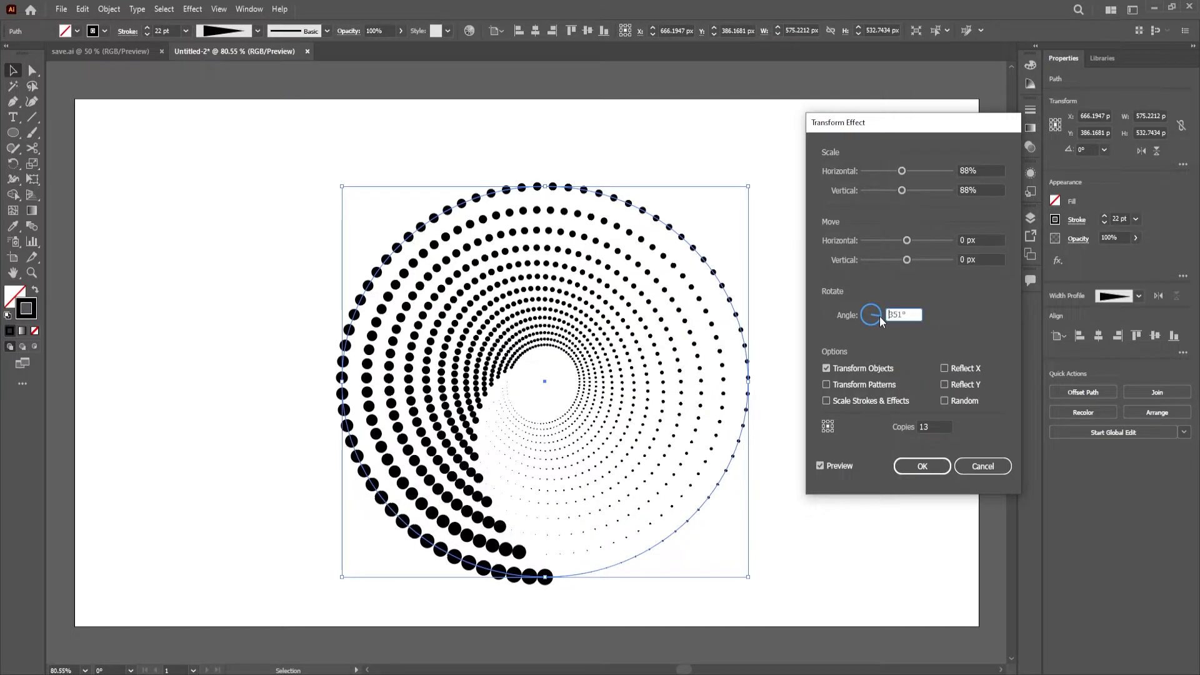
pyautogui.click(877, 317)
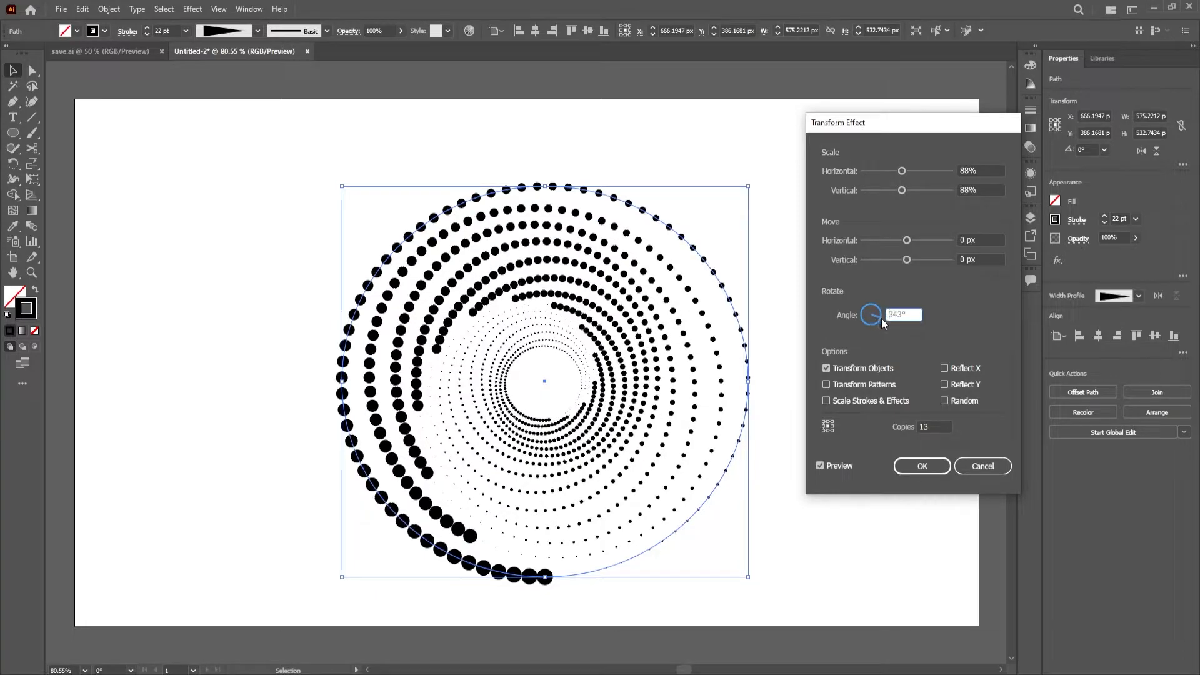
pyautogui.click(882, 317)
pyautogui.click(882, 316)
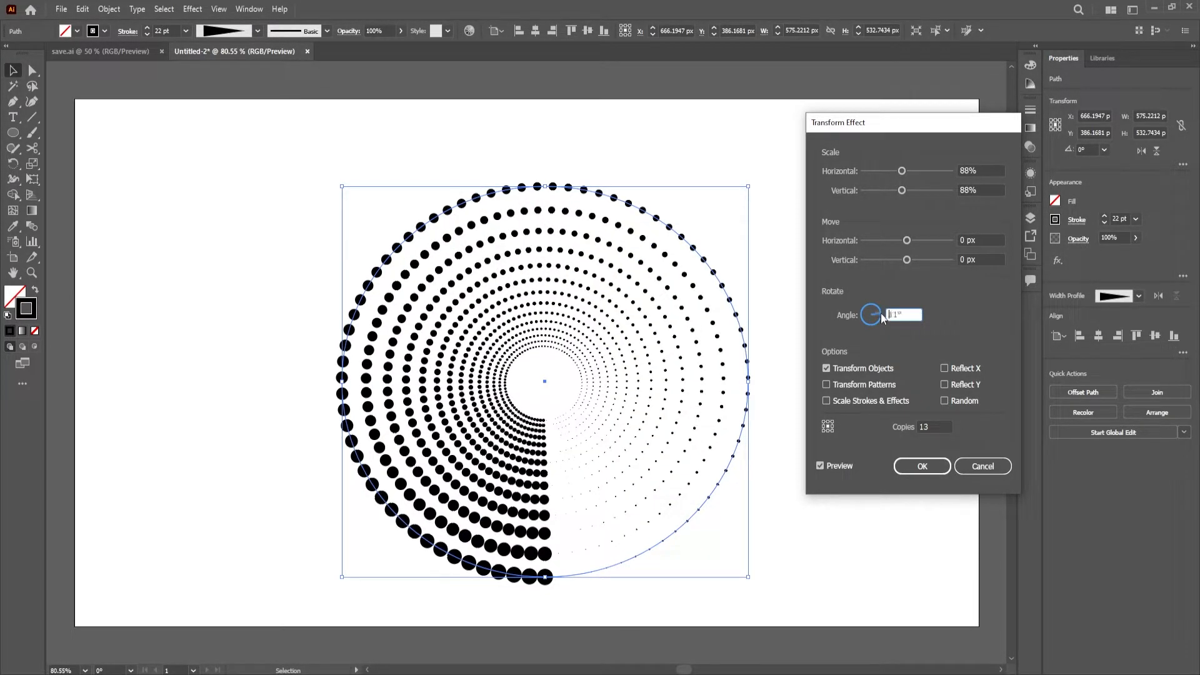
pyautogui.click(882, 316)
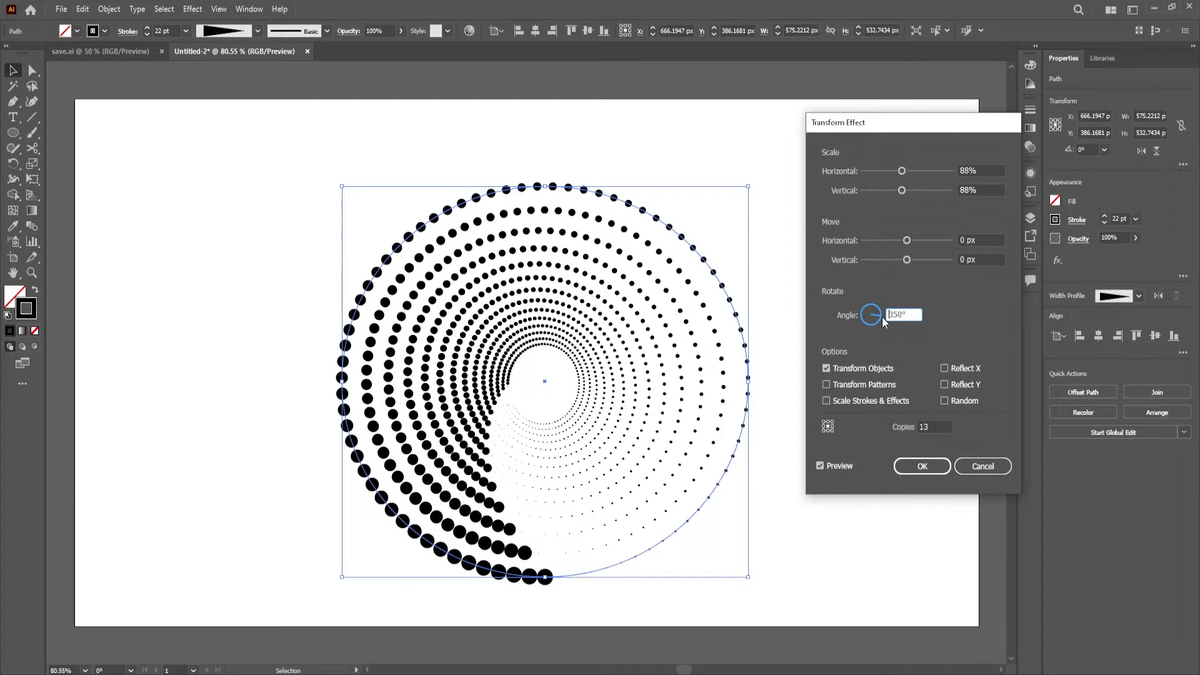
pyautogui.click(883, 315)
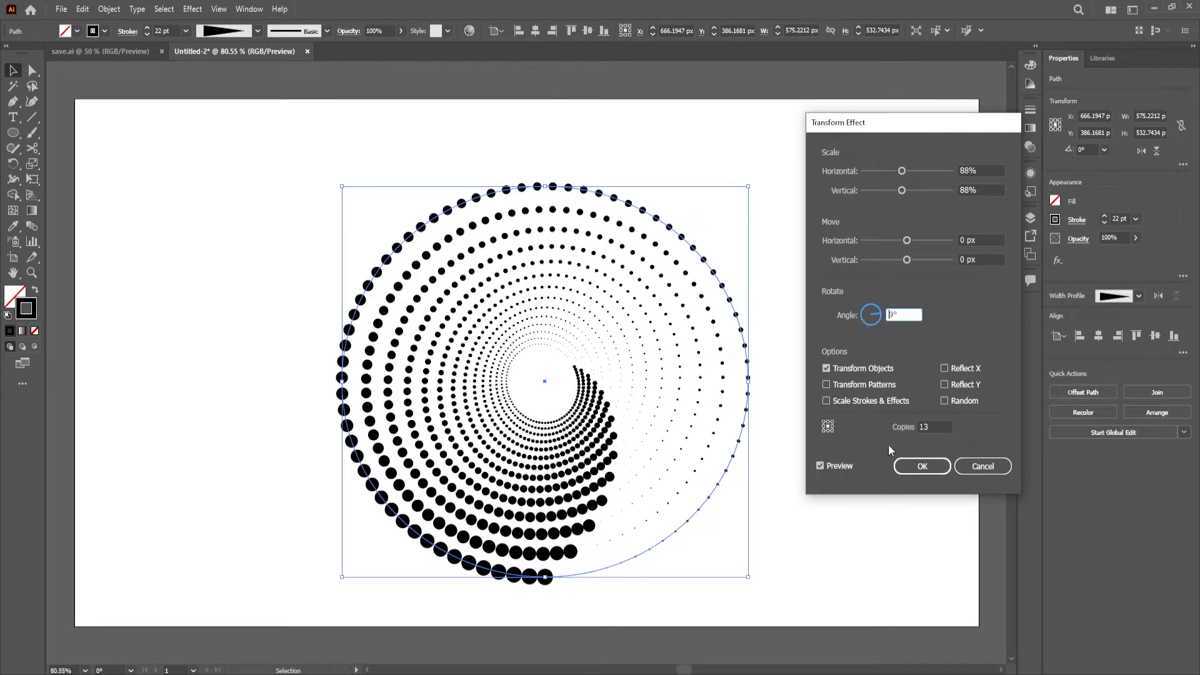
pyautogui.moveTo(880, 313); pyautogui.dragTo(879, 312)
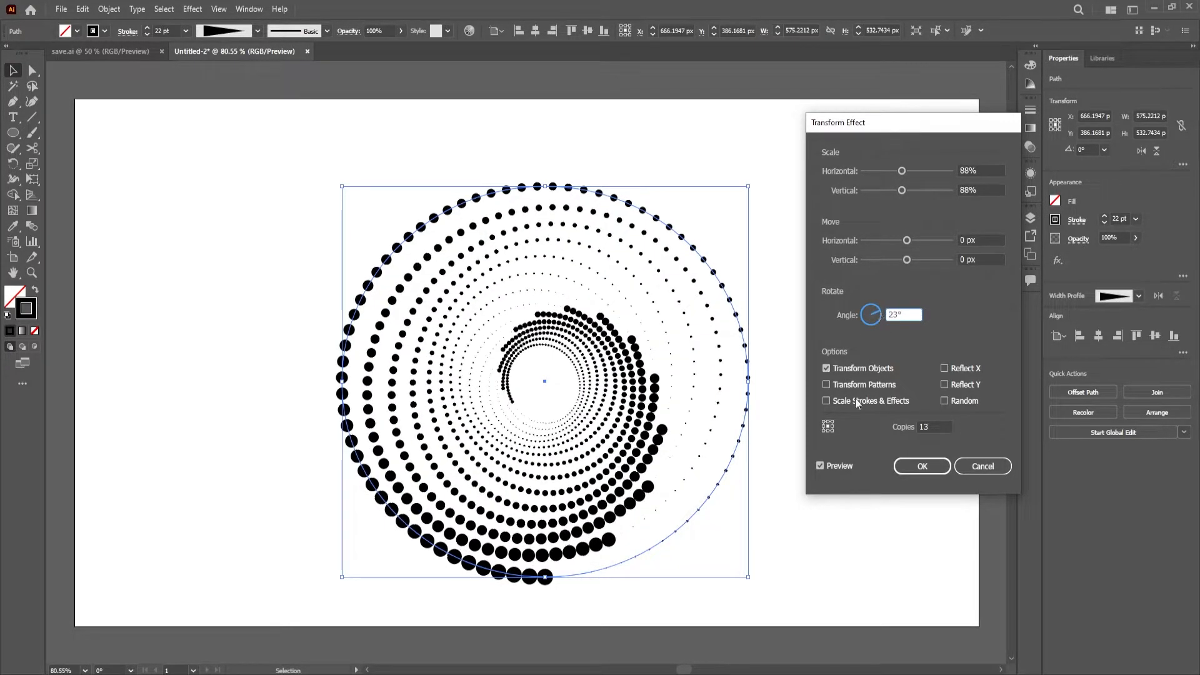
# - Raise the Transform effect's number of copies to 43 so the rings spiral into the centre
pyautogui.click(923, 467)
pyautogui.click(930, 426)
pyautogui.press('Down')
pyautogui.press('Down')
pyautogui.press('Down')
pyautogui.press('Up')
pyautogui.press('Up')
pyautogui.press('Up')
pyautogui.press('Up')
pyautogui.press('Up')
pyautogui.press('Up')
pyautogui.press('Up')
pyautogui.press('Up')
pyautogui.press('Up')
pyautogui.press('Up')
pyautogui.press('Up')
pyautogui.press('Up')
pyautogui.press('Up')
pyautogui.press('Up')
pyautogui.press('Up')
pyautogui.press('Up')
pyautogui.press('Up')
pyautogui.press('Up')
pyautogui.press('Up')
pyautogui.press('Up')
pyautogui.press('Up')
pyautogui.press('Up')
pyautogui.press('Up')
pyautogui.press('Up')
pyautogui.press('Up')
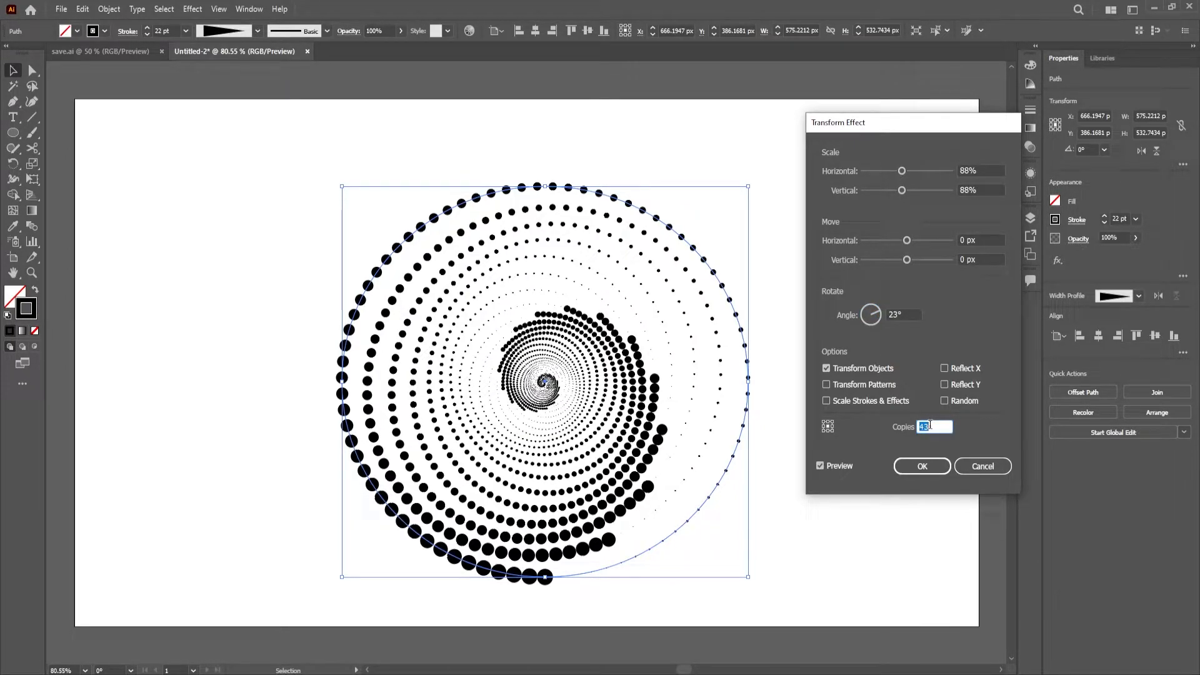
# - Reduce the number of copies to leave a small open centre, apply the Transform effect, and deselect the artwork
pyautogui.press('Down')
pyautogui.press('Down')
pyautogui.press('Down')
pyautogui.press('Down')
pyautogui.press('Down')
pyautogui.press('Down')
pyautogui.press('Down')
pyautogui.press('Down')
pyautogui.press('Down')
pyautogui.press('Down')
pyautogui.press('Down')
pyautogui.press('Down')
pyautogui.press('Down')
pyautogui.press('Down')
pyautogui.press('Down')
pyautogui.press('Down')
pyautogui.press('Down')
pyautogui.press('Down')
pyautogui.click(911, 466)
pyautogui.click(352, 222)
# - Switch to the Rectangle tool and try a rectangle across the artboard, undoing it
pyautogui.click(19, 135)
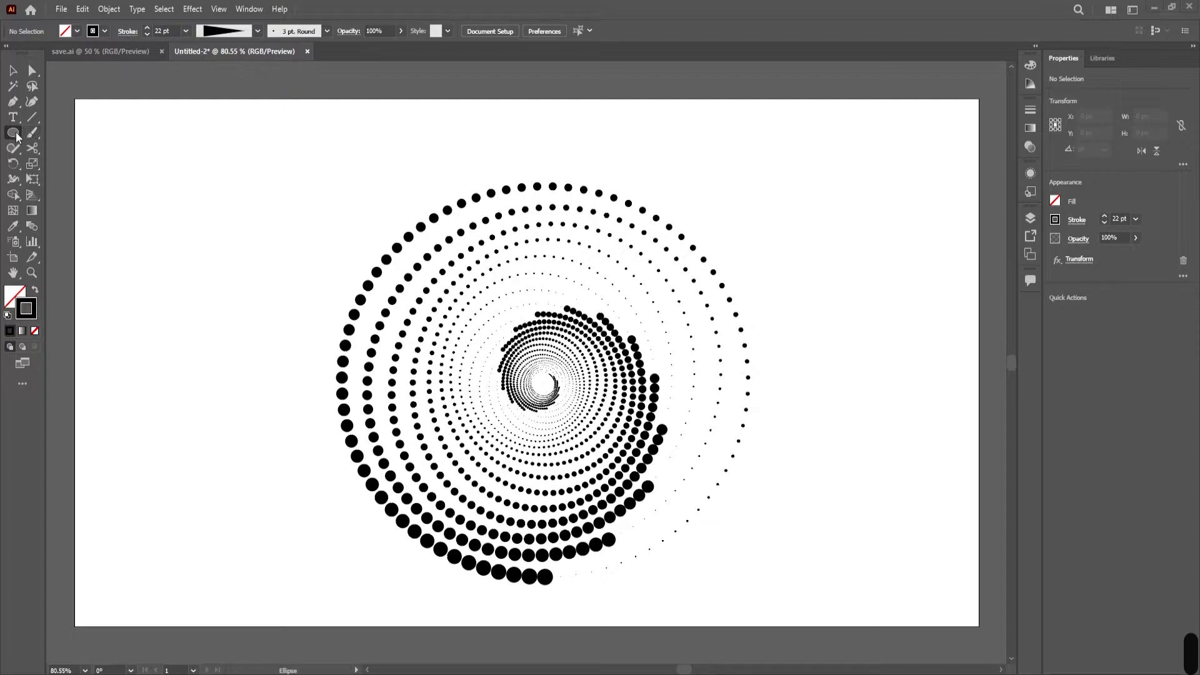
pyautogui.click(75, 133)
pyautogui.moveTo(75, 100); pyautogui.dragTo(966, 605)
pyautogui.hotkey('ctrl', 'z')
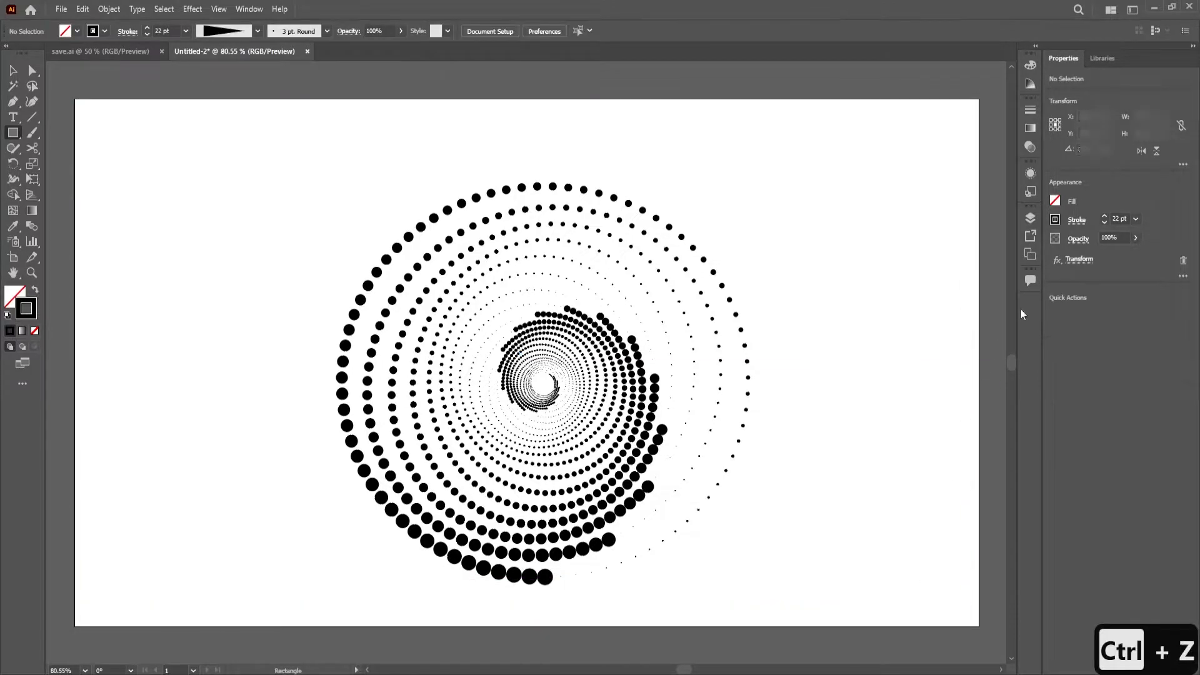
# - Create a new layer named "background"
pyautogui.click(1030, 218)
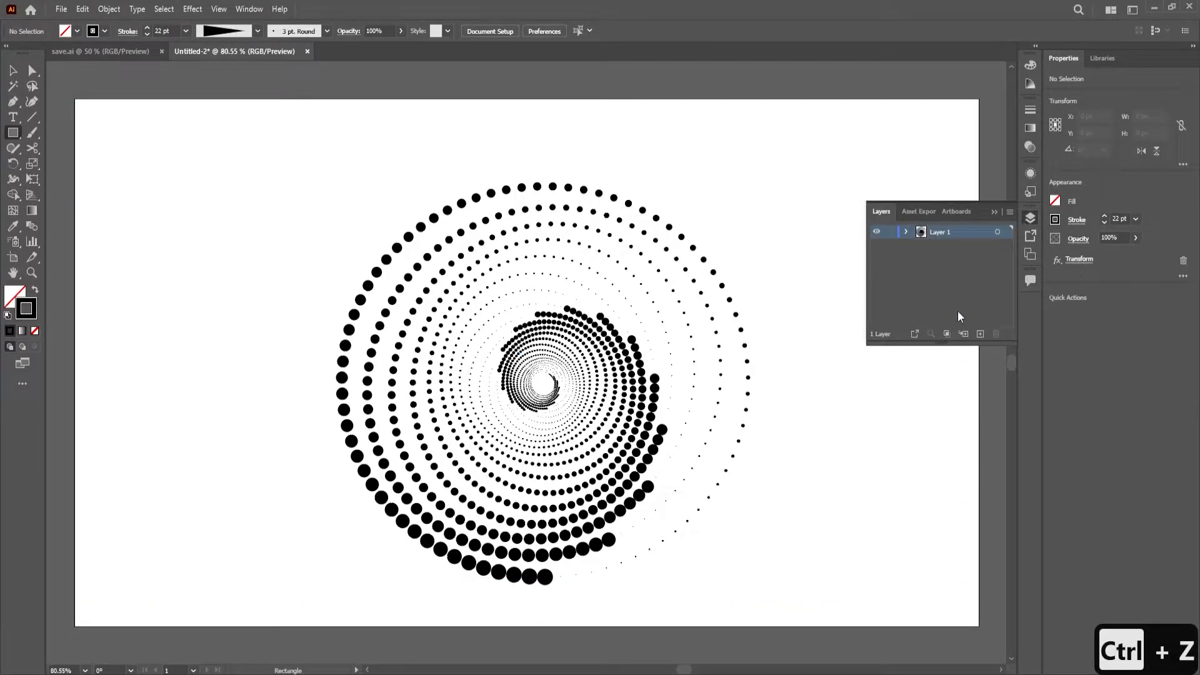
pyautogui.click(980, 334)
pyautogui.press('Delete')
pyautogui.write('bacgroun')
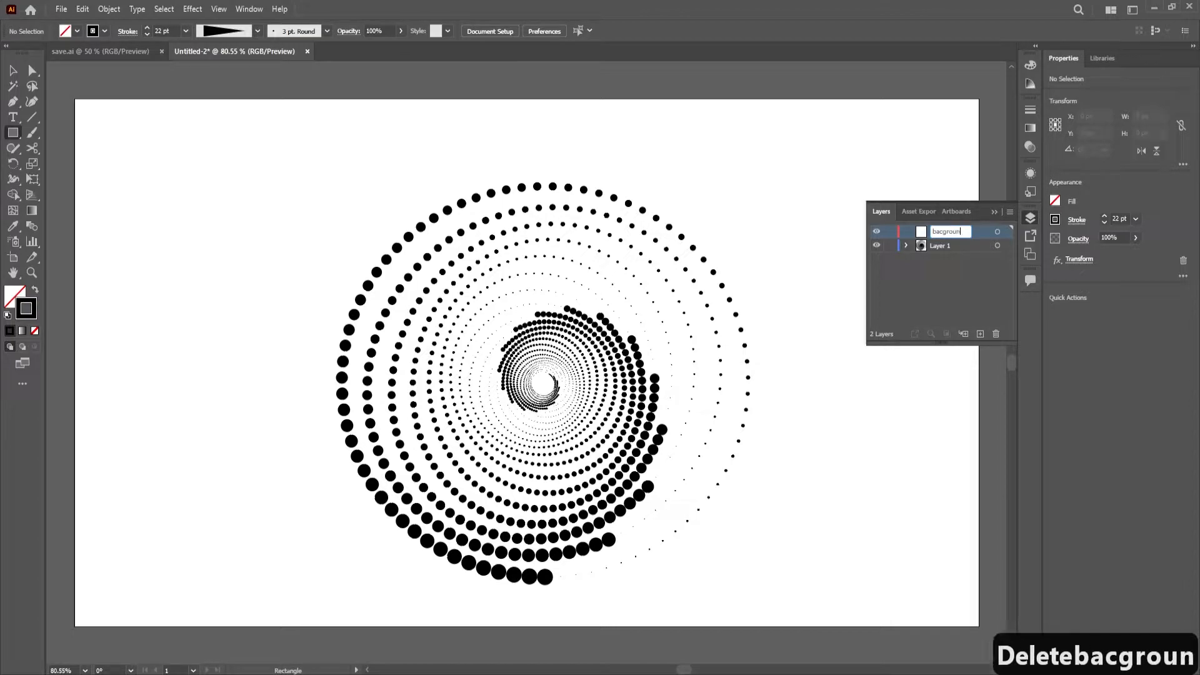
pyautogui.write('d')
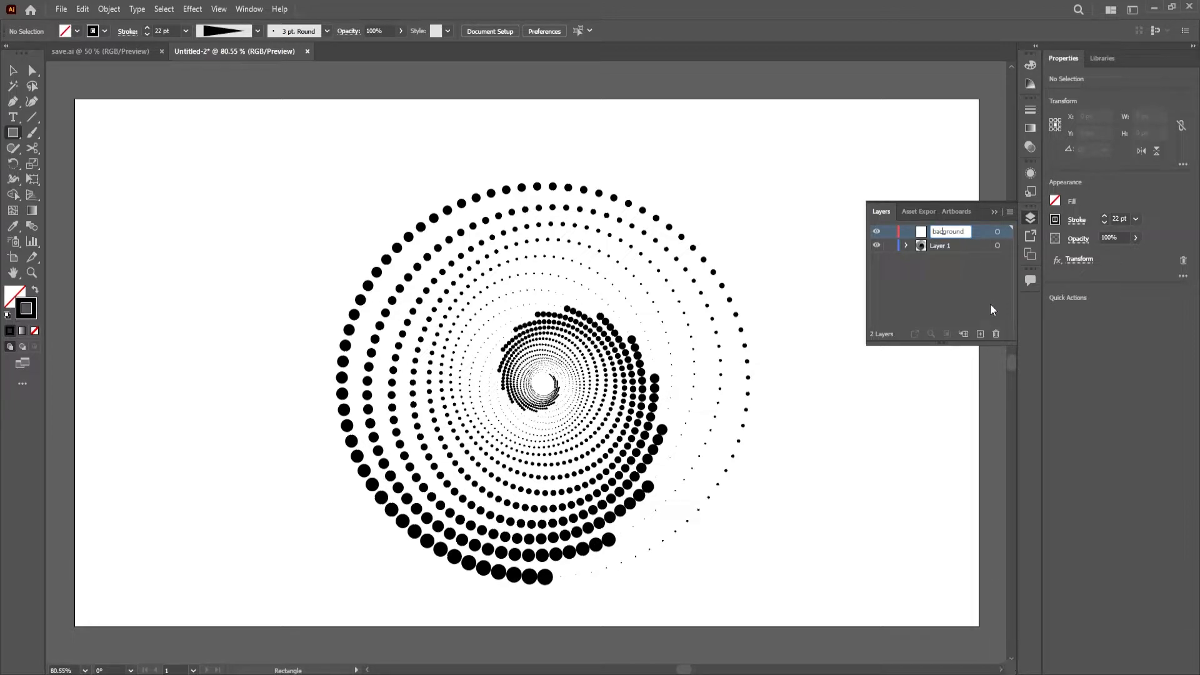
pyautogui.write('k')
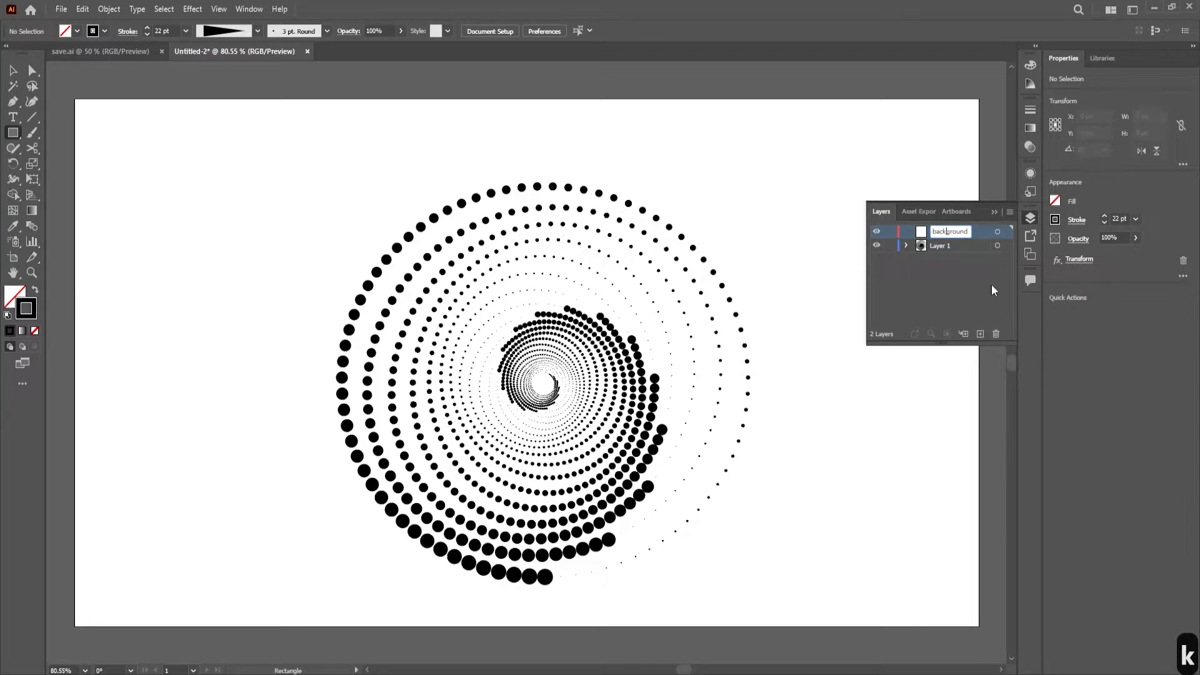
pyautogui.click(924, 239)
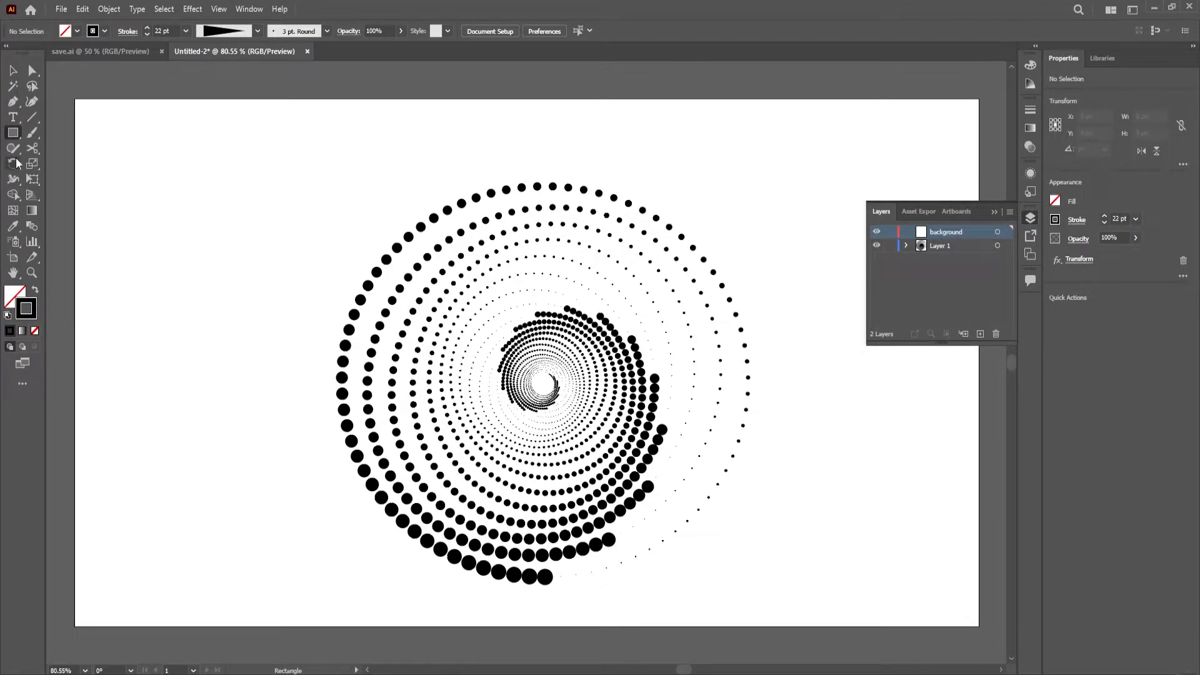
# - Draw a rectangle of about 1280 by 713 px covering the artboard and fill it with yellow #FFF200
pyautogui.moveTo(75, 100); pyautogui.dragTo(978, 624)
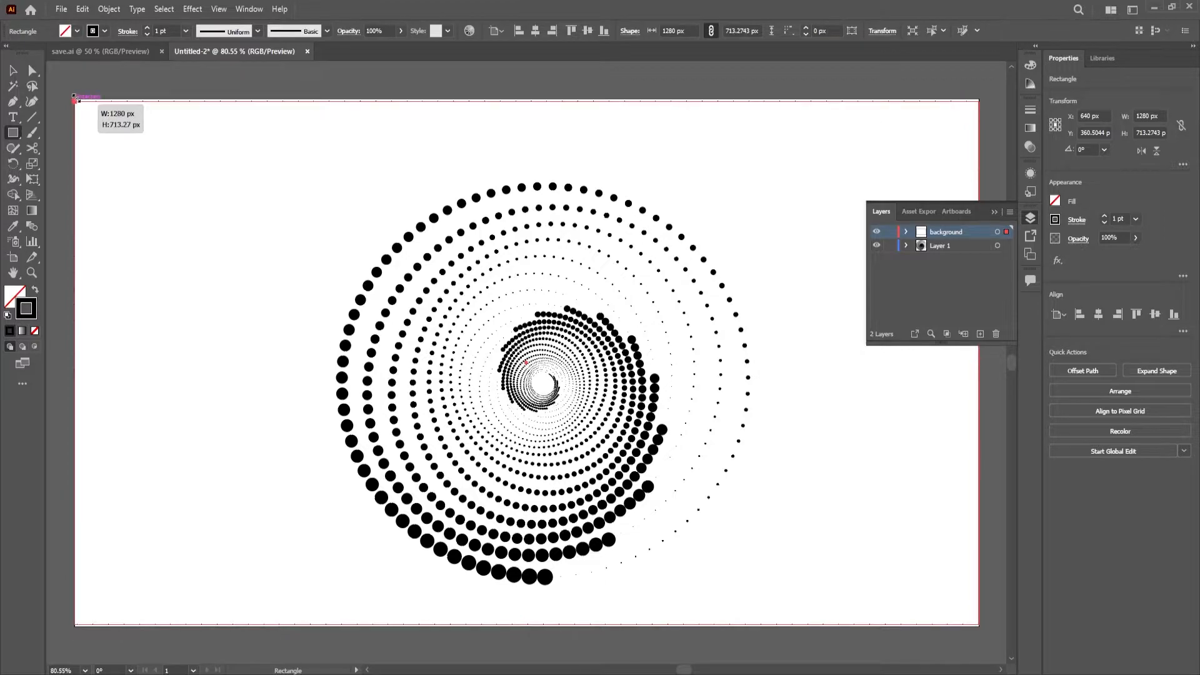
pyautogui.doubleClick(14, 296)
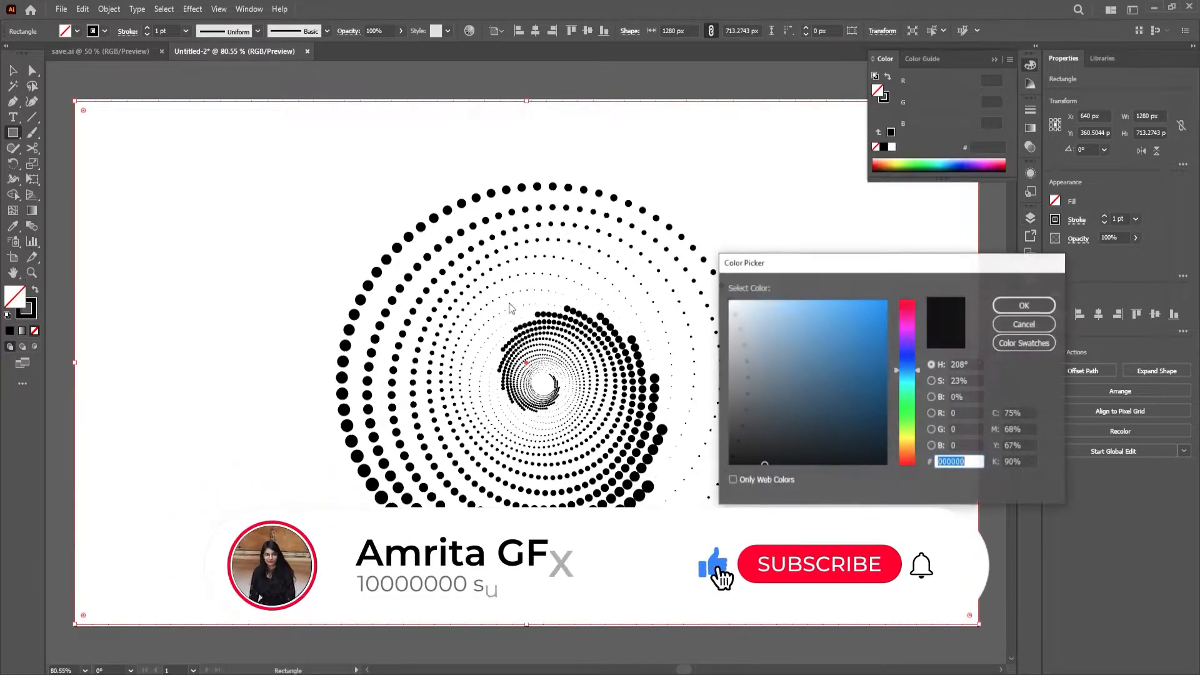
pyautogui.moveTo(908, 418); pyautogui.dragTo(909, 440)
pyautogui.moveTo(817, 306)
pyautogui.mouseDown()
pyautogui.moveTo(788, 295)
pyautogui.moveTo(888, 298)
pyautogui.mouseUp()
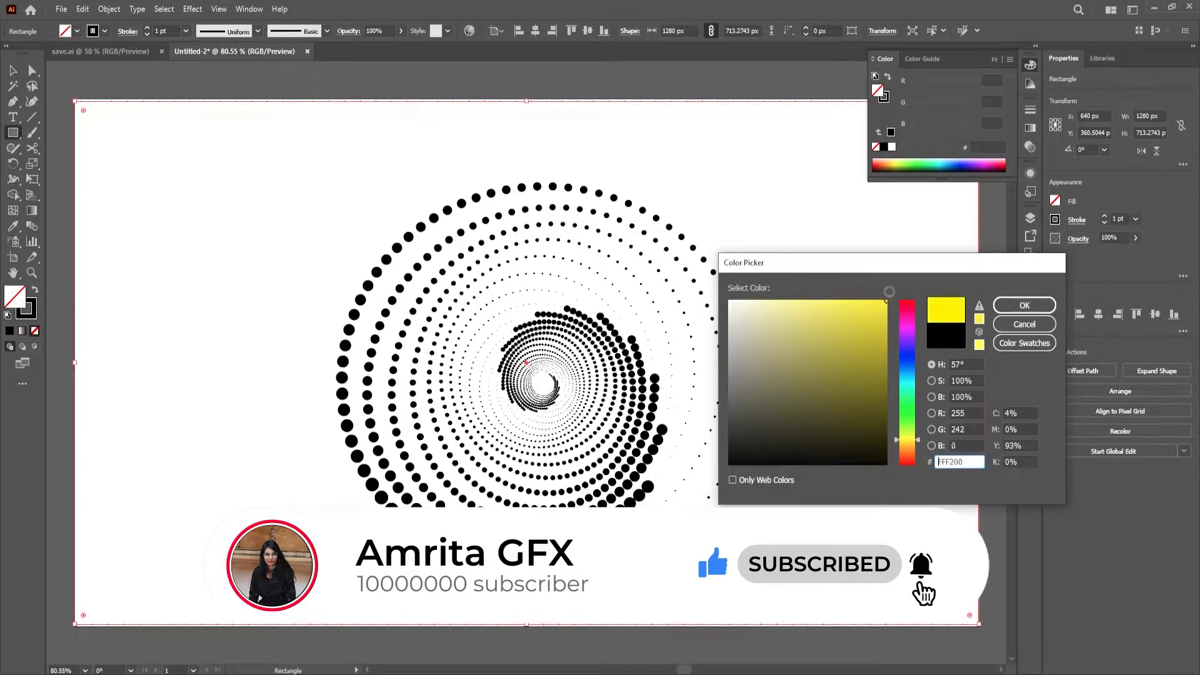
pyautogui.click(1028, 307)
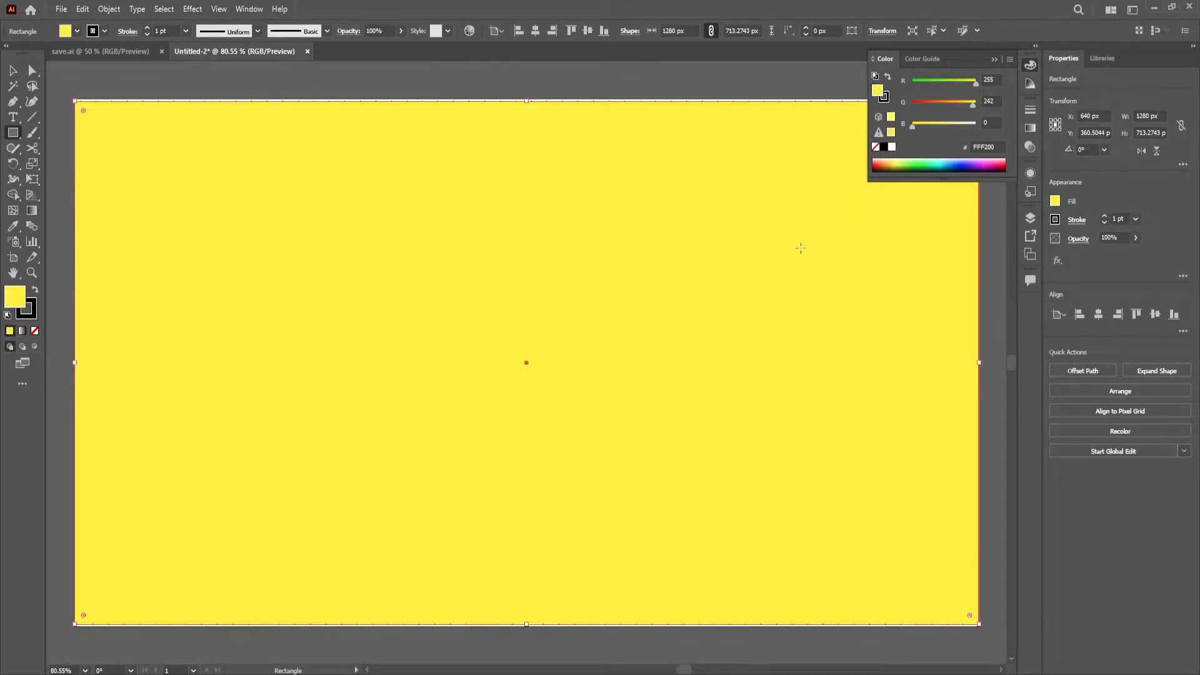
# - Move the background layer below Layer 1, behind the dot spiral
pyautogui.click(1032, 218)
pyautogui.moveTo(980, 238); pyautogui.dragTo(980, 263)
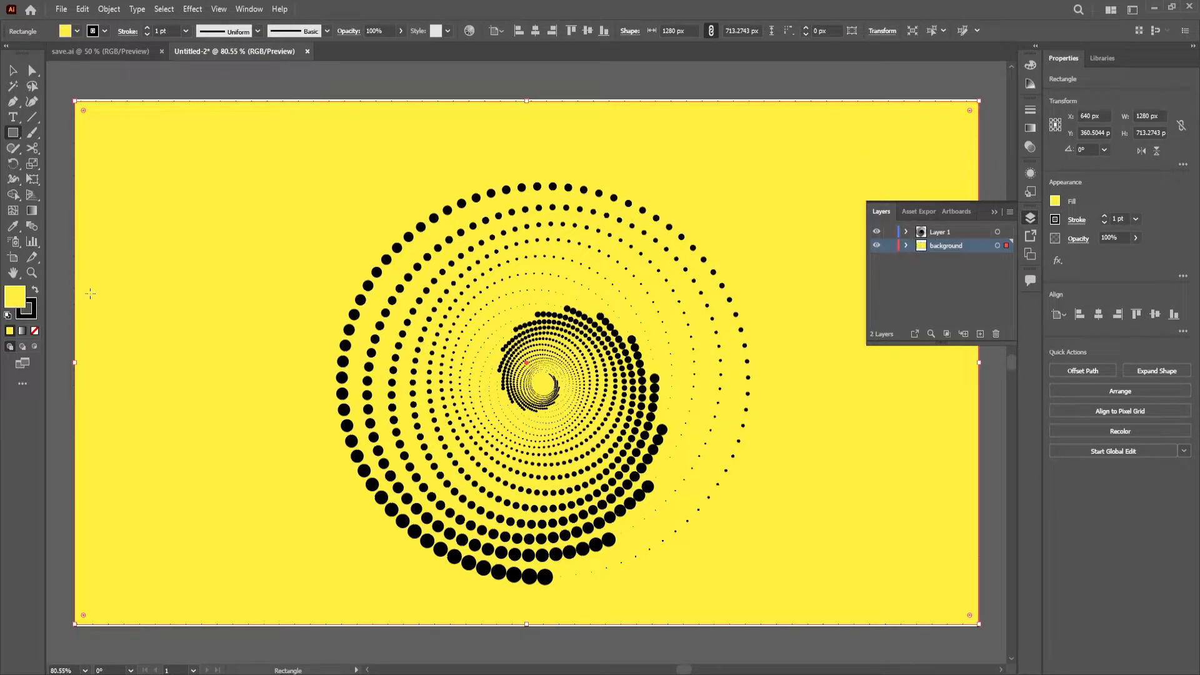
# - Try a bright green and a pale mint #C0EDC5 fill on the background rectangle
pyautogui.doubleClick(15, 297)
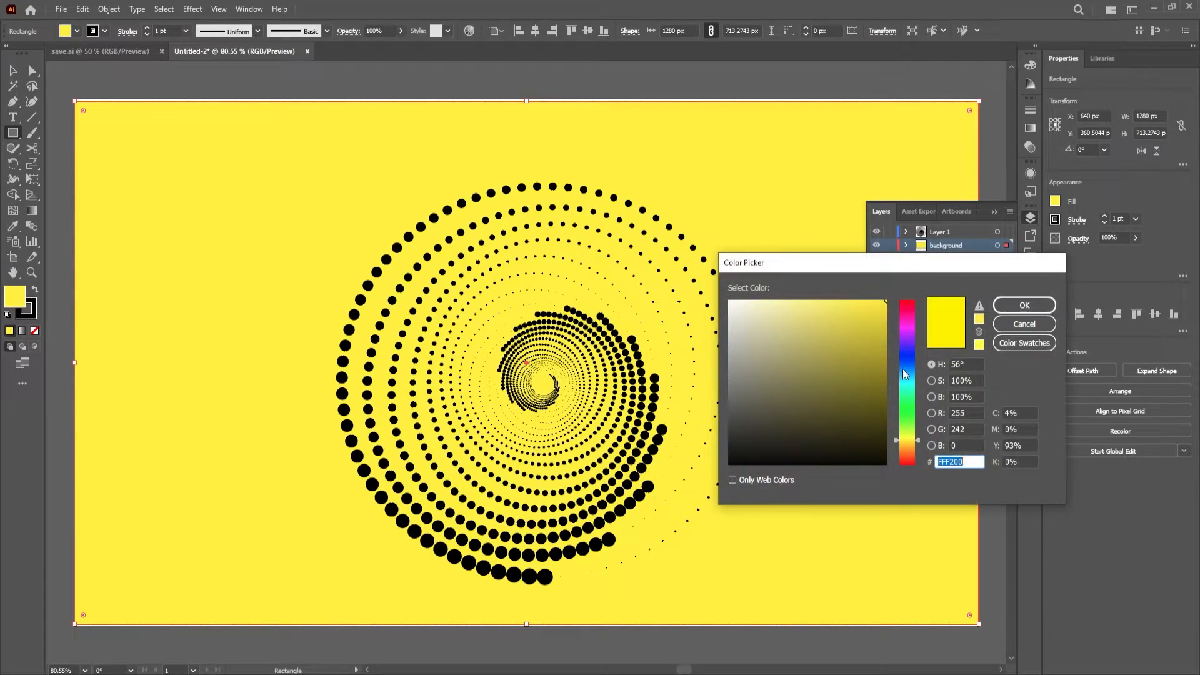
pyautogui.click(909, 408)
pyautogui.click(1008, 308)
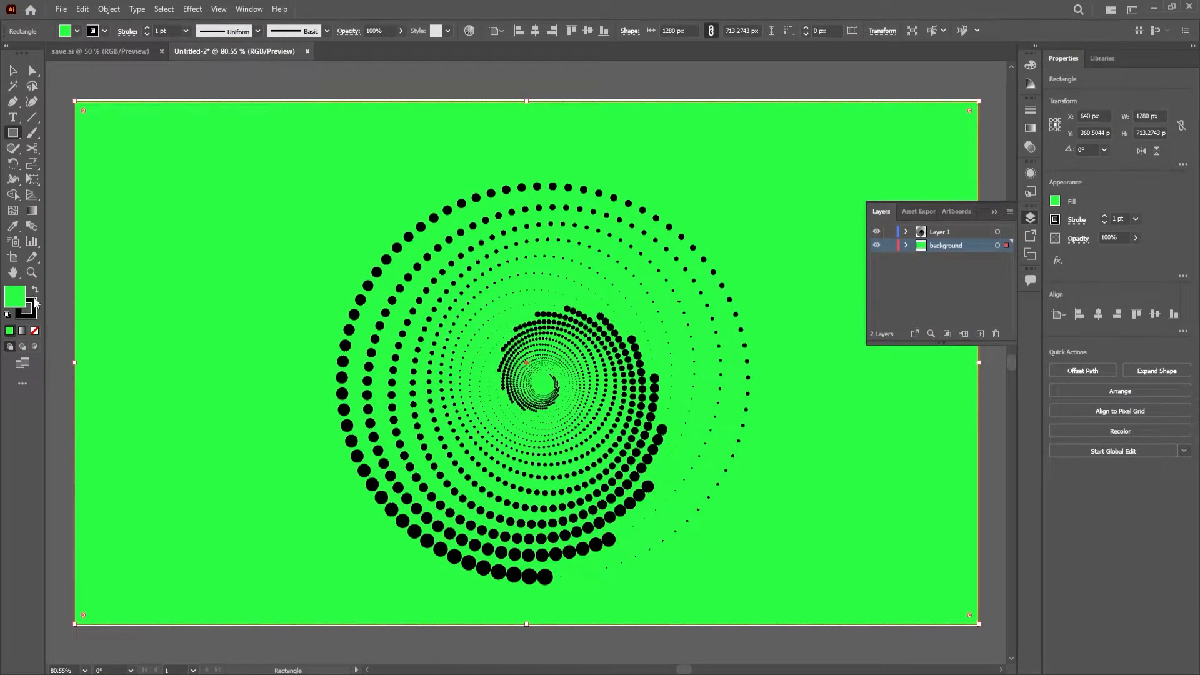
pyautogui.doubleClick(25, 302)
pyautogui.moveTo(757, 325); pyautogui.dragTo(758, 311)
pyautogui.click(1008, 307)
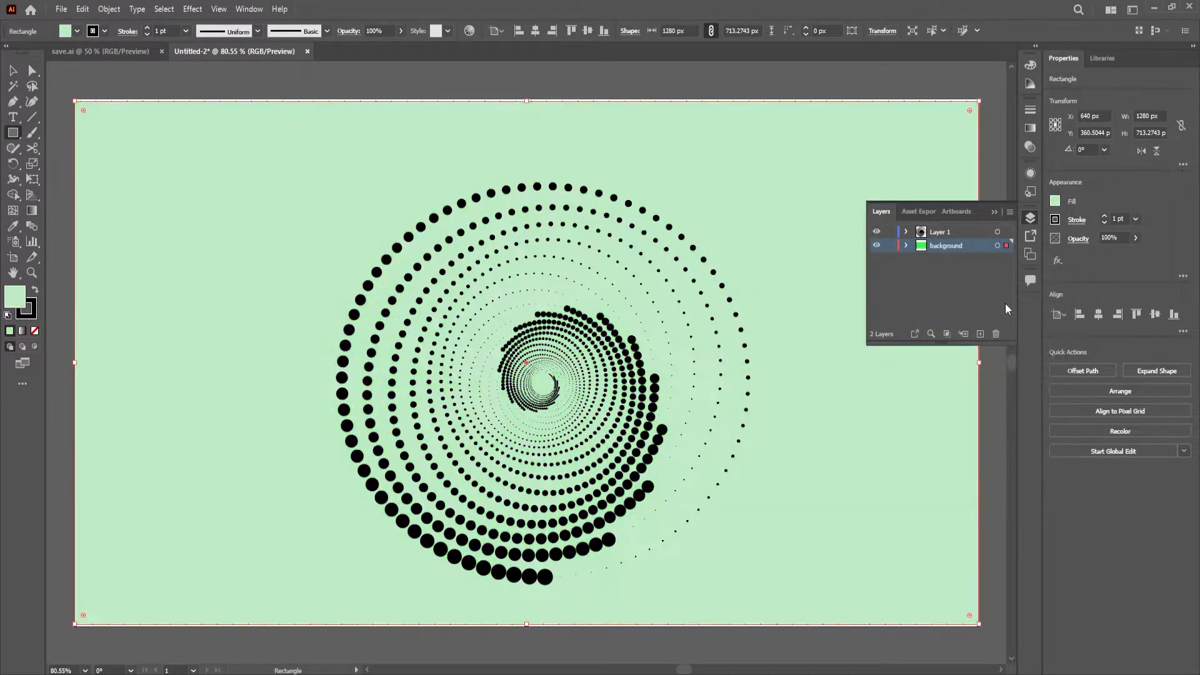
# - Try a vivid blue #2854F7 and a navy #062066 fill on the background rectangle
pyautogui.doubleClick(21, 299)
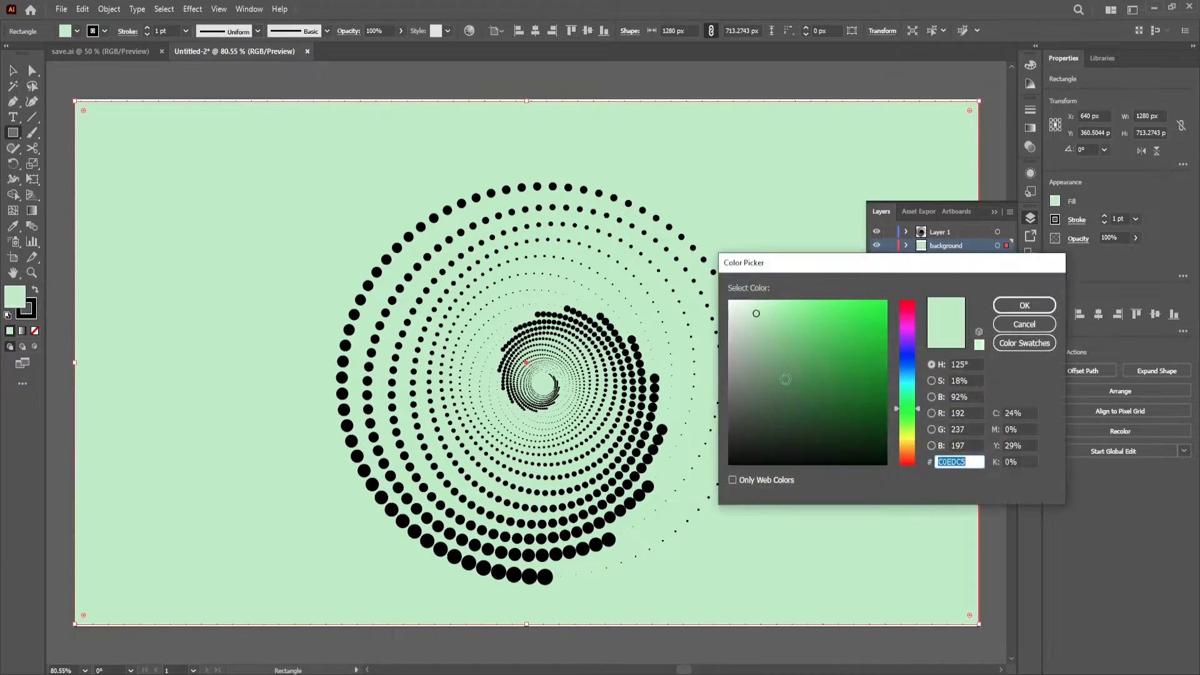
pyautogui.moveTo(895, 398); pyautogui.dragTo(911, 367)
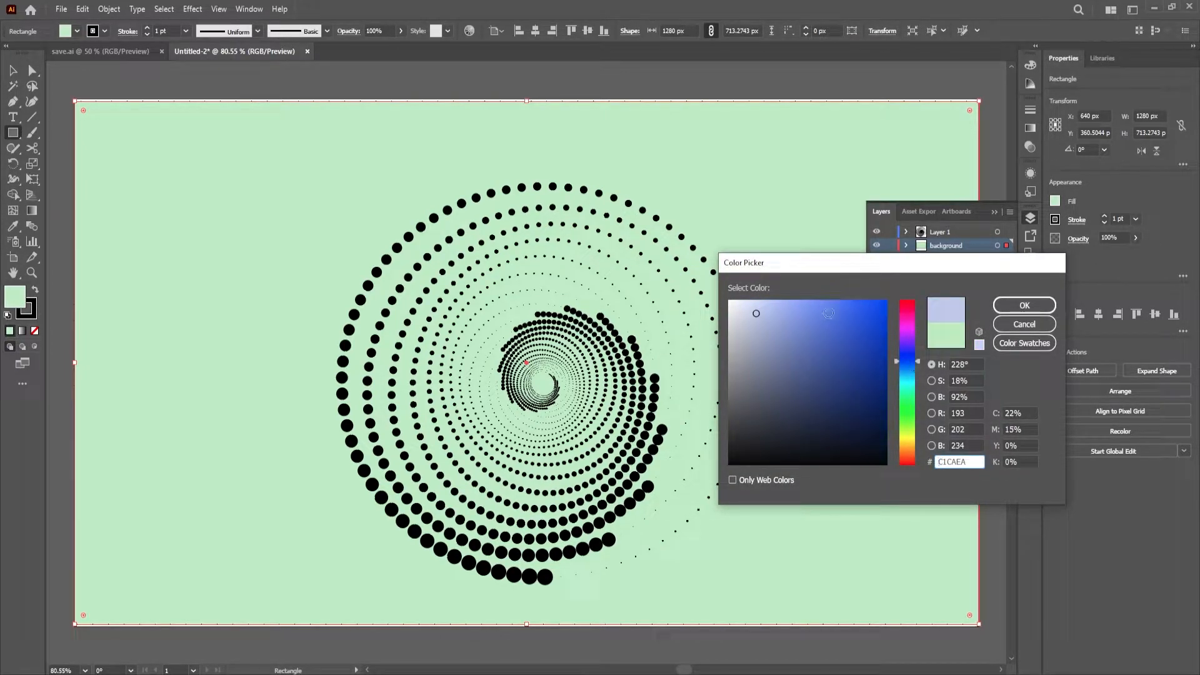
pyautogui.moveTo(828, 312); pyautogui.dragTo(867, 305)
pyautogui.click(1024, 305)
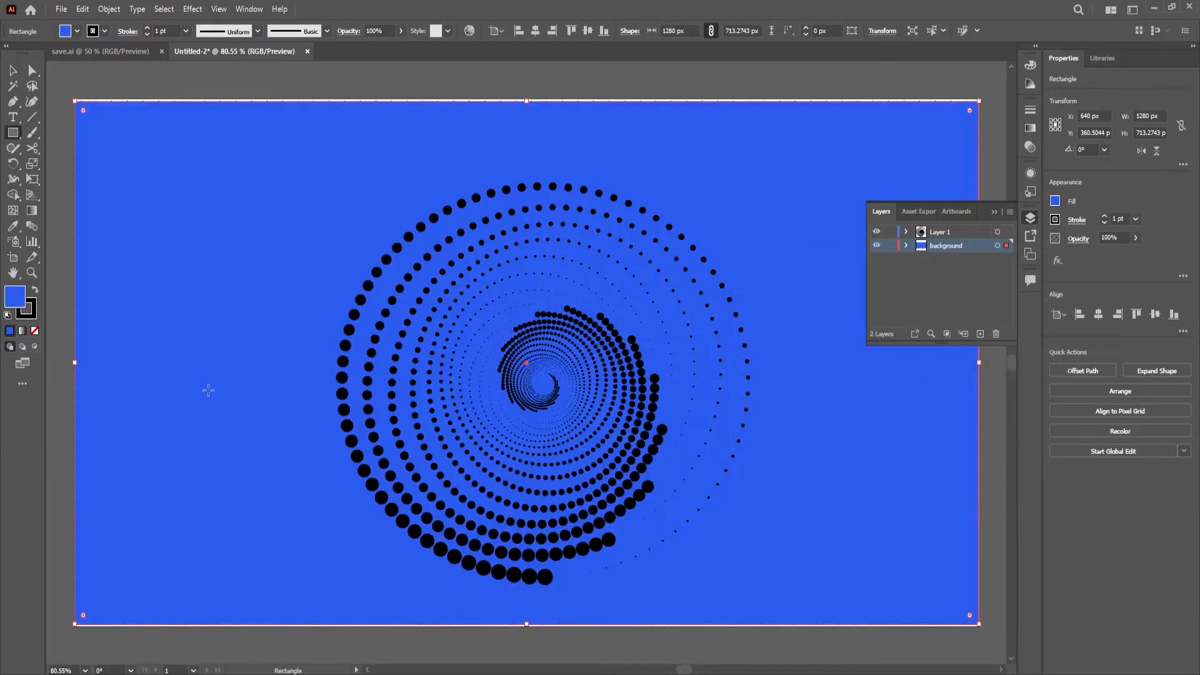
pyautogui.doubleClick(21, 303)
pyautogui.moveTo(798, 407); pyautogui.dragTo(878, 398)
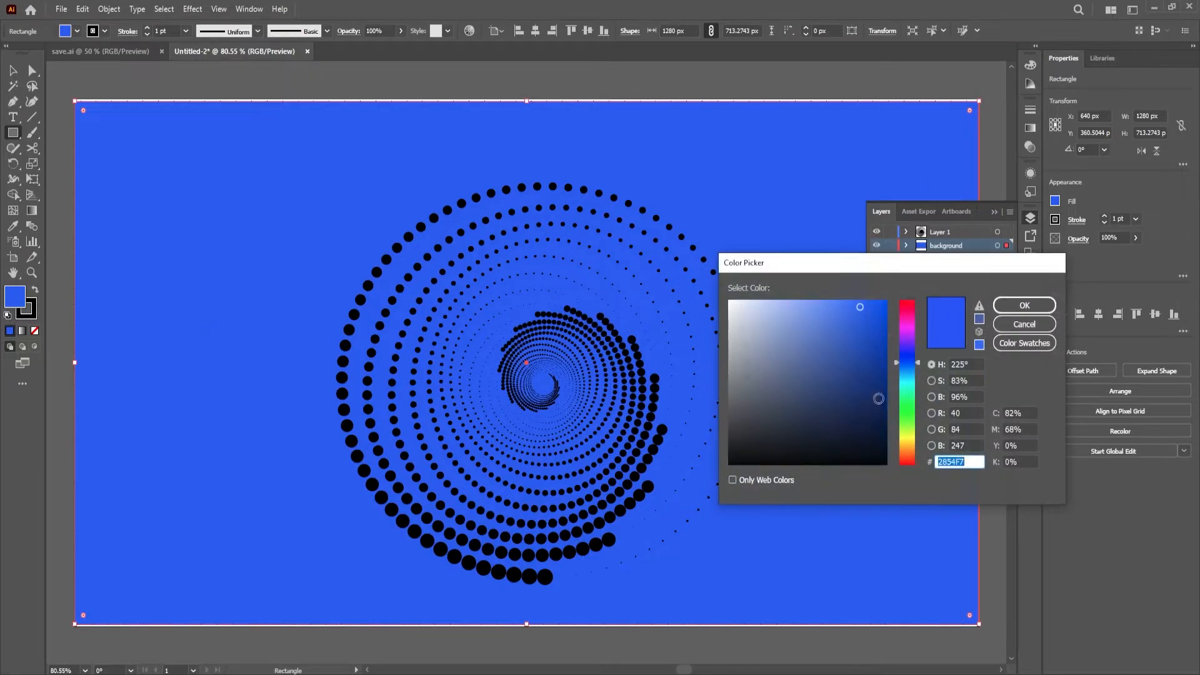
pyautogui.click(1006, 305)
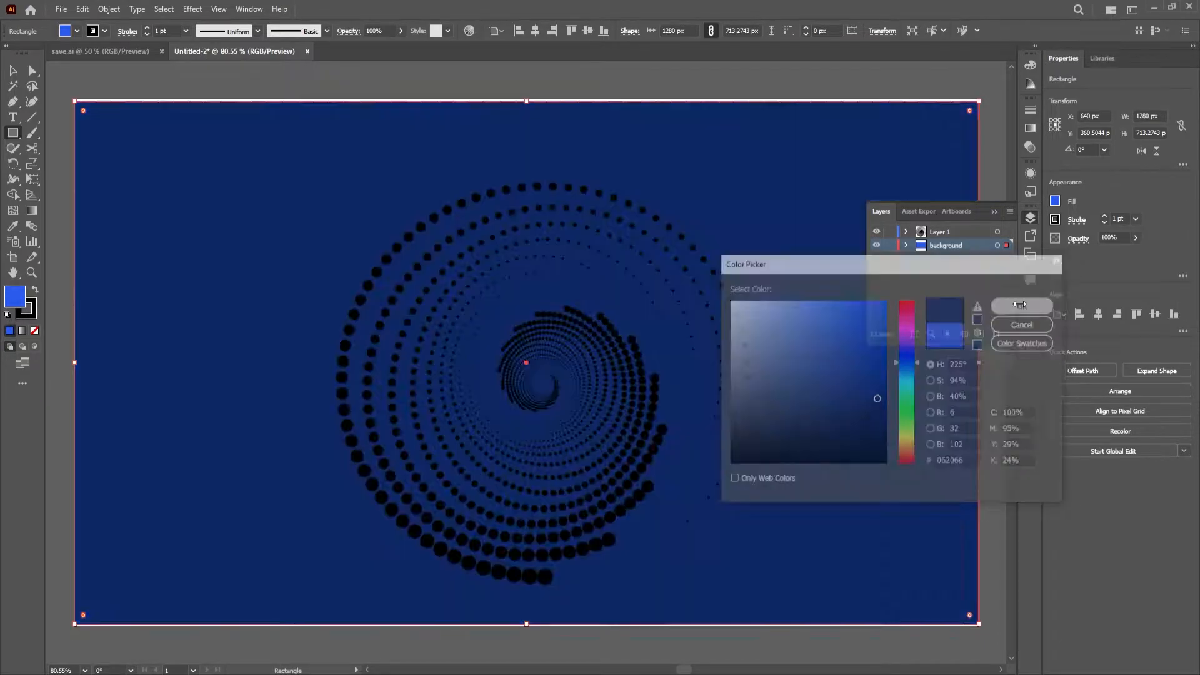
# - Change the background rectangle's fill to orange #F48414
pyautogui.doubleClick(12, 305)
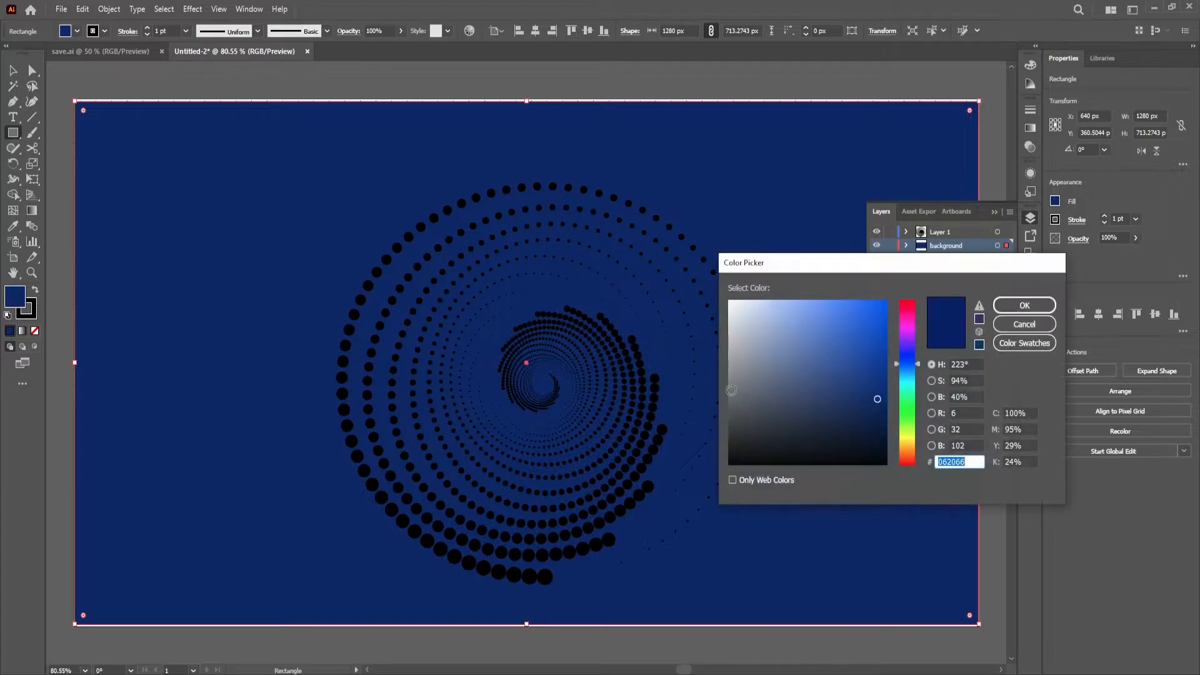
pyautogui.moveTo(907, 412); pyautogui.dragTo(916, 452)
pyautogui.moveTo(854, 357); pyautogui.dragTo(873, 305)
pyautogui.click(1019, 306)
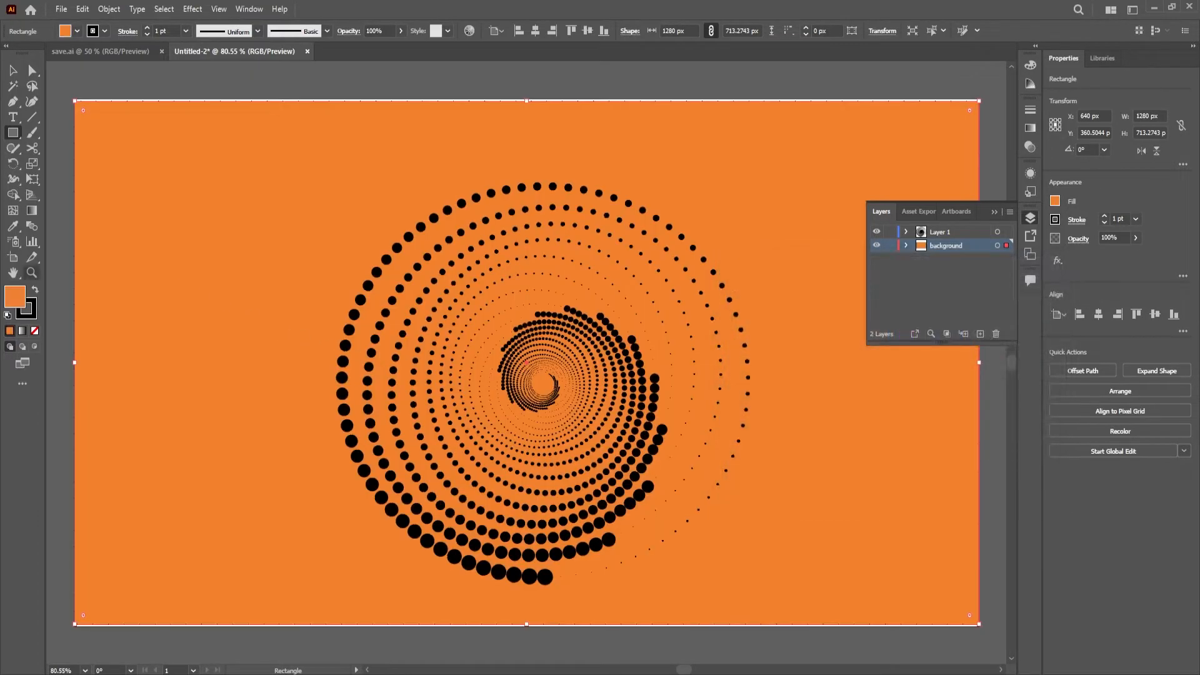
pyautogui.doubleClick(23, 304)
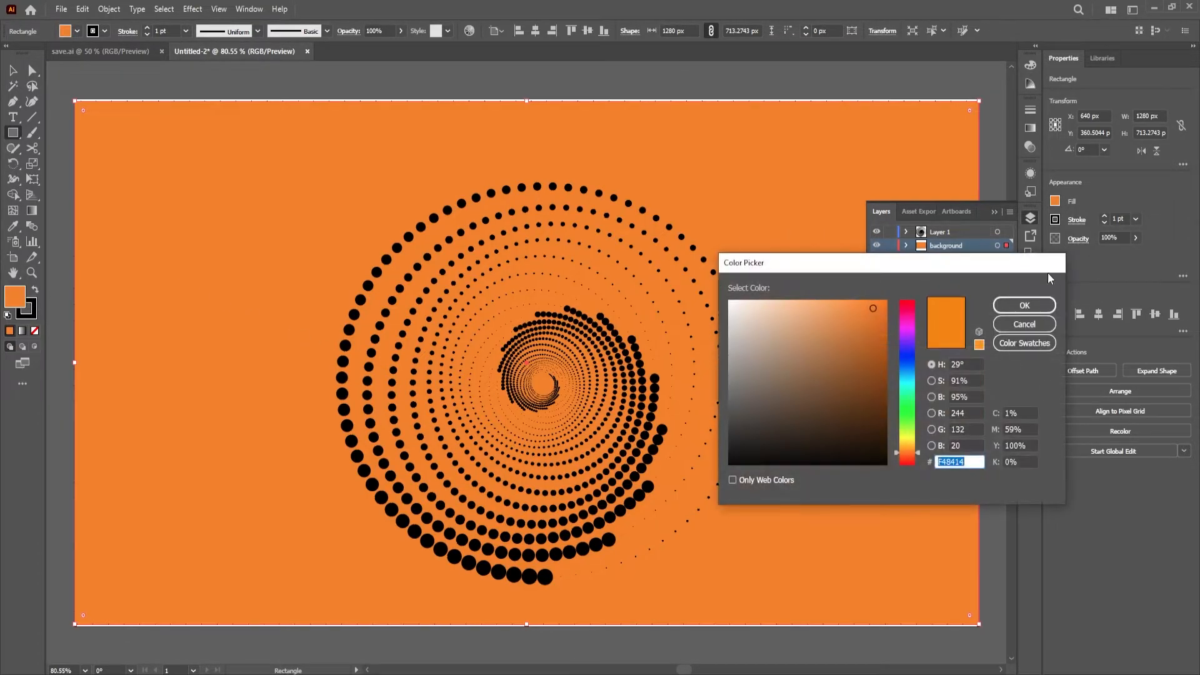
pyautogui.click(1022, 312)
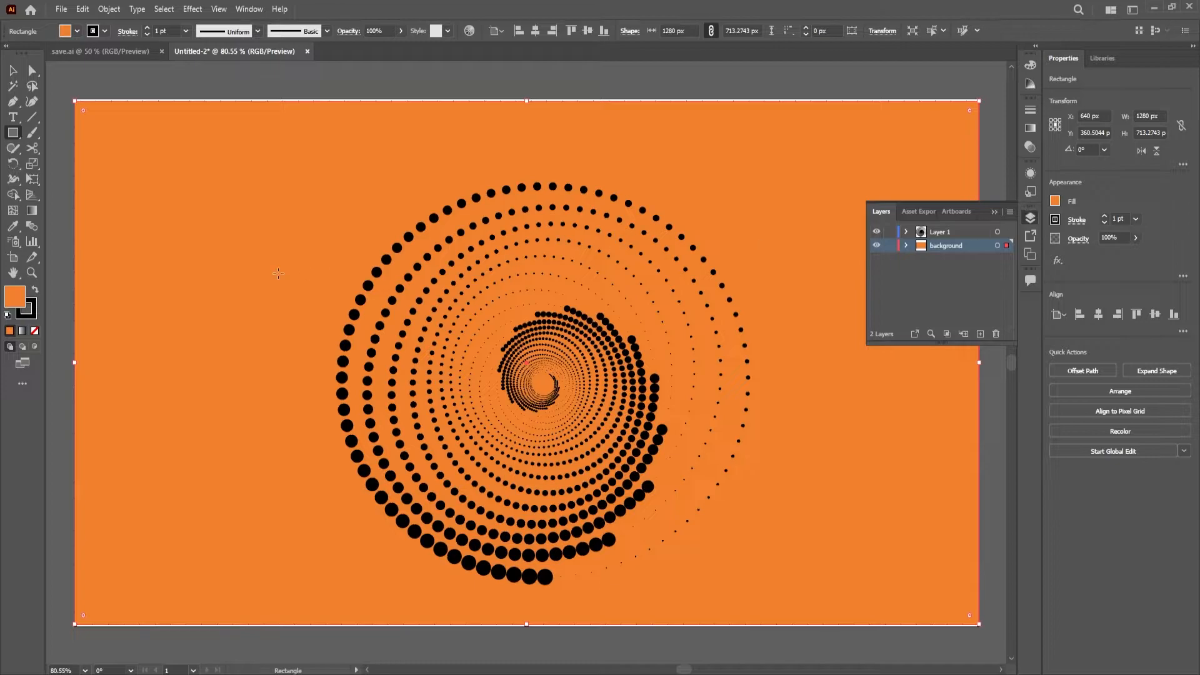
# - Change the background rectangle's fill to black #000000
pyautogui.doubleClick(10, 305)
pyautogui.click(733, 464)
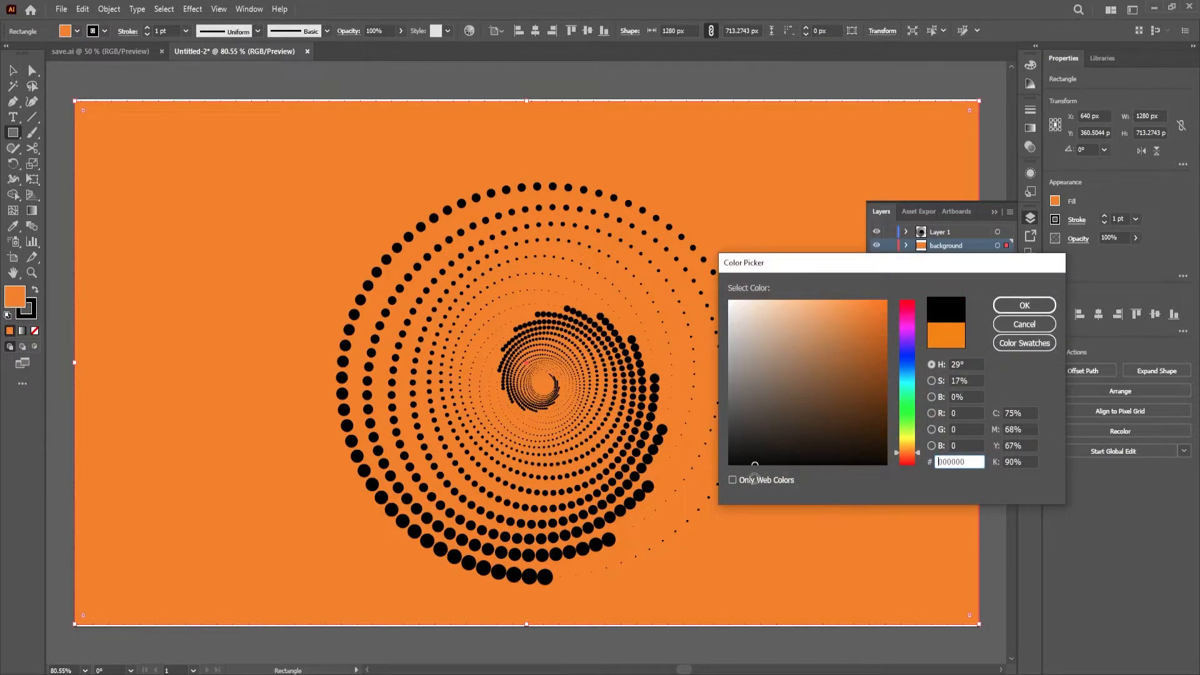
pyautogui.click(1034, 306)
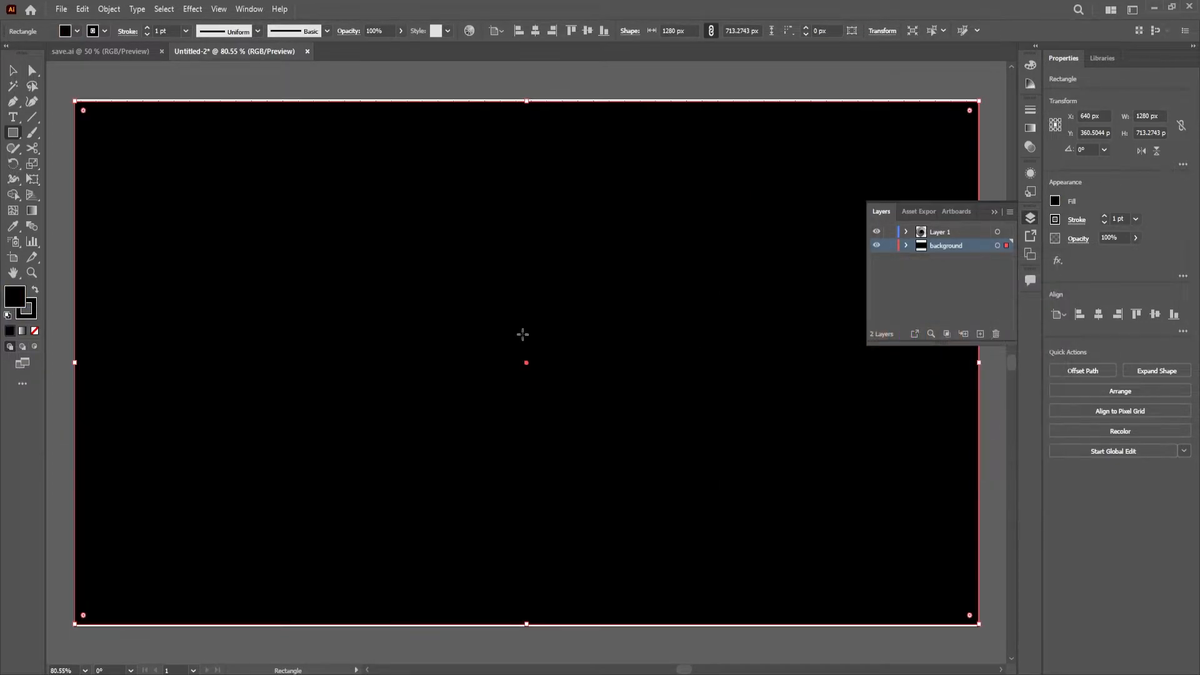
# - Move Layer 1 below the background layer in the layer order
pyautogui.moveTo(977, 229); pyautogui.dragTo(978, 254)
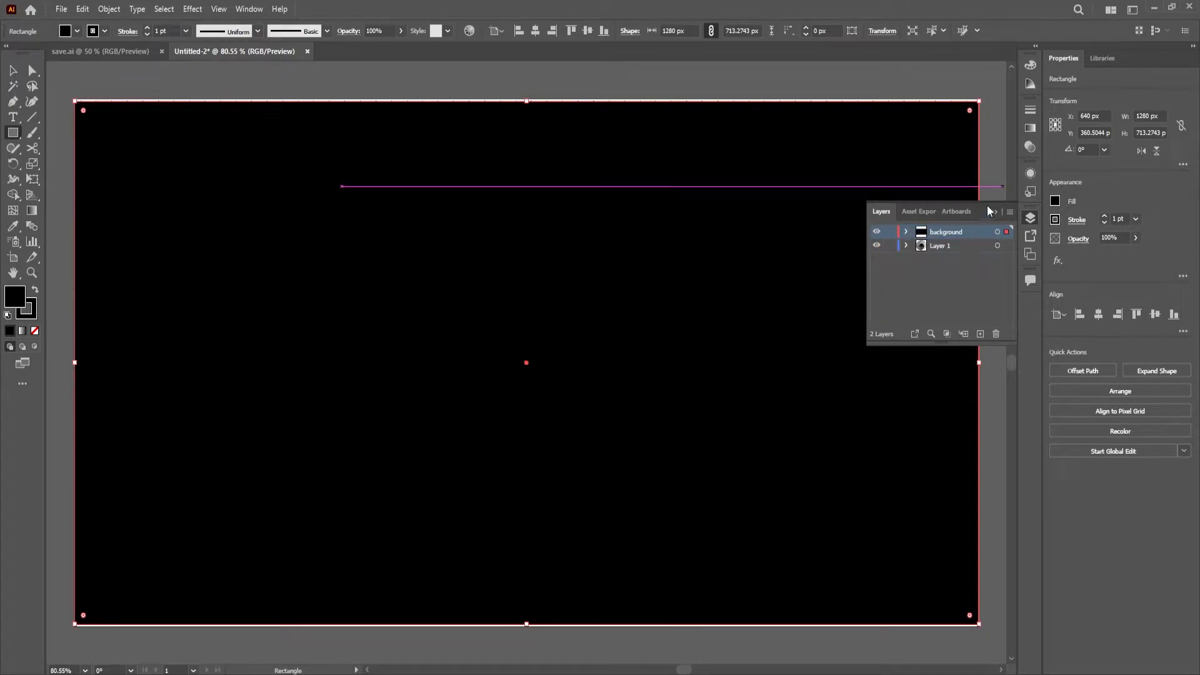
pyautogui.moveTo(976, 232); pyautogui.dragTo(975, 255)
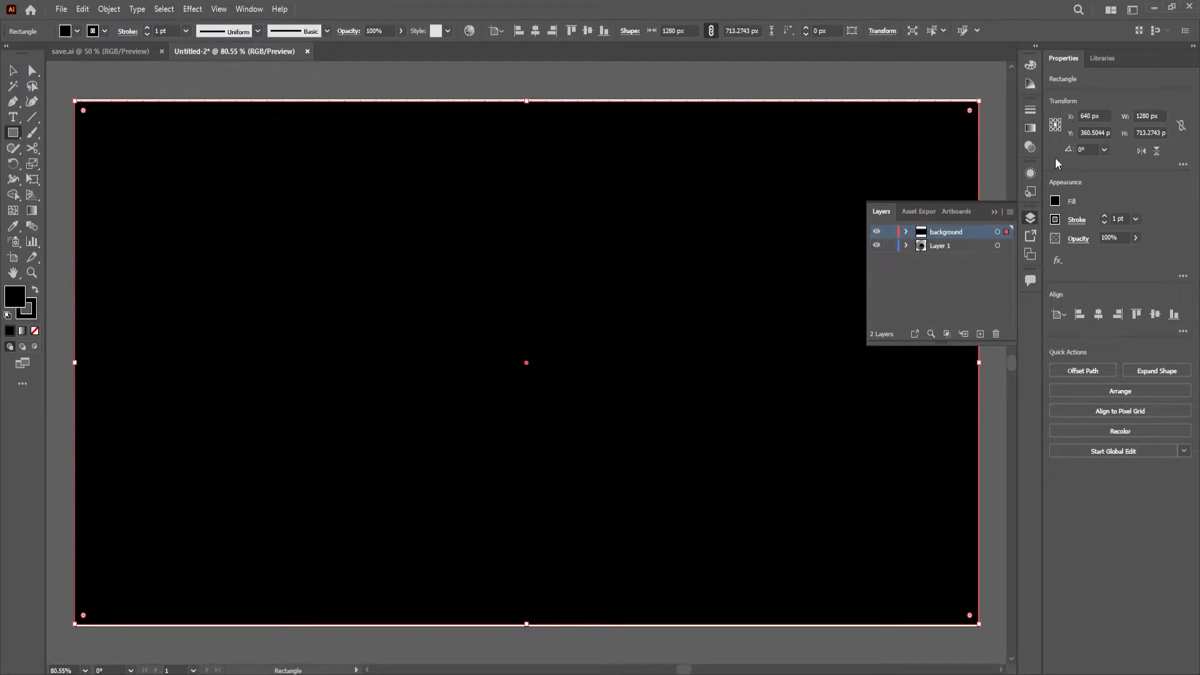
pyautogui.click(1030, 218)
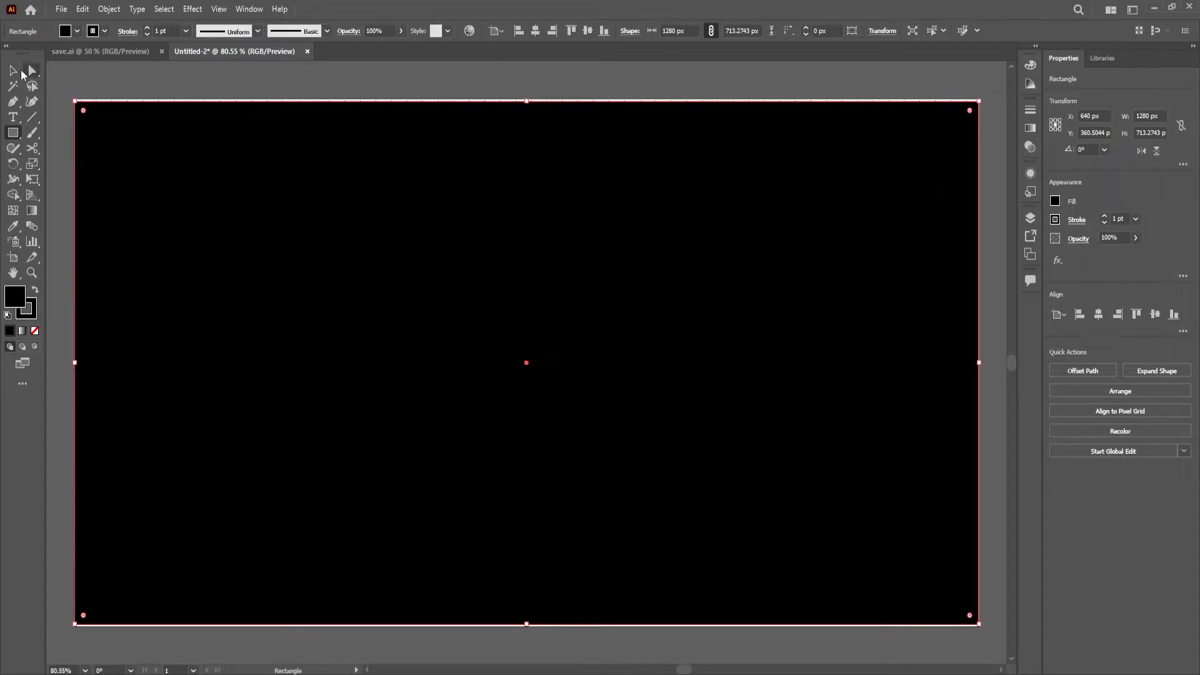
# - Lock the selected background rectangle
pyautogui.click(112, 12)
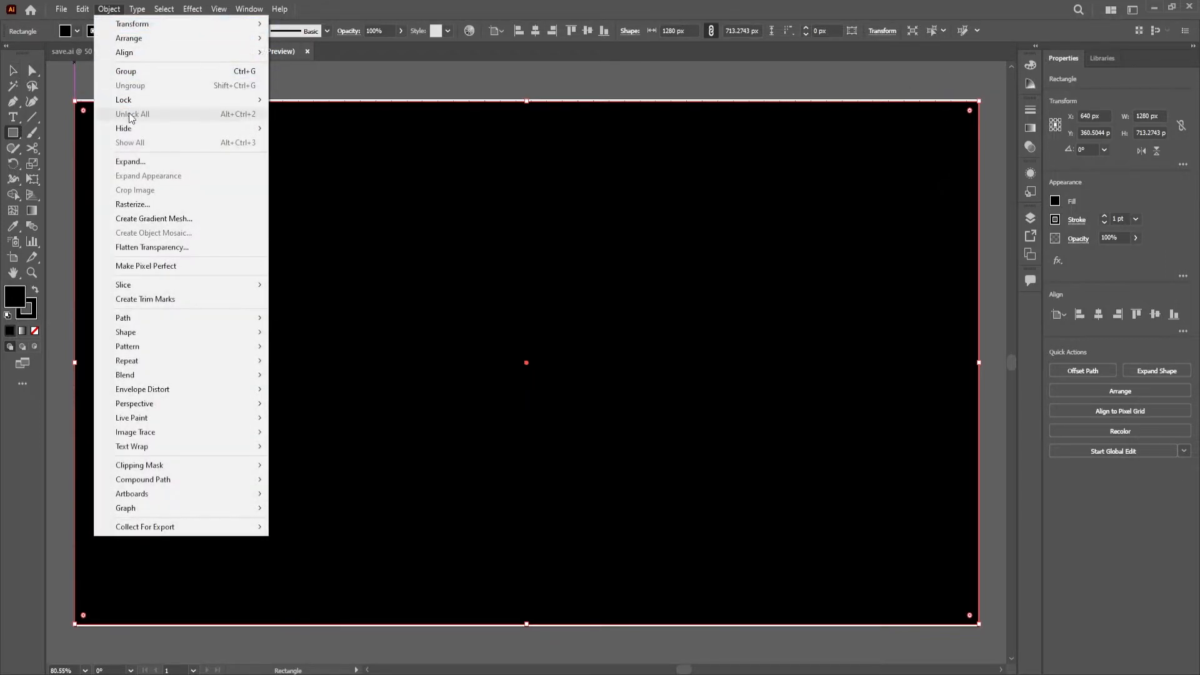
pyautogui.moveTo(128, 99)
pyautogui.click(301, 100)
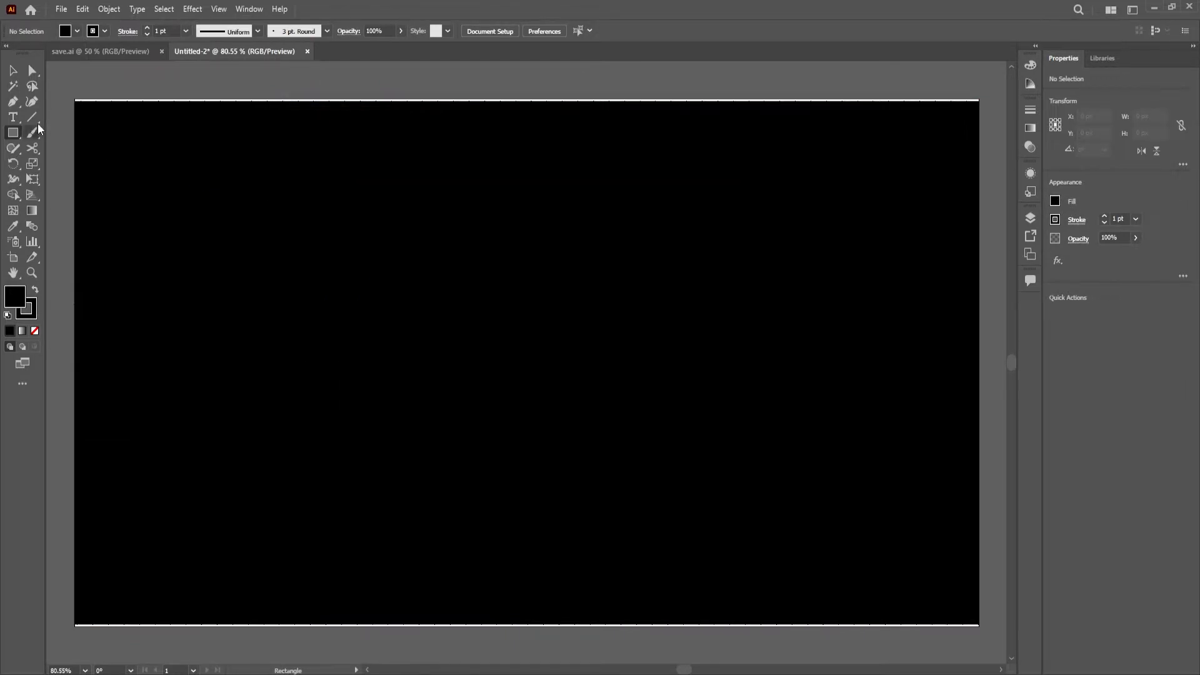
# - Select the dot spiral hidden behind the background and set its stroke colour to bright green #2FF22F
pyautogui.click(12, 70)
pyautogui.moveTo(297, 161); pyautogui.dragTo(816, 562)
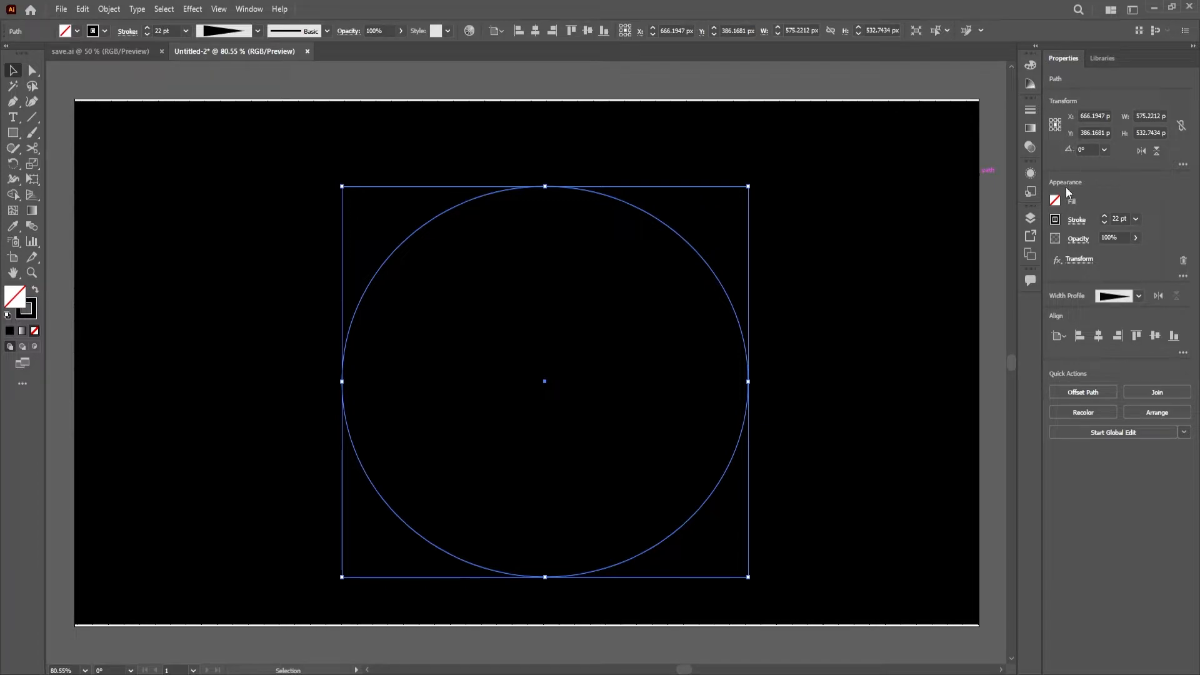
pyautogui.click(945, 244)
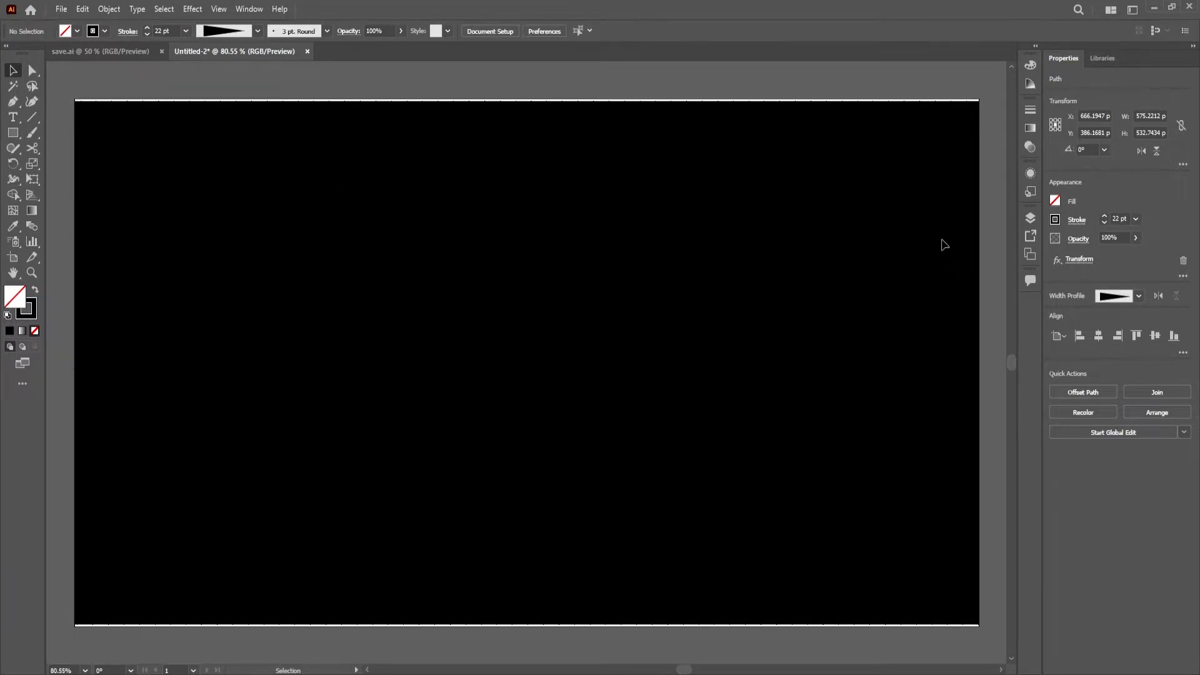
pyautogui.moveTo(295, 169); pyautogui.dragTo(752, 580)
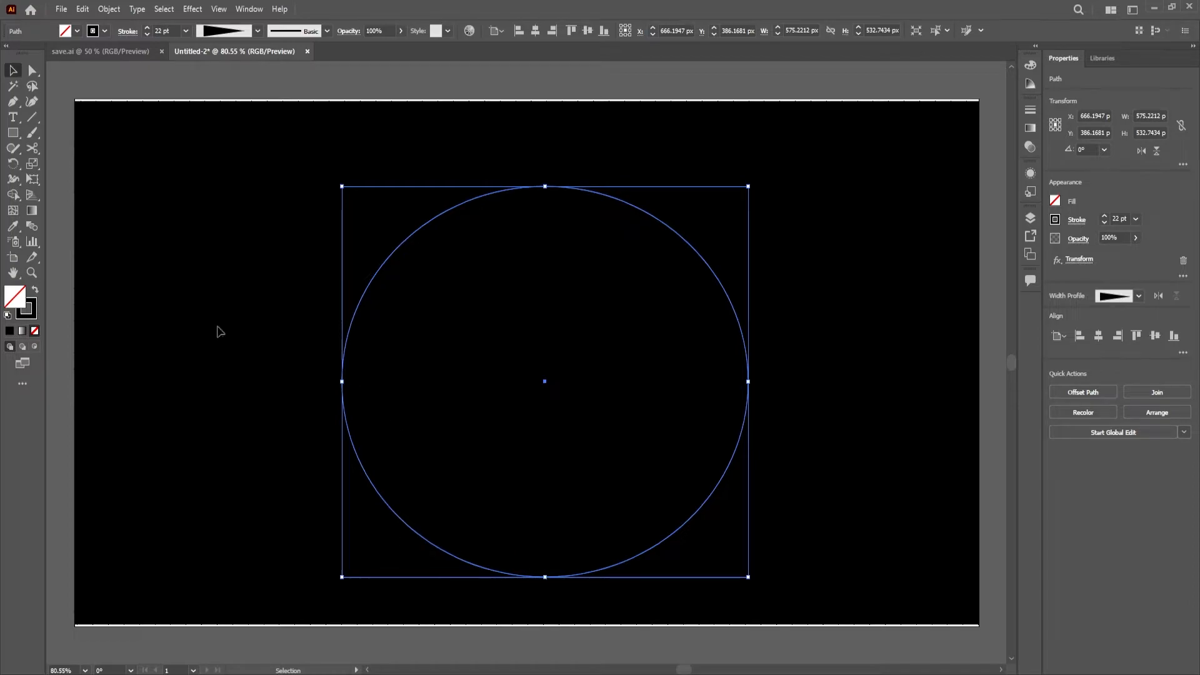
pyautogui.doubleClick(35, 314)
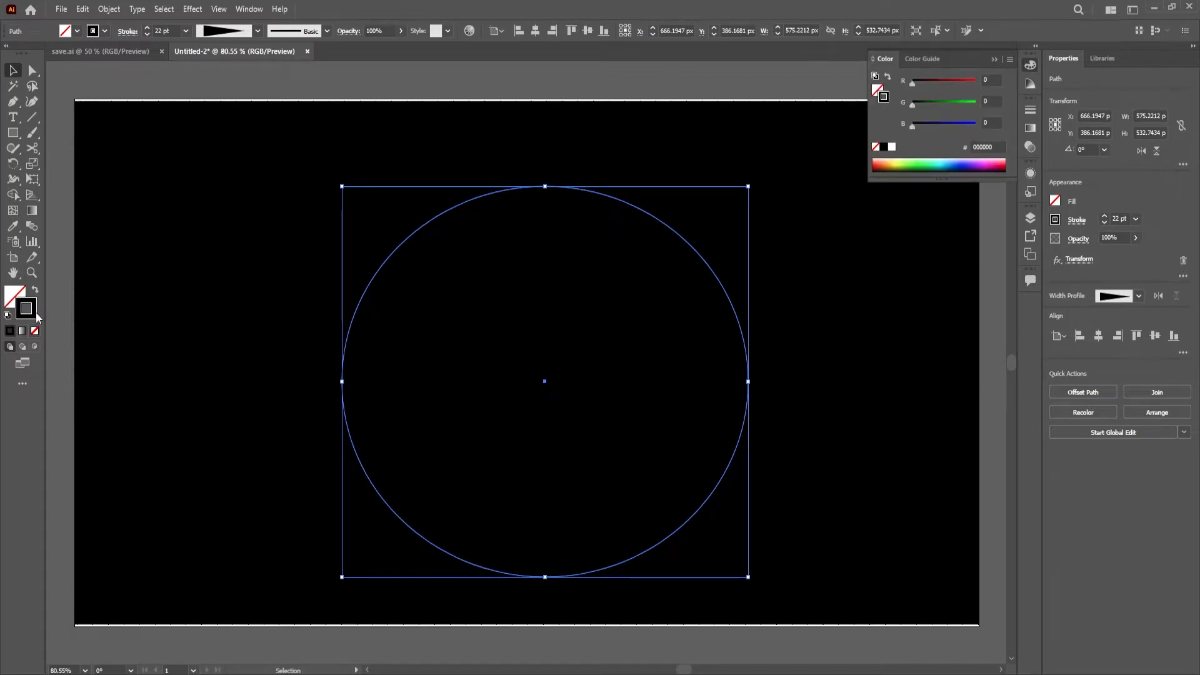
pyautogui.click(861, 312)
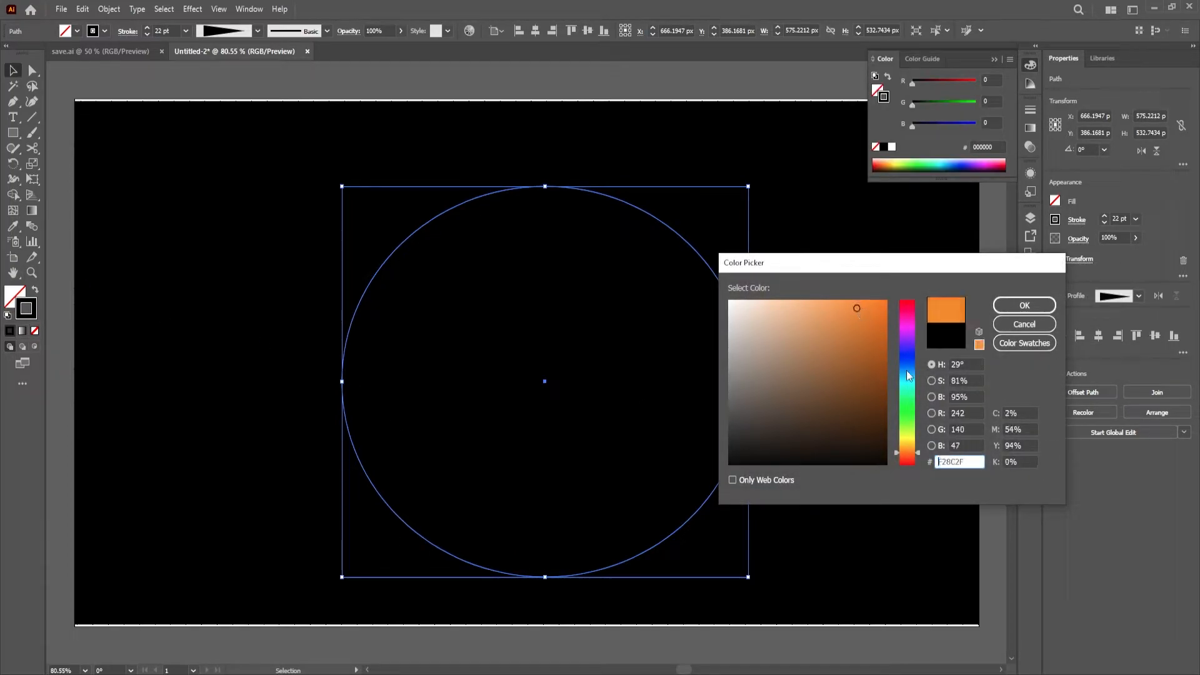
pyautogui.click(906, 410)
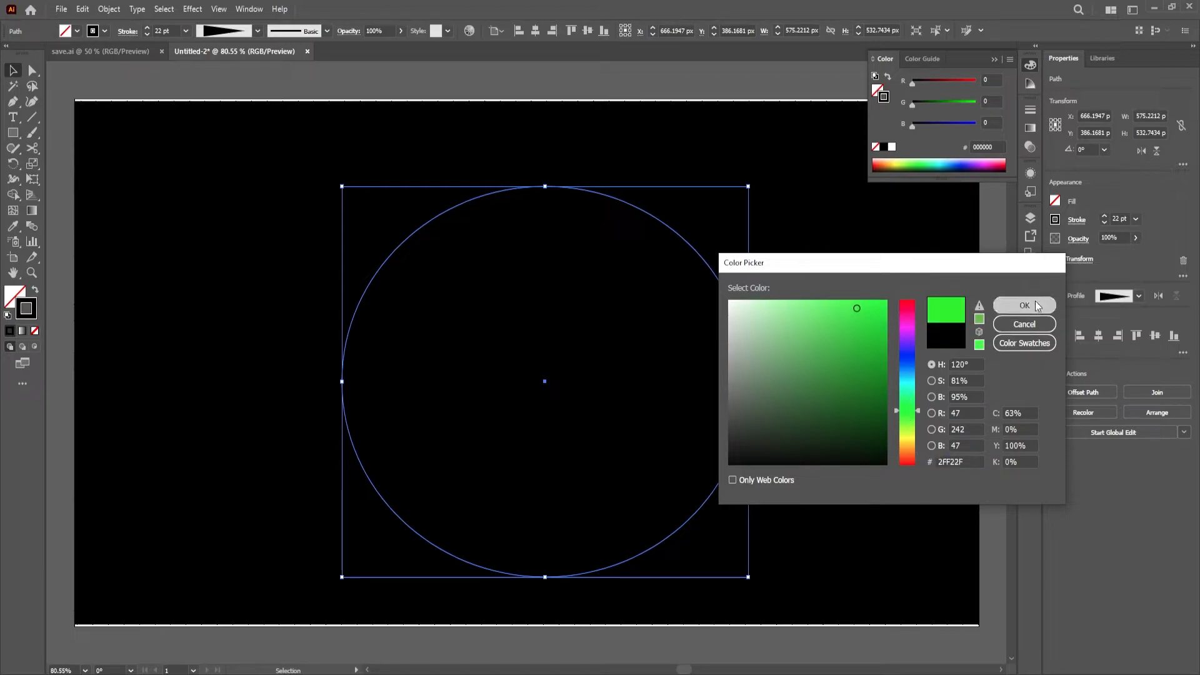
pyautogui.click(1036, 306)
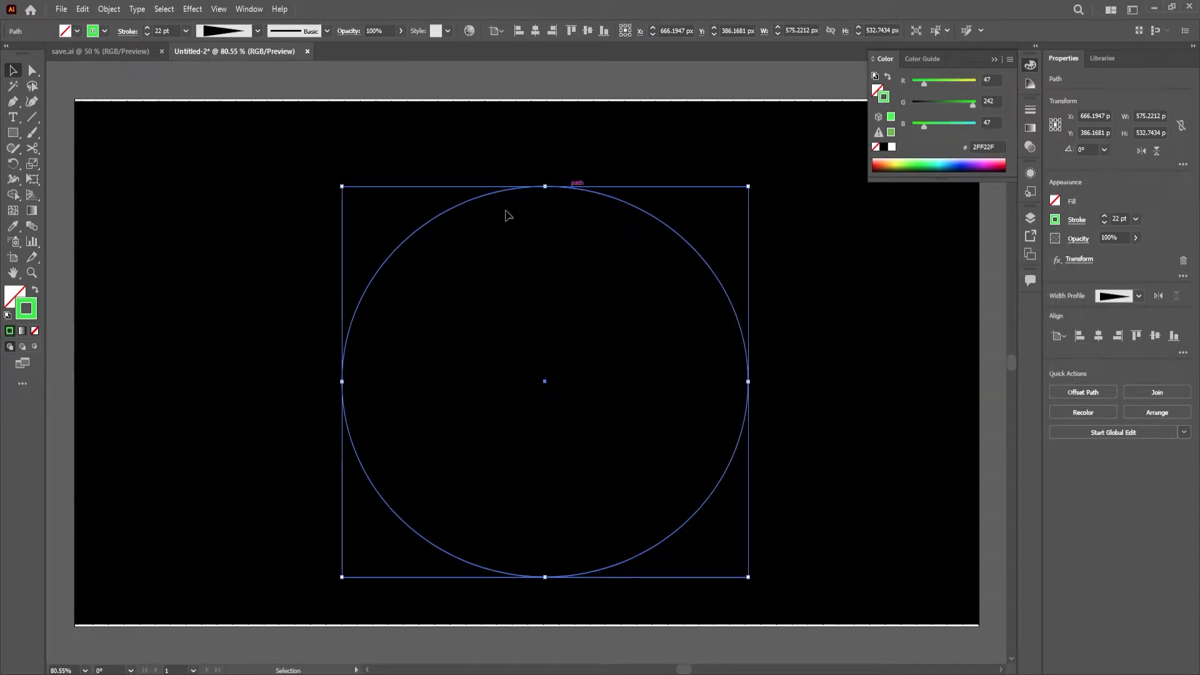
# - Deselect the spiral and move the background layer below Layer 1
pyautogui.click(996, 279)
pyautogui.click(1030, 218)
pyautogui.moveTo(960, 234); pyautogui.dragTo(963, 257)
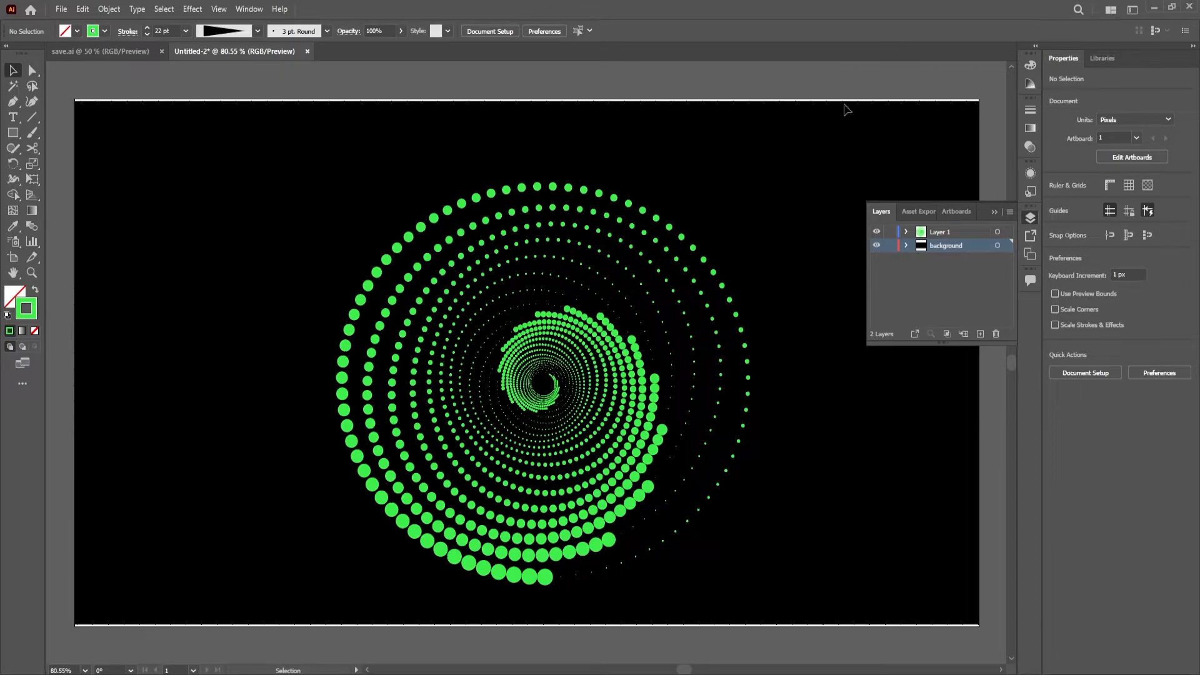
pyautogui.click(1030, 217)
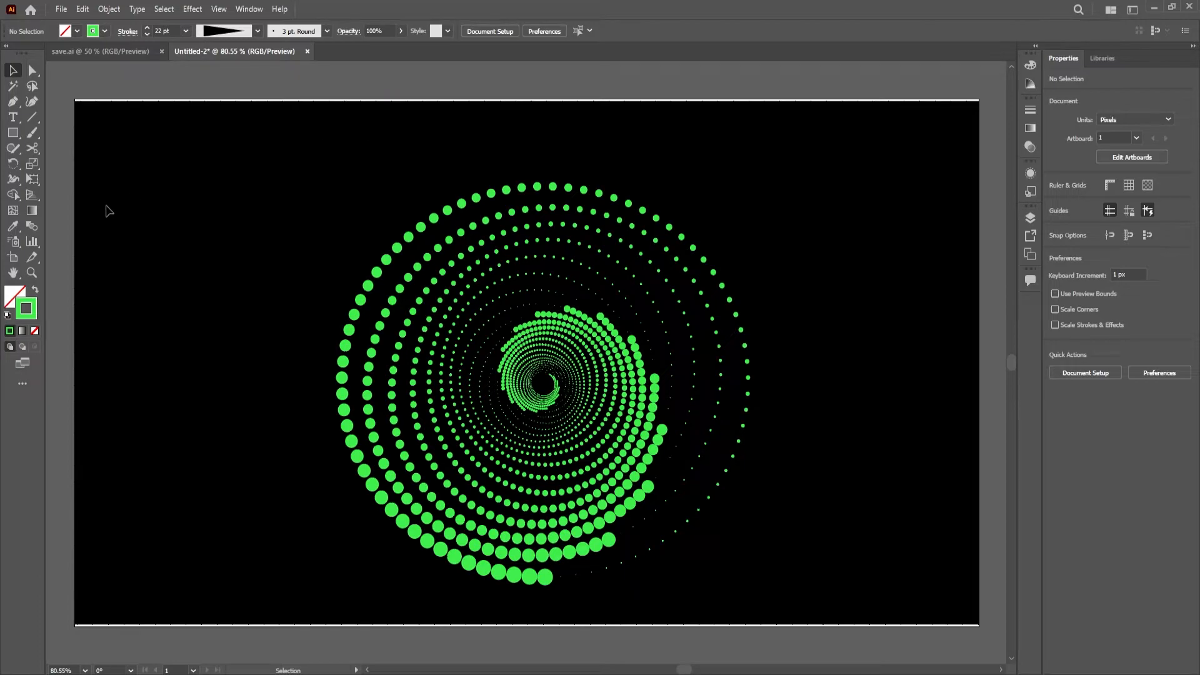
# - Copy the green dot spiral, paste it in front and scale the copy about its centre to about 450 × 417 px
pyautogui.moveTo(369, 183); pyautogui.dragTo(741, 603)
pyautogui.click(110, 9)
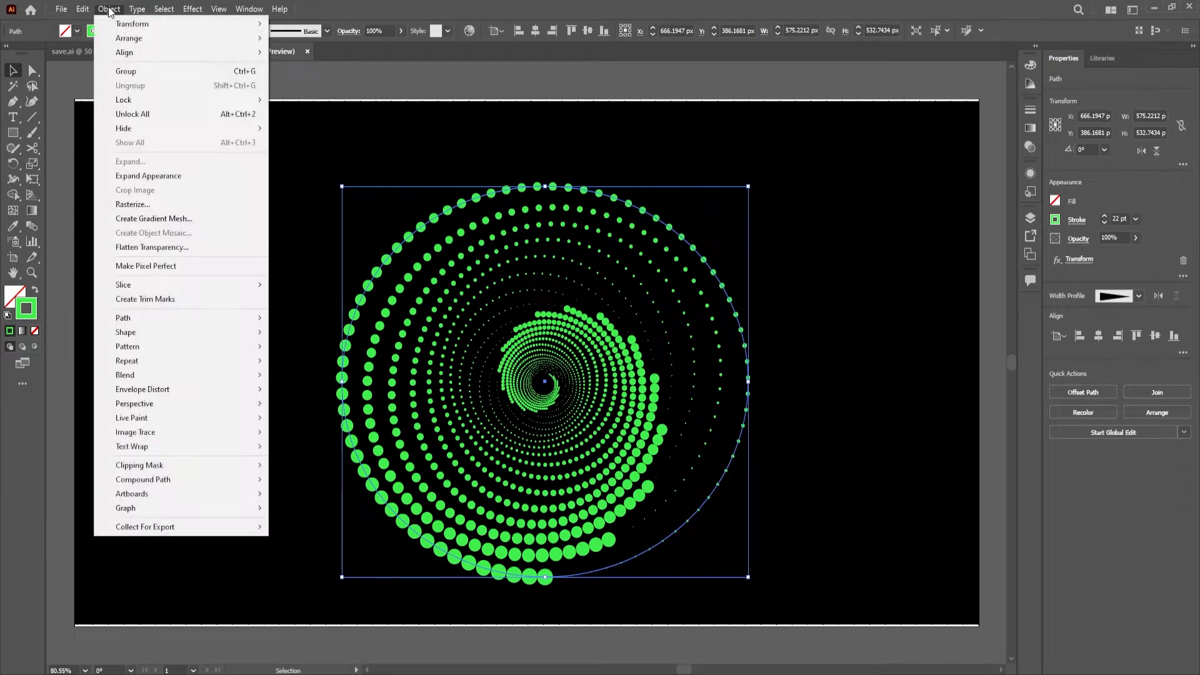
pyautogui.click(83, 11)
pyautogui.click(83, 11)
pyautogui.click(111, 72)
pyautogui.click(83, 9)
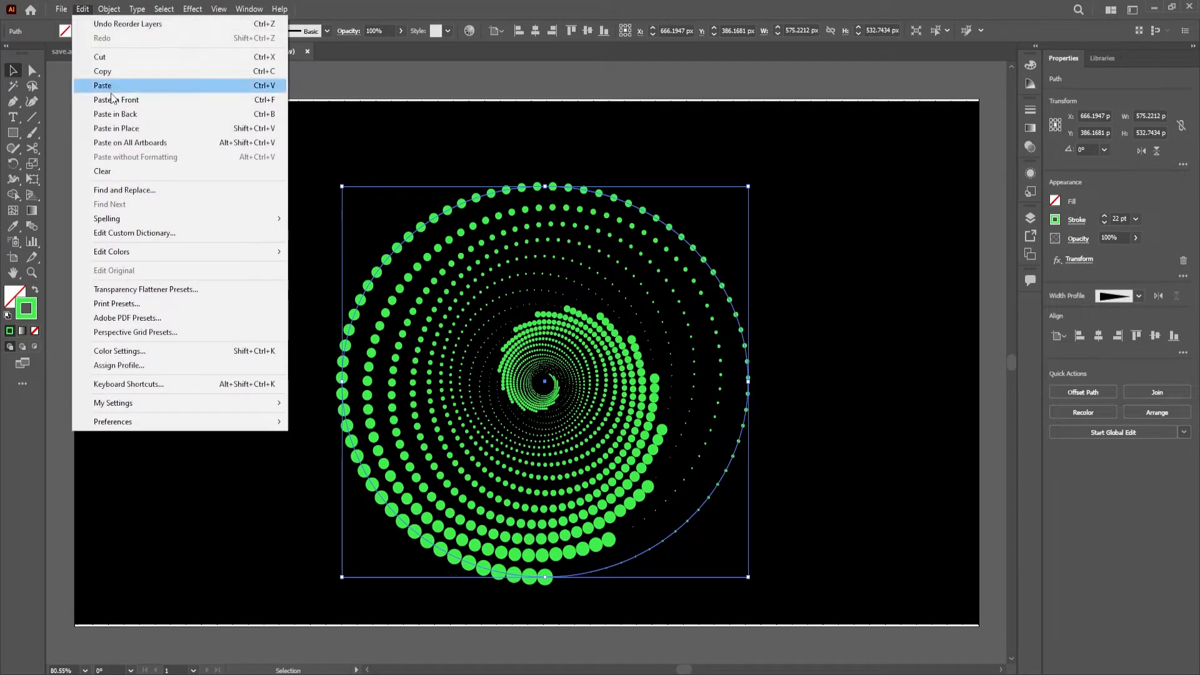
pyautogui.click(112, 97)
pyautogui.moveTo(537, 186); pyautogui.dragTo(587, 228)
# - Send the smaller spiral copy to the back and reduce its opacity to 25%
pyautogui.rightClick(653, 310)
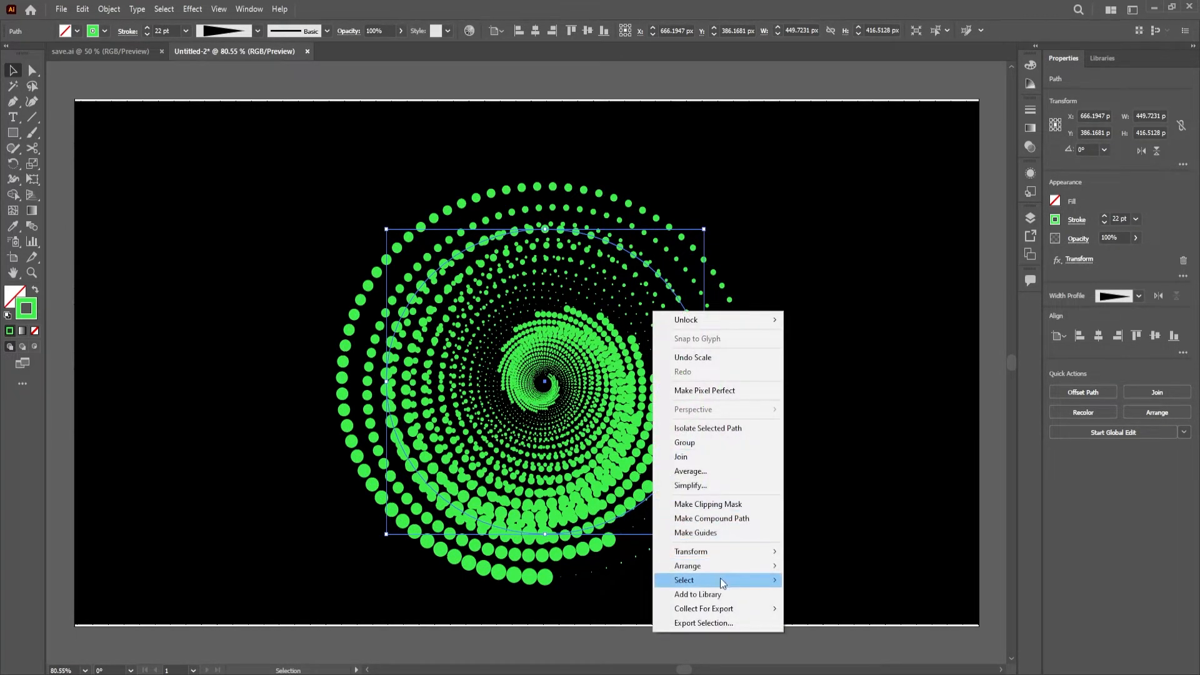
pyautogui.moveTo(717, 568)
pyautogui.click(824, 609)
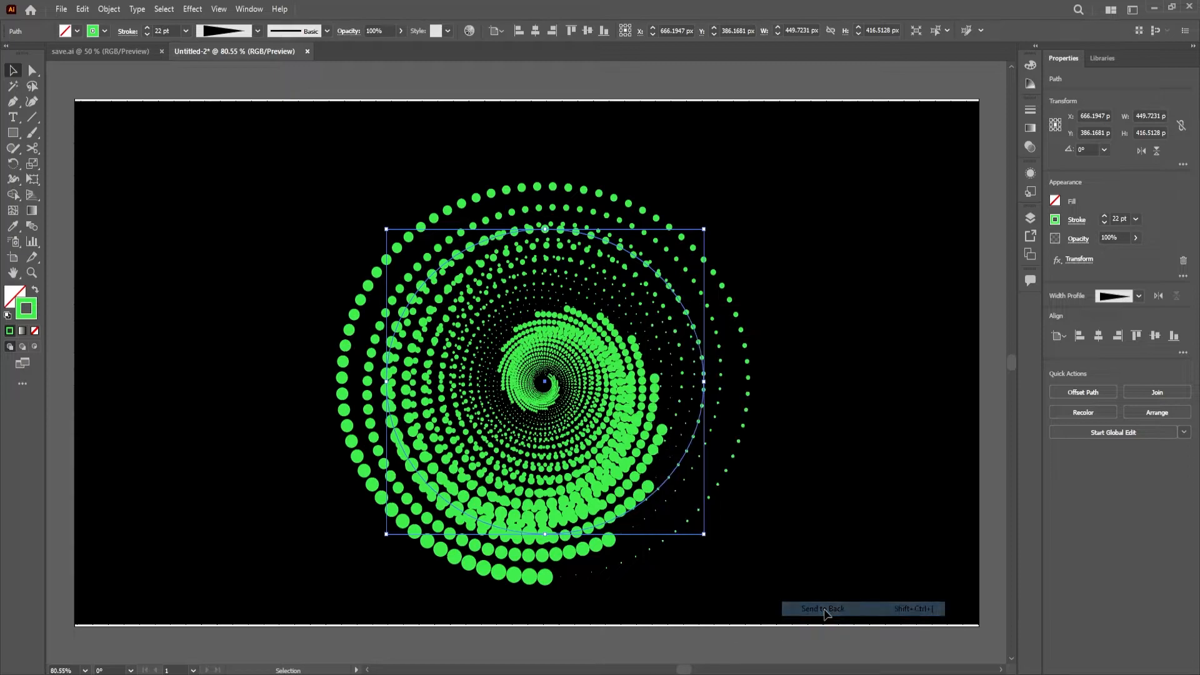
pyautogui.click(1137, 237)
pyautogui.moveTo(1118, 256); pyautogui.dragTo(1093, 260)
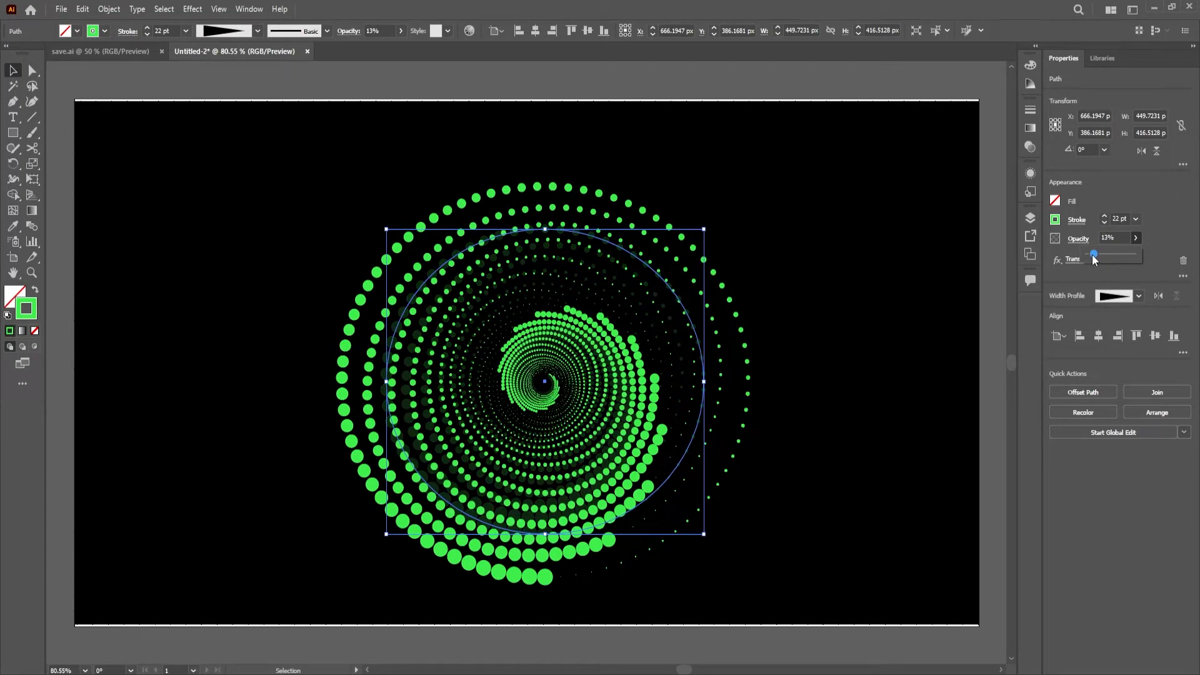
pyautogui.moveTo(1093, 259); pyautogui.dragTo(1100, 261)
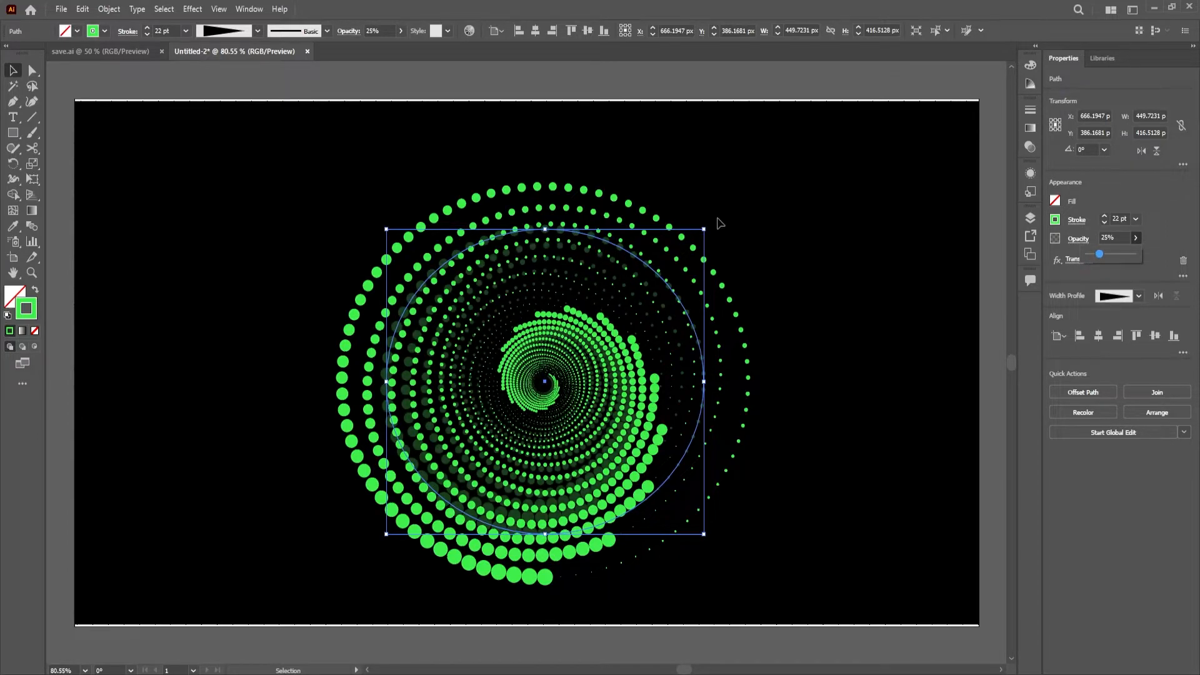
# - Rotate the faint spiral copy to about 273°, enlarge it about its centre and adjust its angle slightly
pyautogui.moveTo(714, 223); pyautogui.dragTo(688, 514)
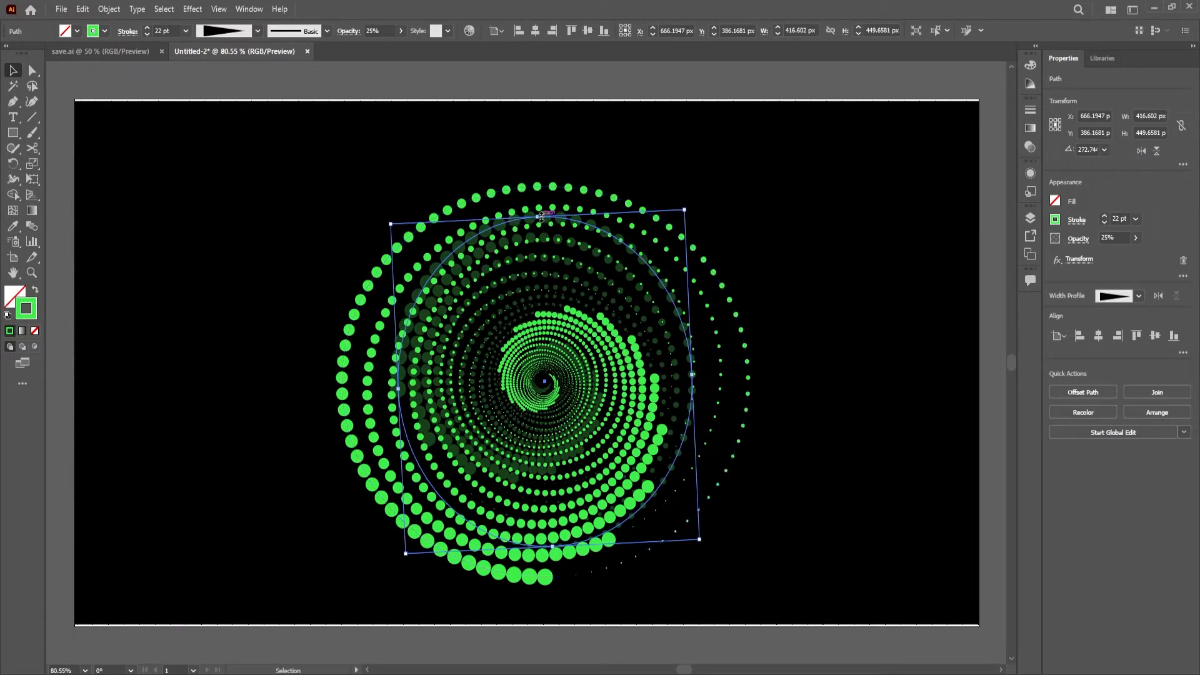
pyautogui.moveTo(538, 217); pyautogui.dragTo(537, 187)
pyautogui.moveTo(708, 179); pyautogui.dragTo(712, 217)
pyautogui.click(763, 268)
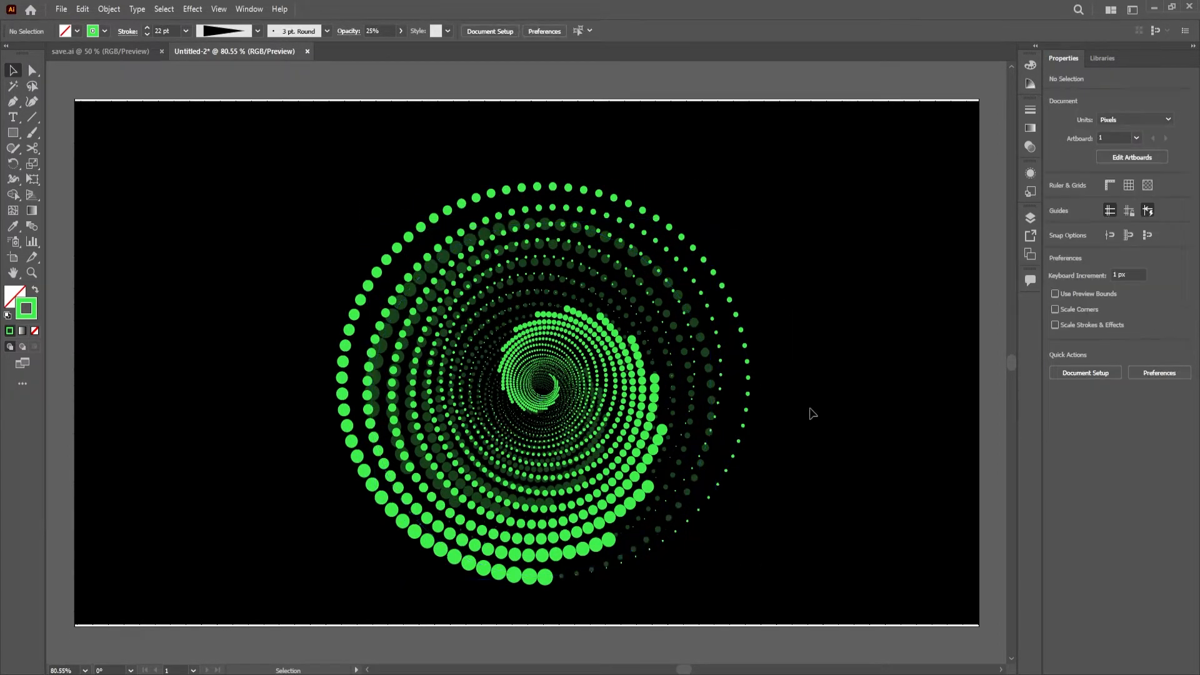
# - Unlock the background rectangle and extend its upper and lower edges past the artboard to a height of about 726 px
pyautogui.scroll(-2, 812, 367)
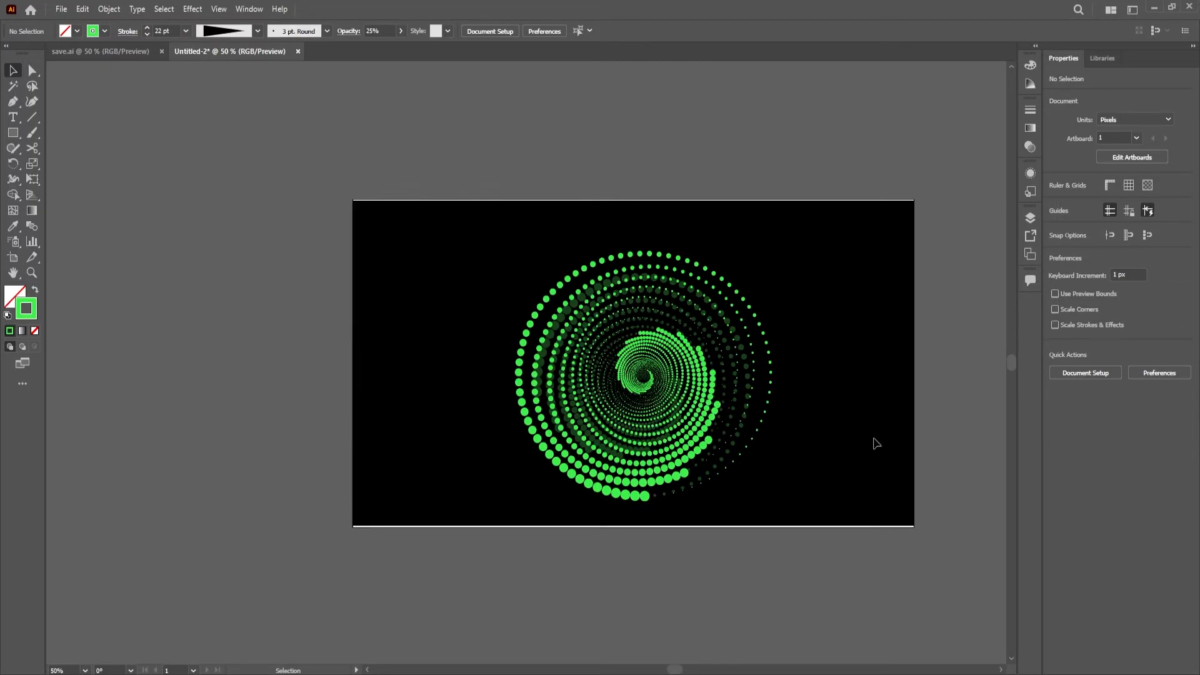
pyautogui.scroll(2, 873, 437)
pyautogui.scroll(-1, 625, 281)
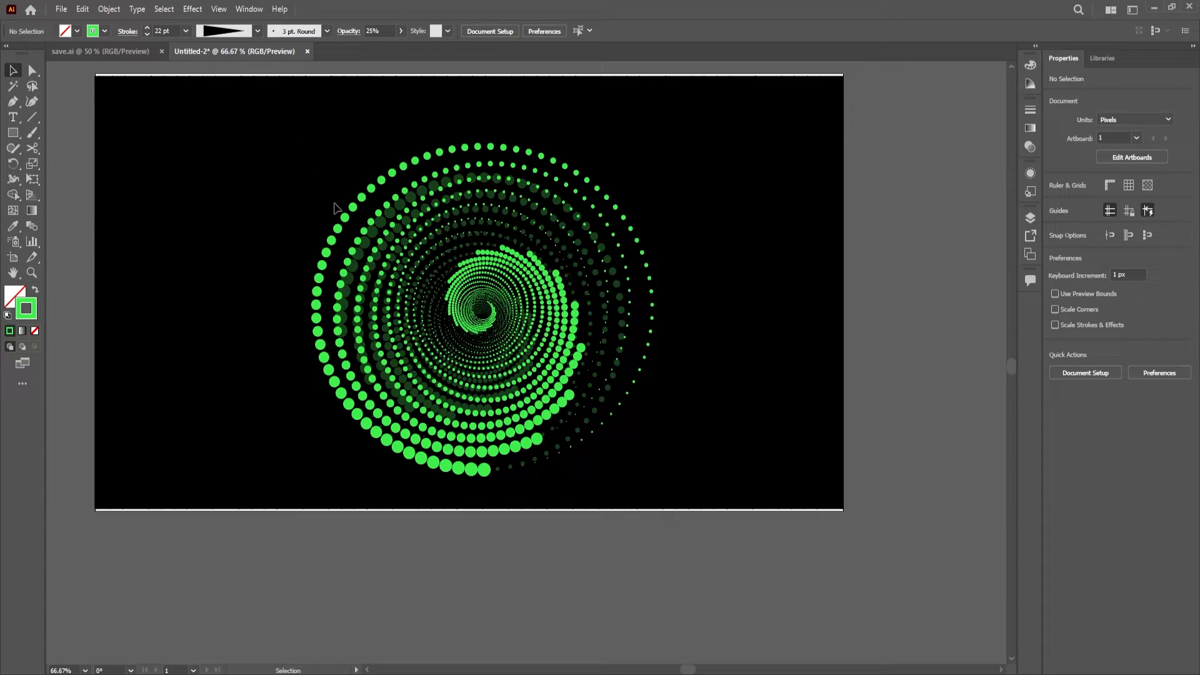
pyautogui.scroll(2, 334, 200)
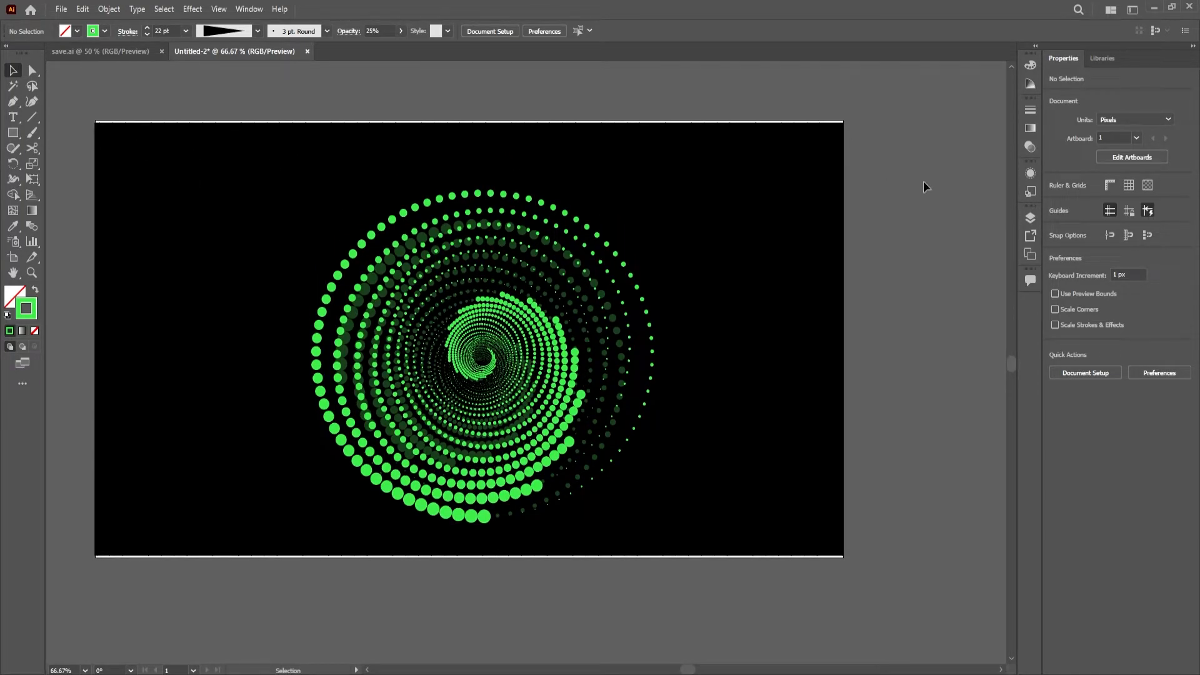
pyautogui.click(1029, 218)
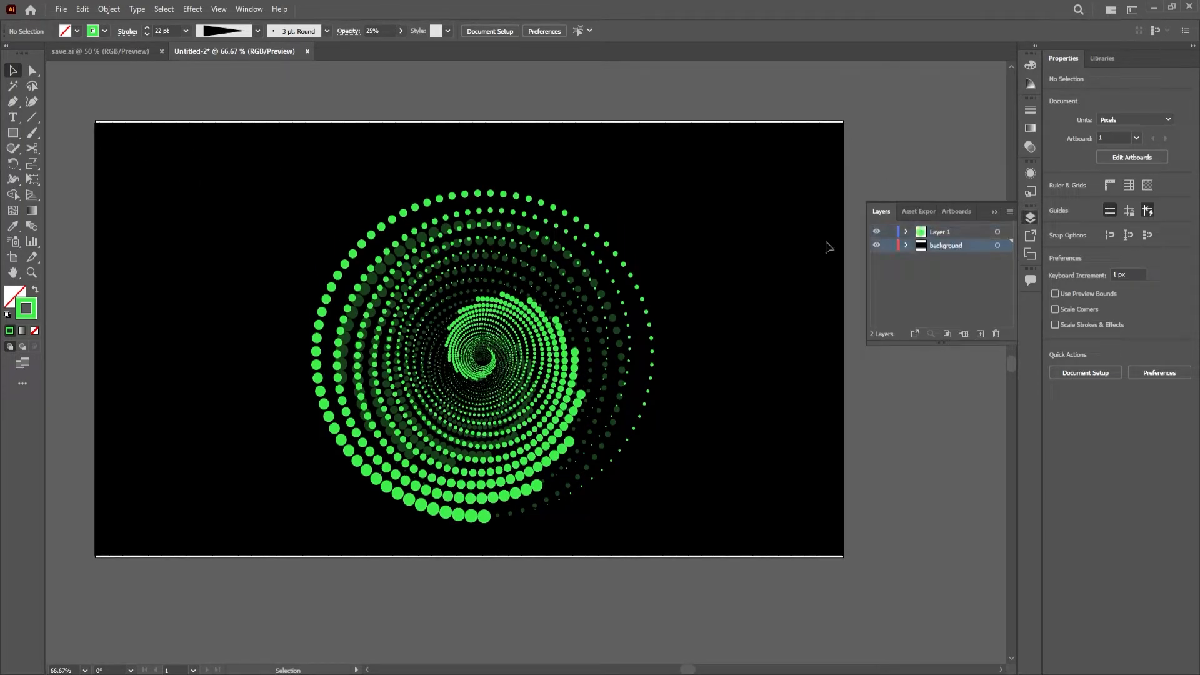
pyautogui.click(118, 10)
pyautogui.click(139, 115)
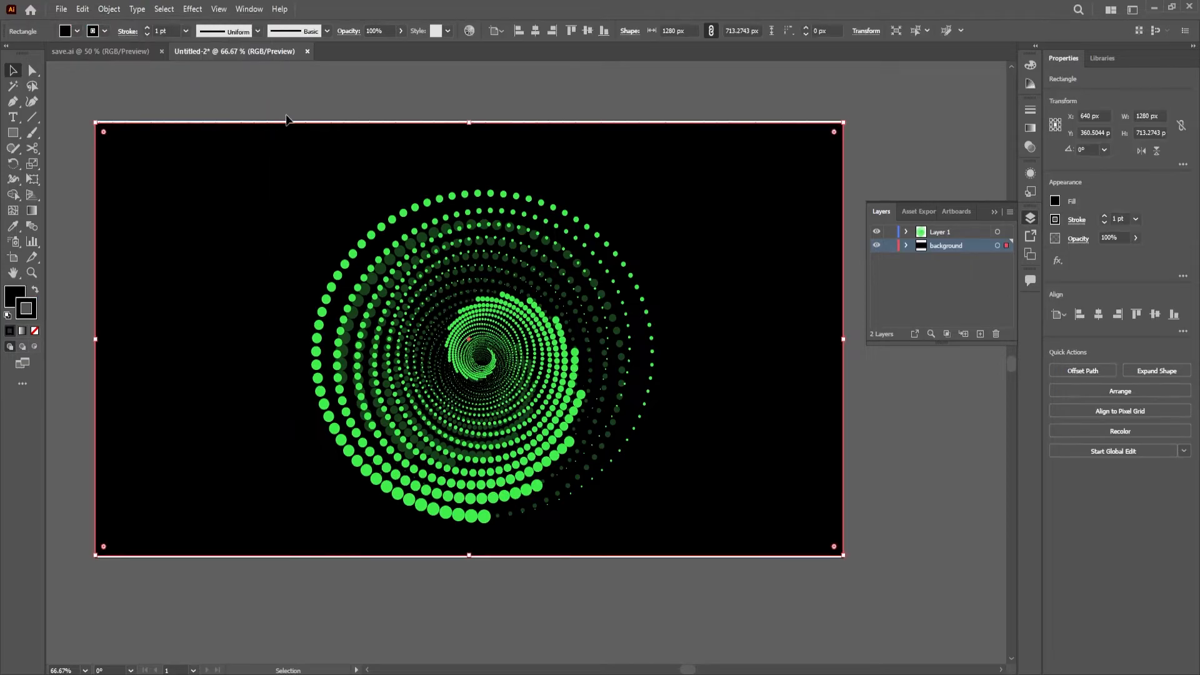
pyautogui.moveTo(468, 124); pyautogui.dragTo(469, 119)
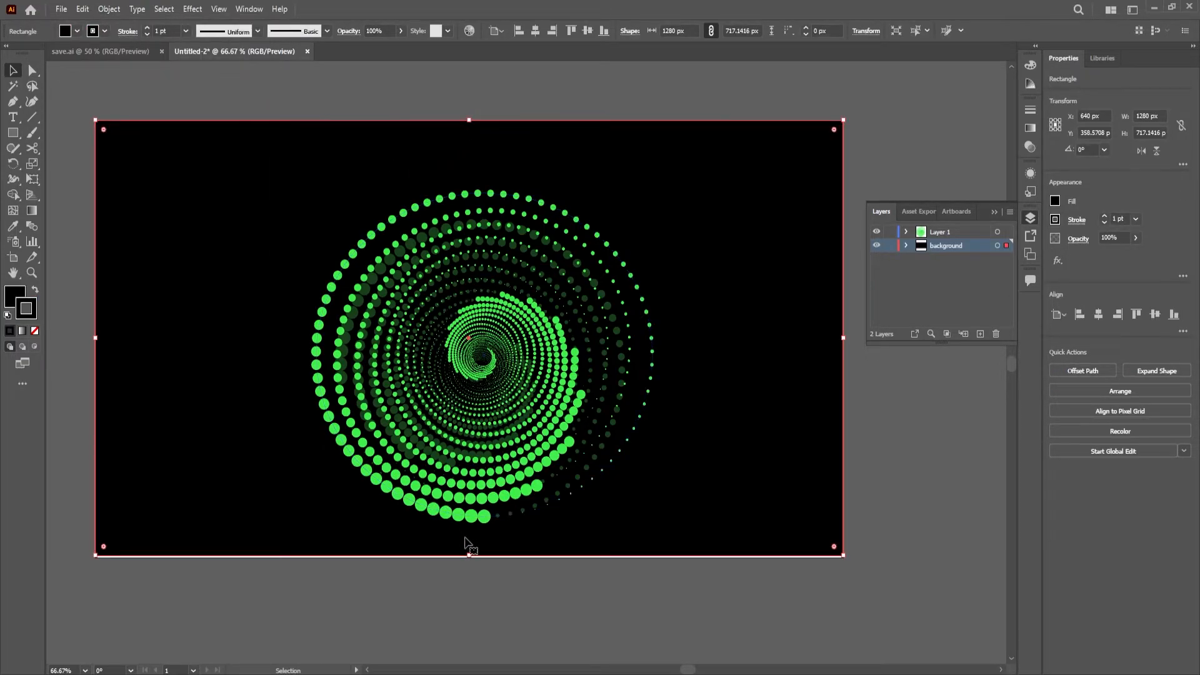
pyautogui.moveTo(468, 557); pyautogui.dragTo(469, 562)
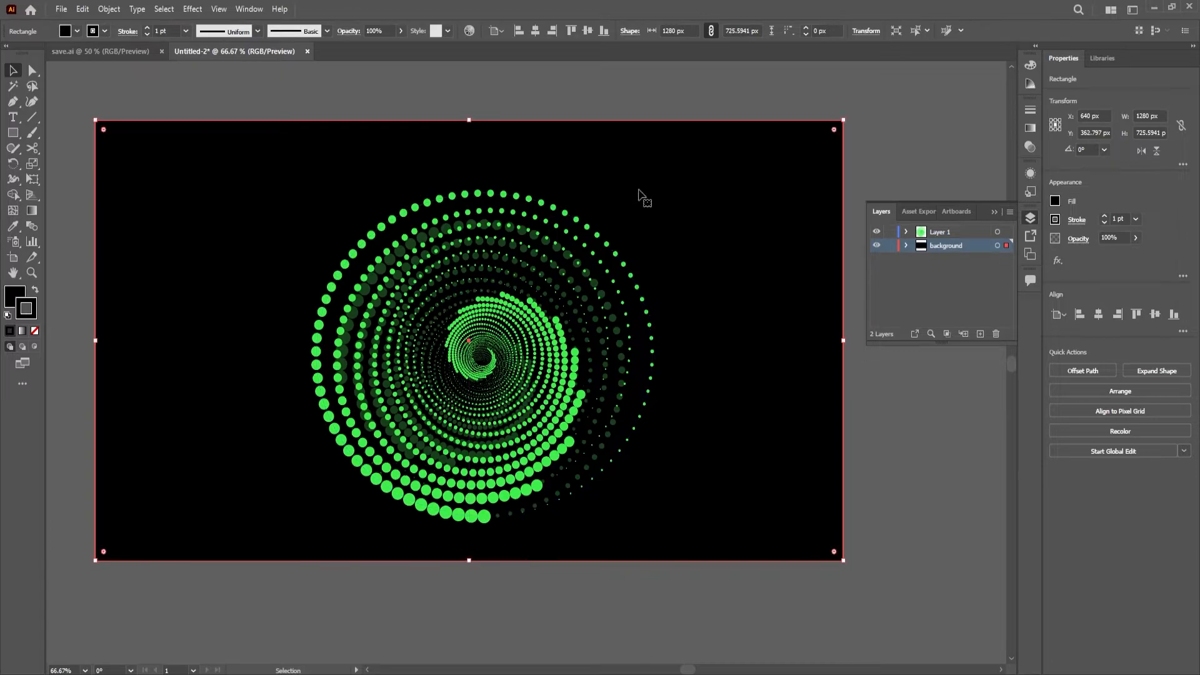
pyautogui.click(88, 85)
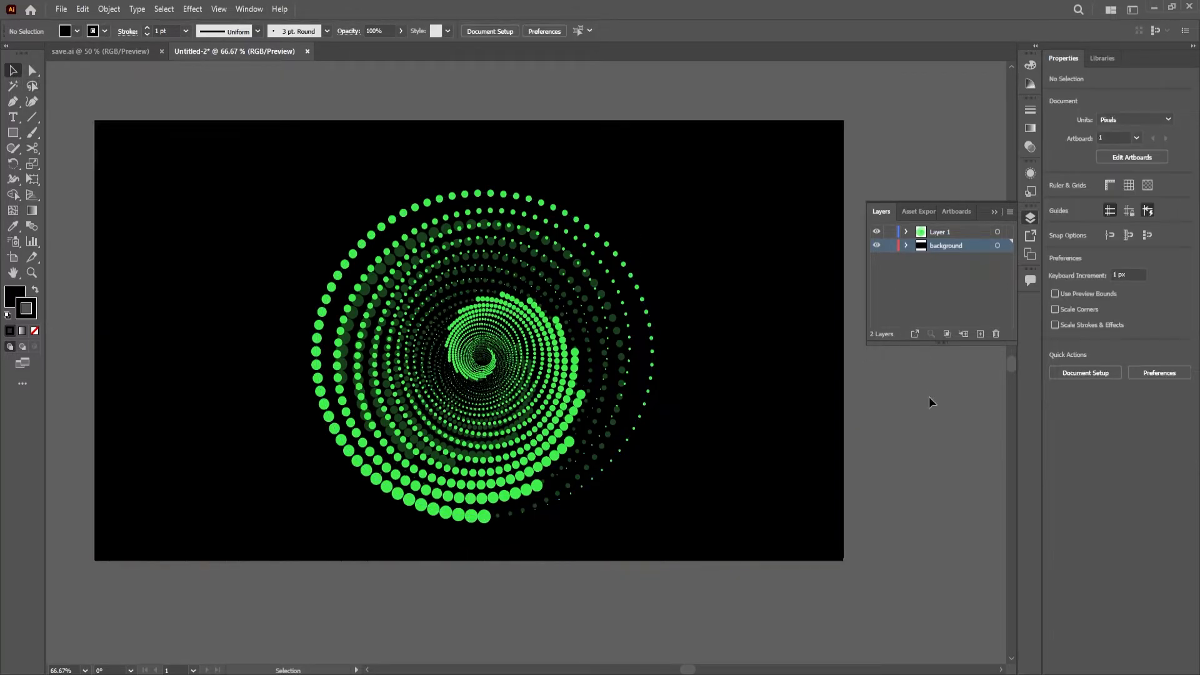
# - Apply a white-to-black linear gradient to the background rectangle's stroke
pyautogui.click(557, 178)
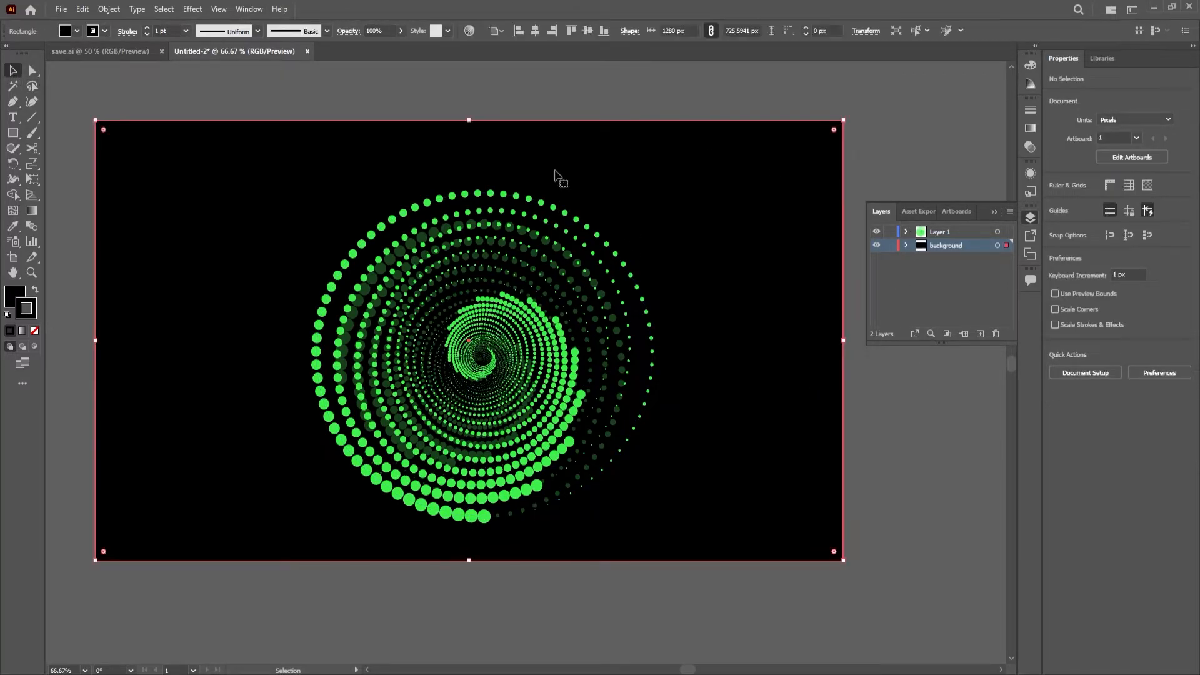
pyautogui.click(1032, 129)
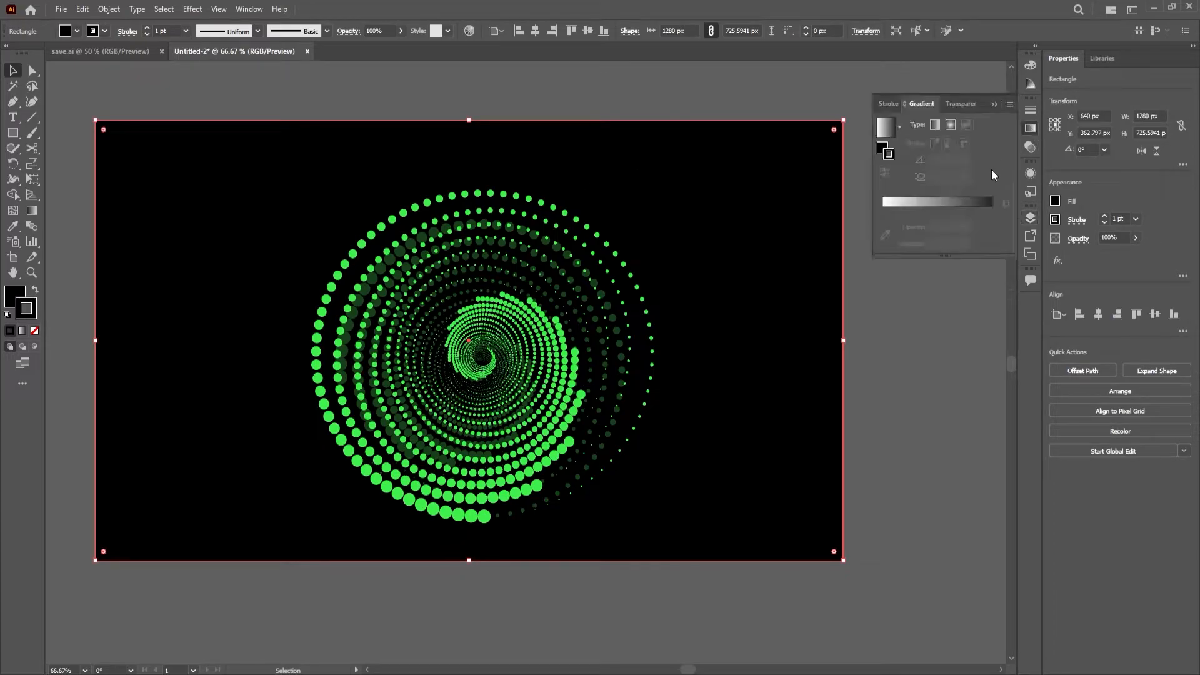
pyautogui.click(947, 202)
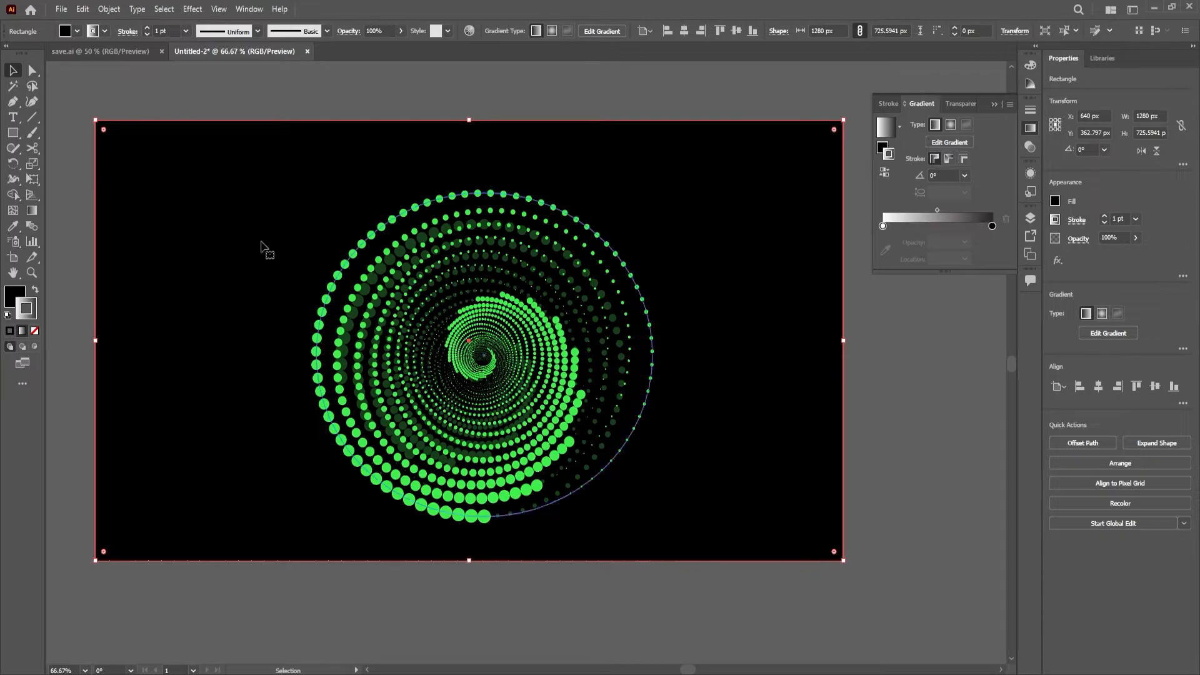
# - Swap the background rectangle's fill and stroke, and give the stroke a gradient with a black starting stop and a white stop at about 45%
pyautogui.click(35, 291)
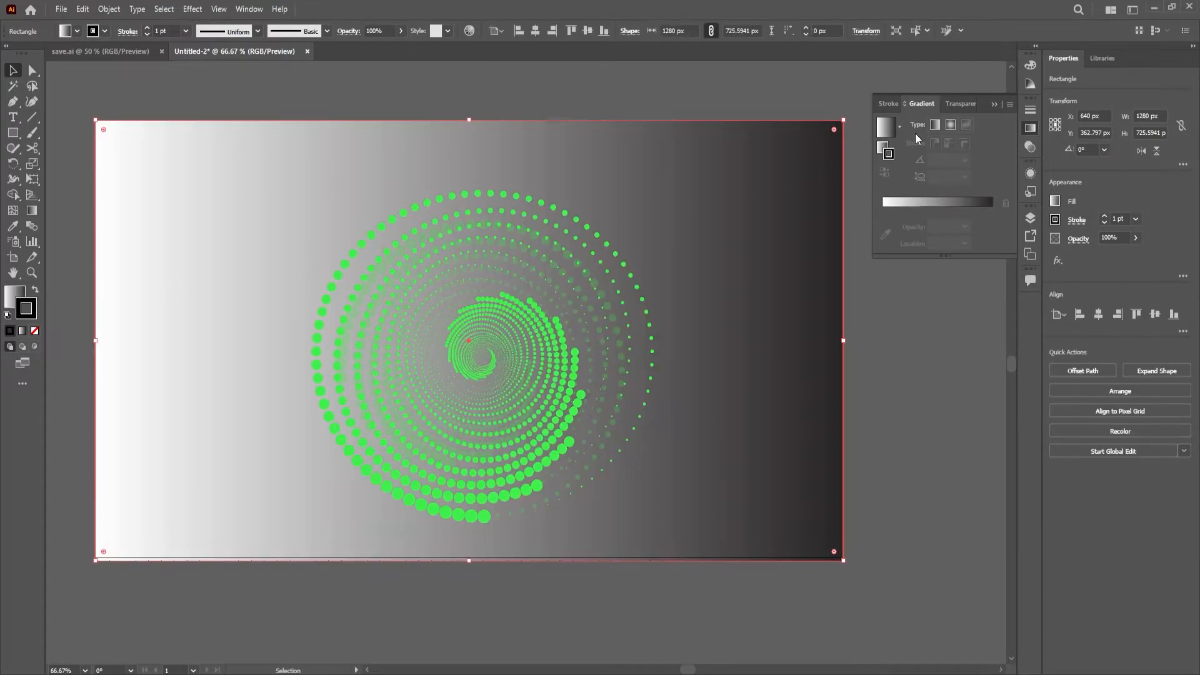
pyautogui.click(929, 202)
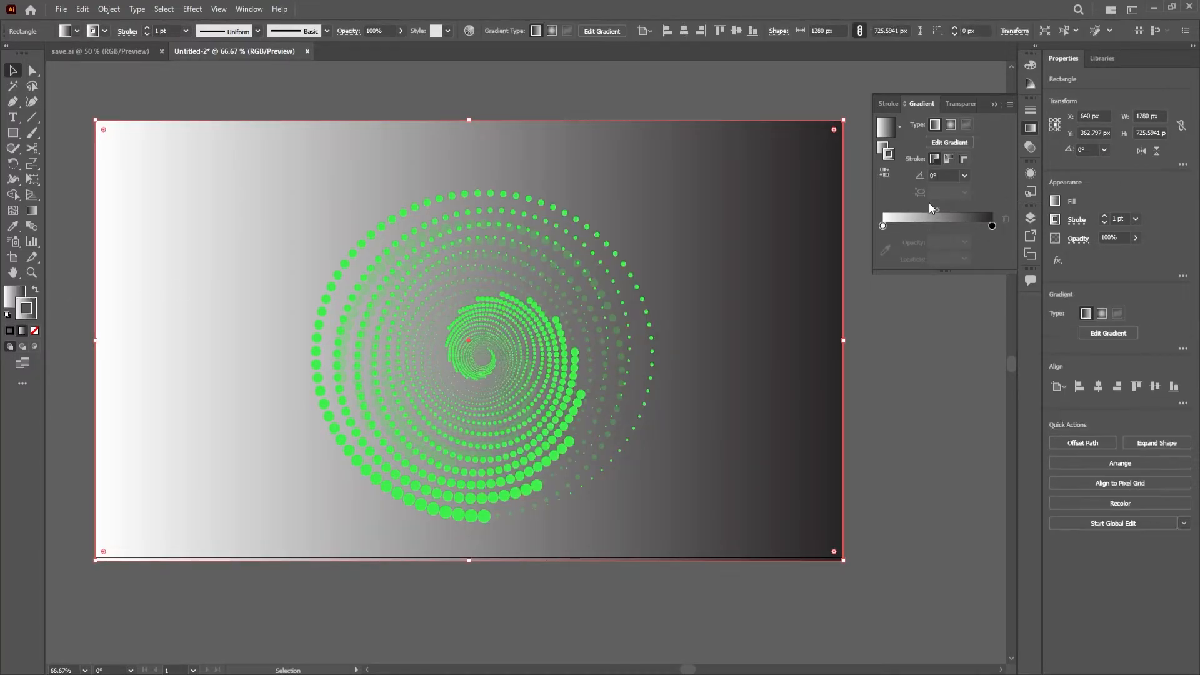
pyautogui.doubleClick(886, 225)
pyautogui.click(861, 299)
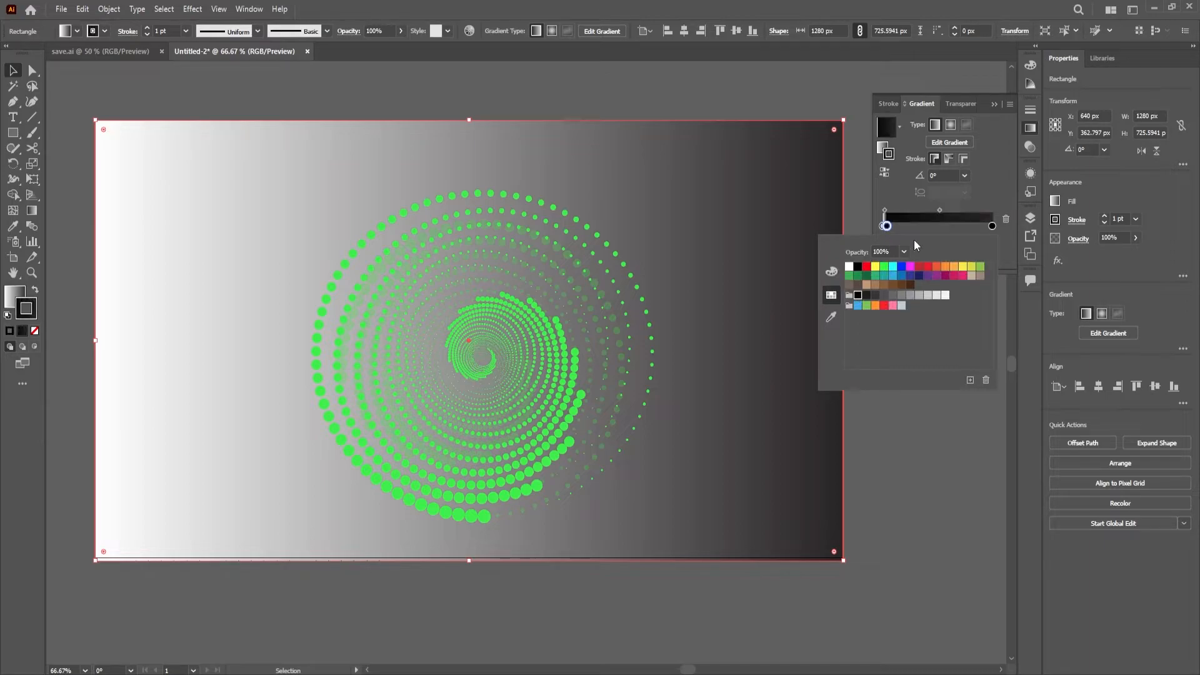
pyautogui.moveTo(887, 227); pyautogui.dragTo(933, 226)
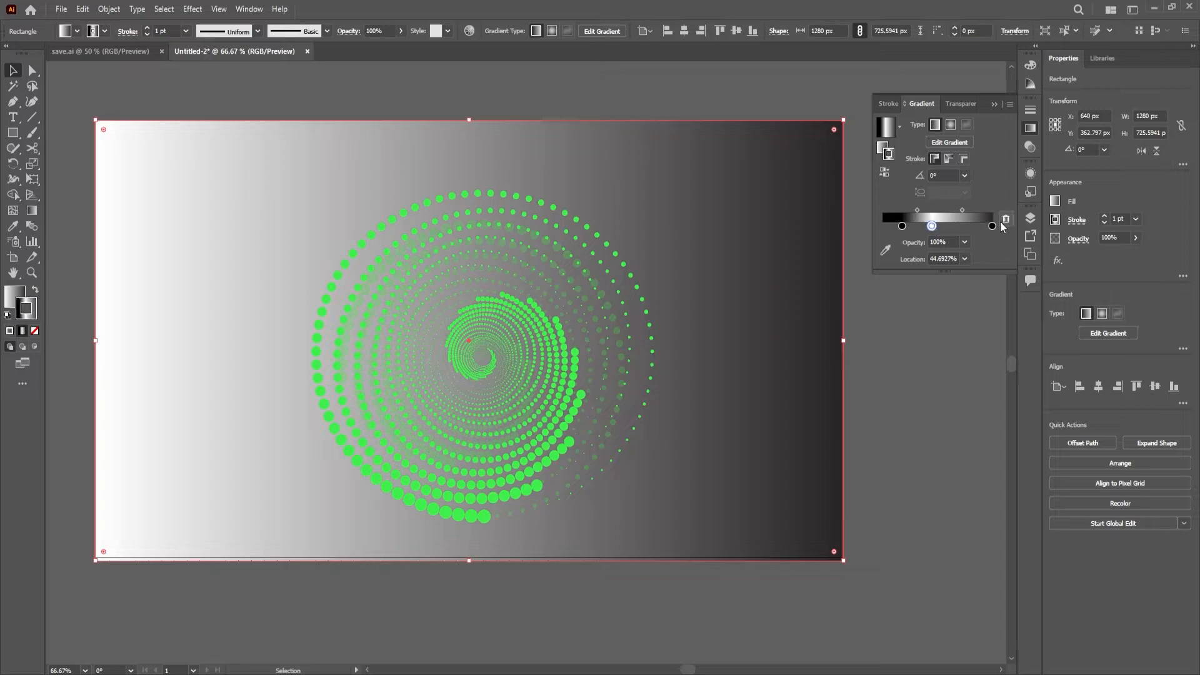
# - Recolour the stroke gradient's white middle stop dark grey and move it to about 53%
pyautogui.doubleClick(933, 228)
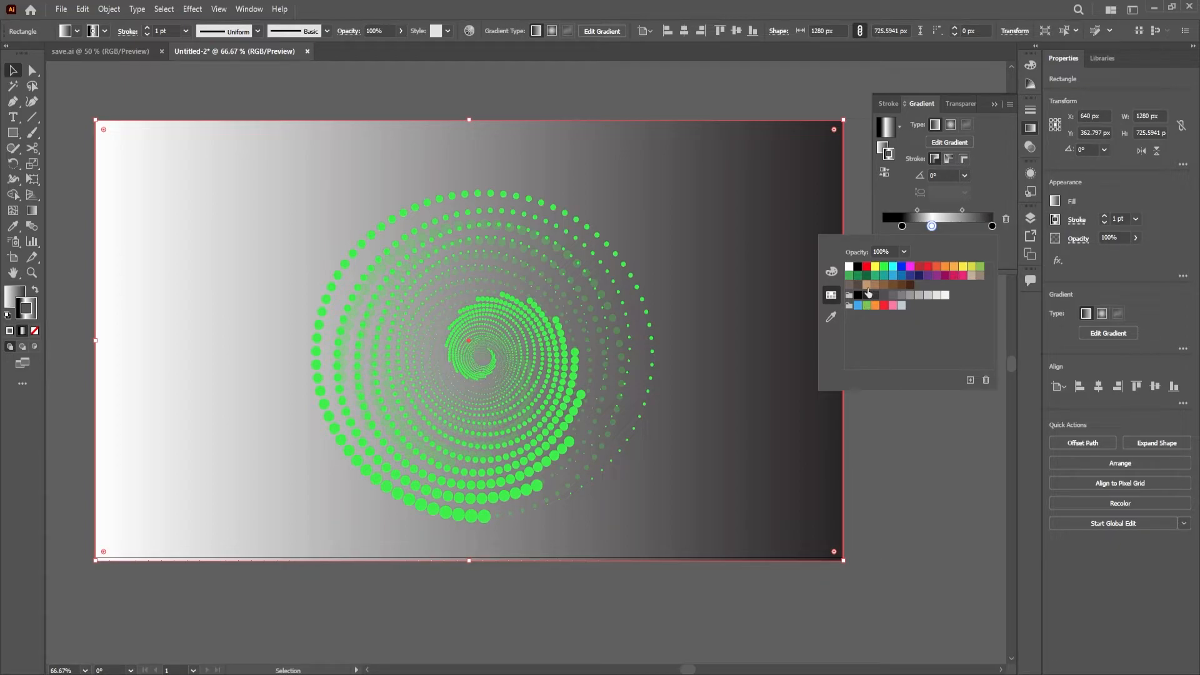
pyautogui.click(883, 296)
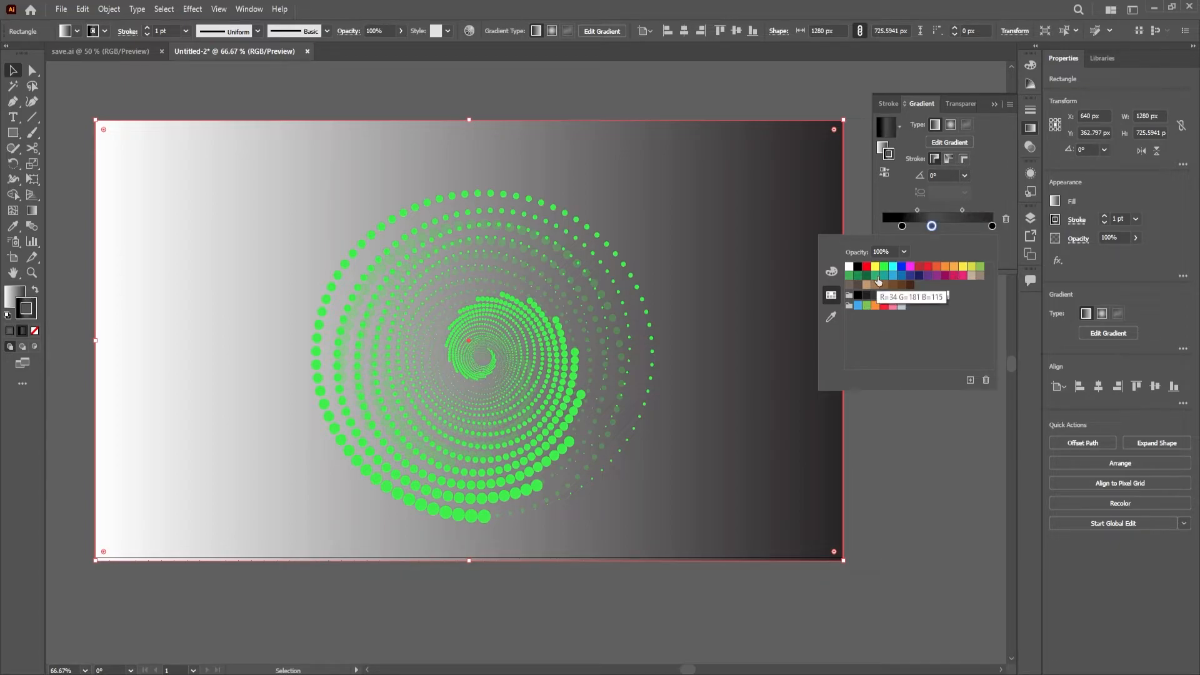
pyautogui.click(933, 228)
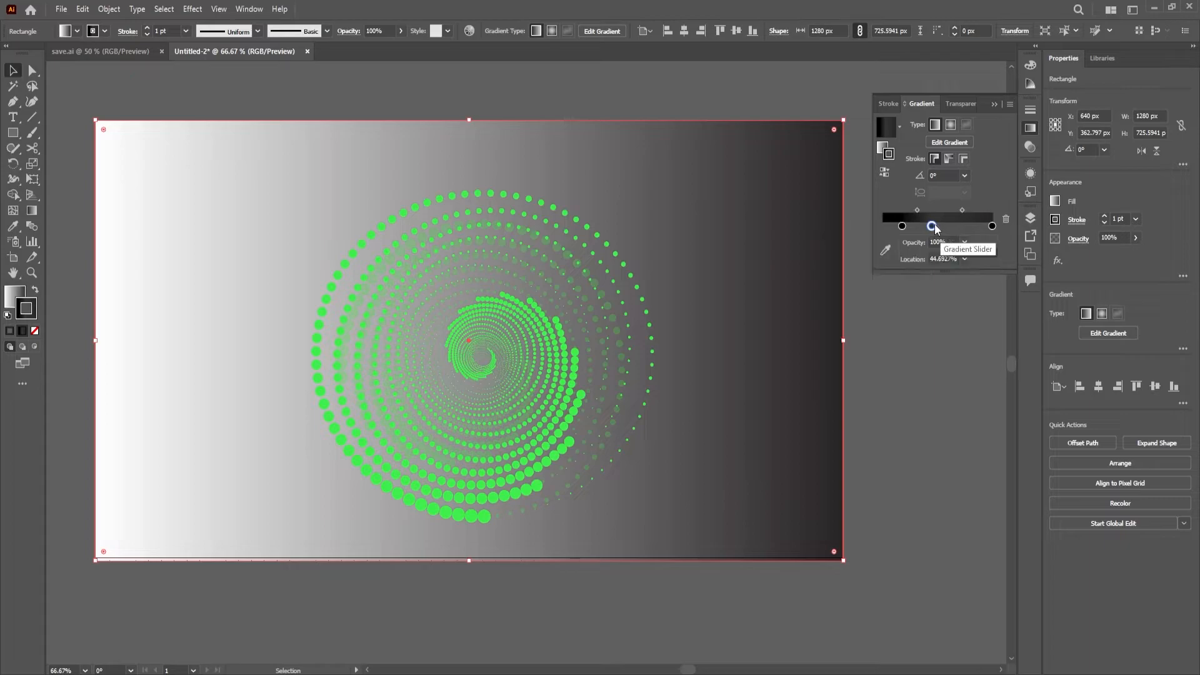
pyautogui.moveTo(932, 227); pyautogui.dragTo(942, 227)
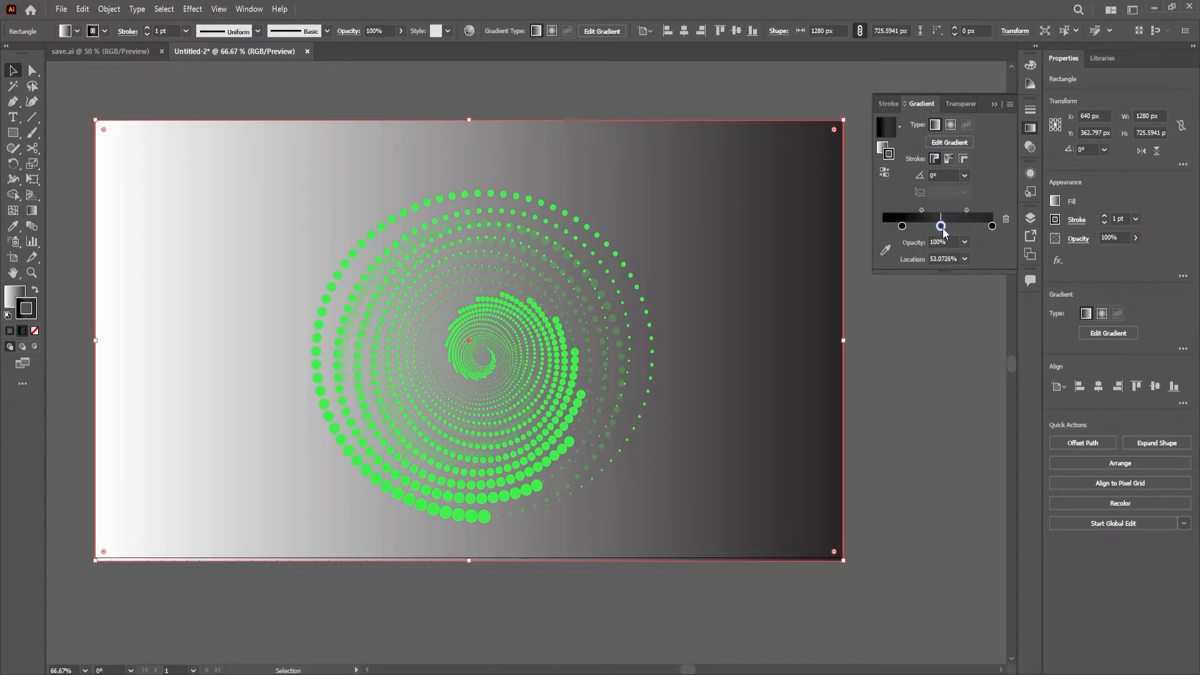
# - Set the first and last stops of the stroke gradient to black
pyautogui.doubleClick(993, 227)
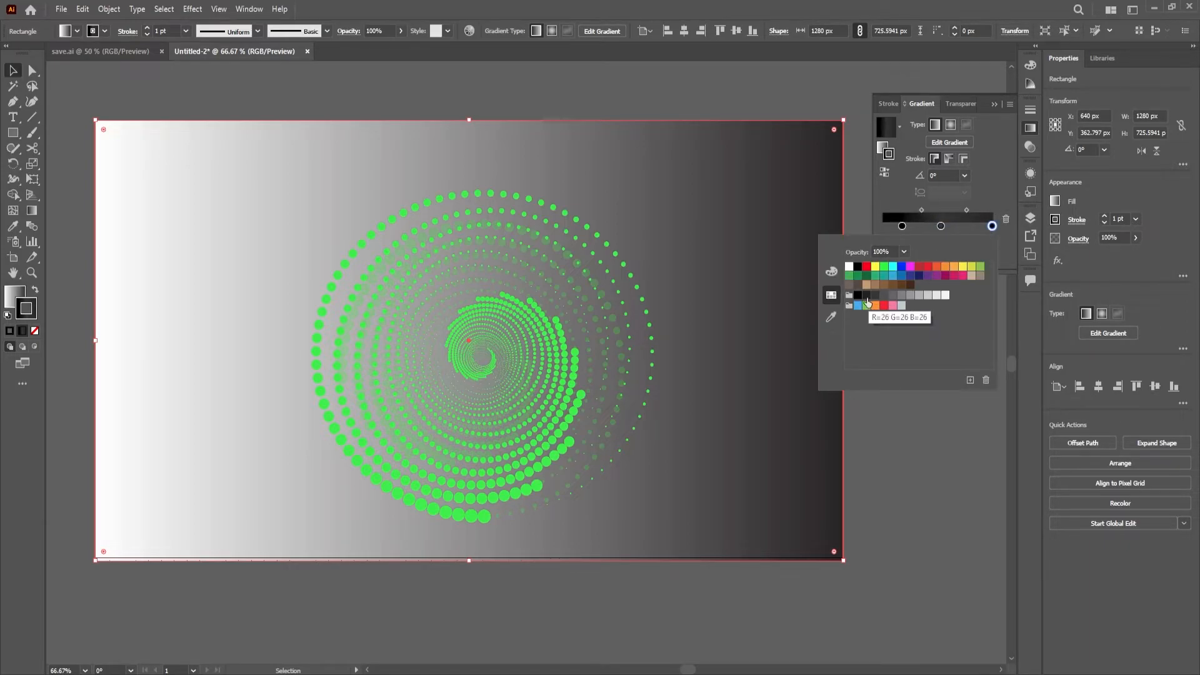
pyautogui.click(858, 295)
pyautogui.click(901, 227)
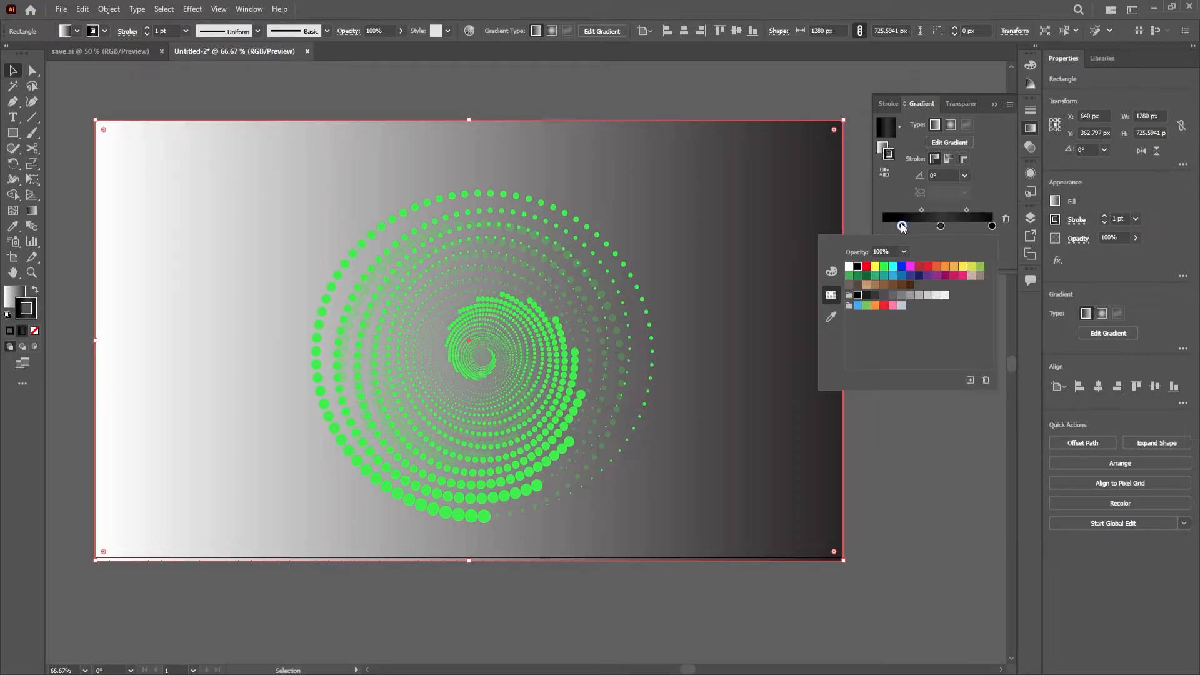
pyautogui.click(858, 296)
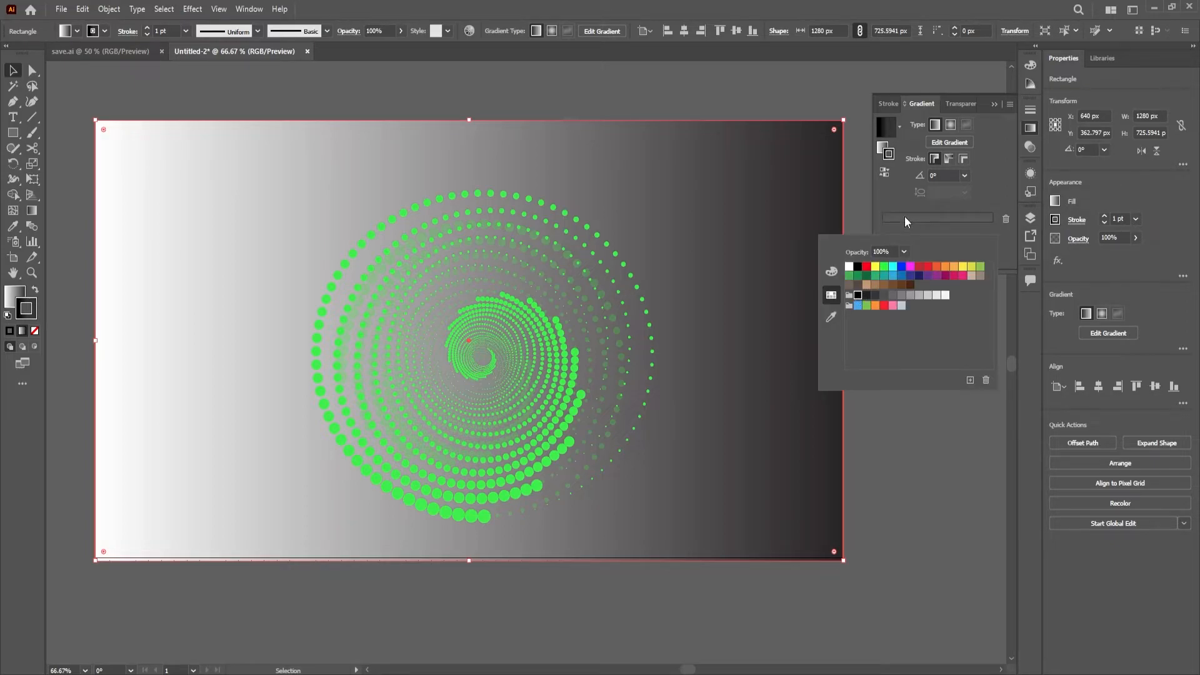
# - Remove the extra stop from the stroke gradient and reposition its outer black stops towards the ends of the ramp
pyautogui.click(925, 226)
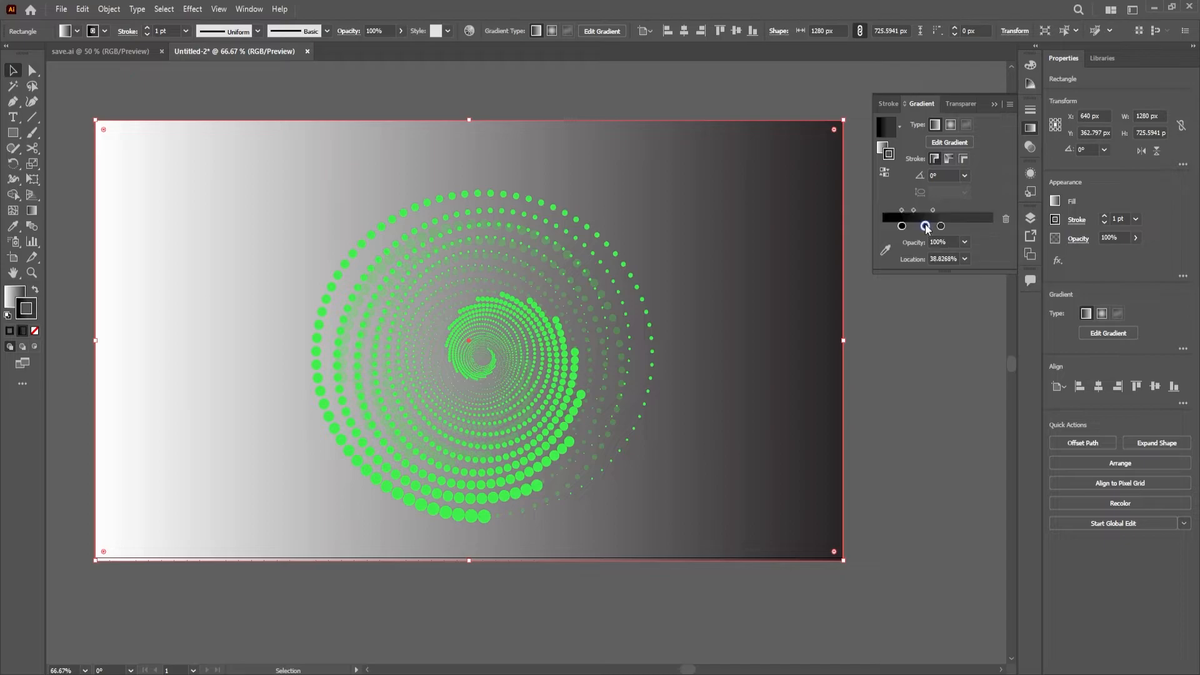
pyautogui.moveTo(937, 227); pyautogui.dragTo(985, 227)
pyautogui.click(945, 226)
pyautogui.click(1005, 218)
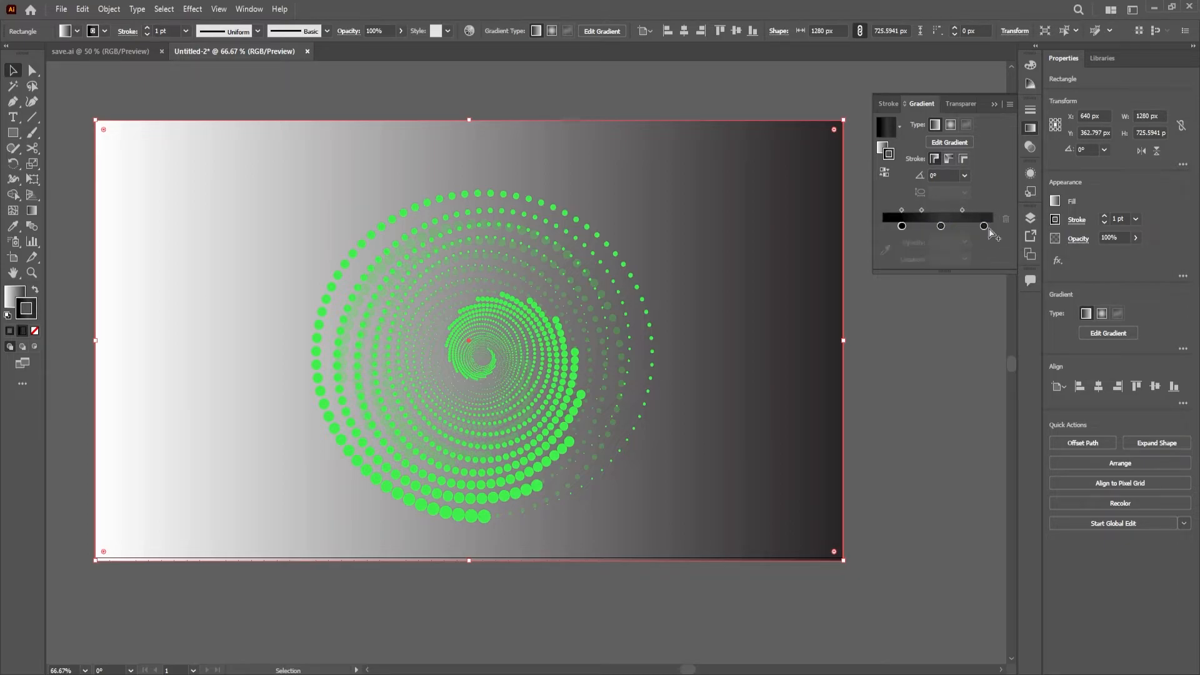
pyautogui.moveTo(902, 226); pyautogui.dragTo(1006, 219)
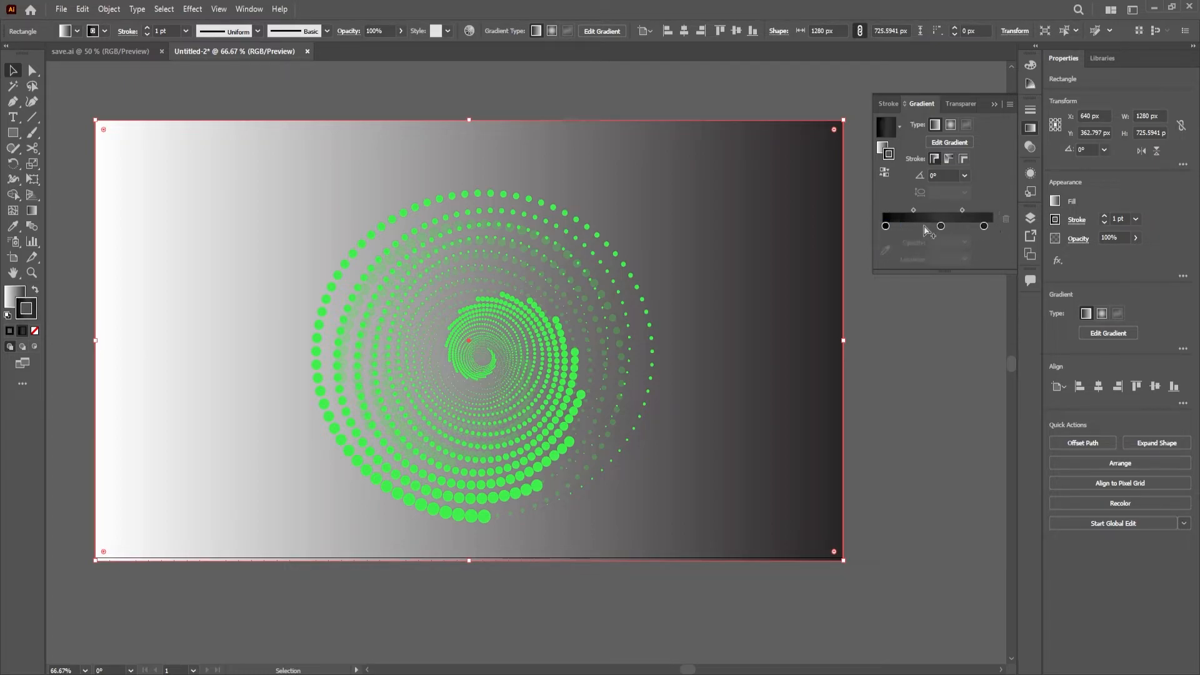
# - Replace the last stop with a black one near the ramp's end, and swap the black-grey-black gradient into the rectangle's fill
pyautogui.doubleClick(886, 227)
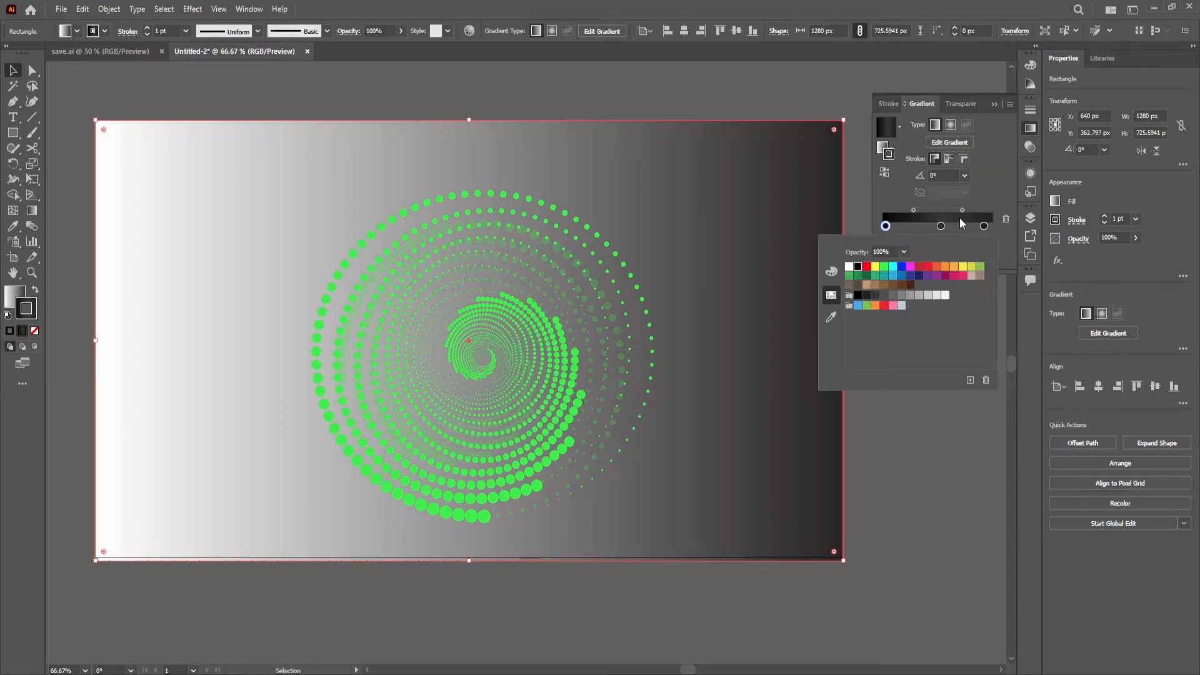
pyautogui.doubleClick(984, 227)
pyautogui.click(858, 267)
pyautogui.click(954, 220)
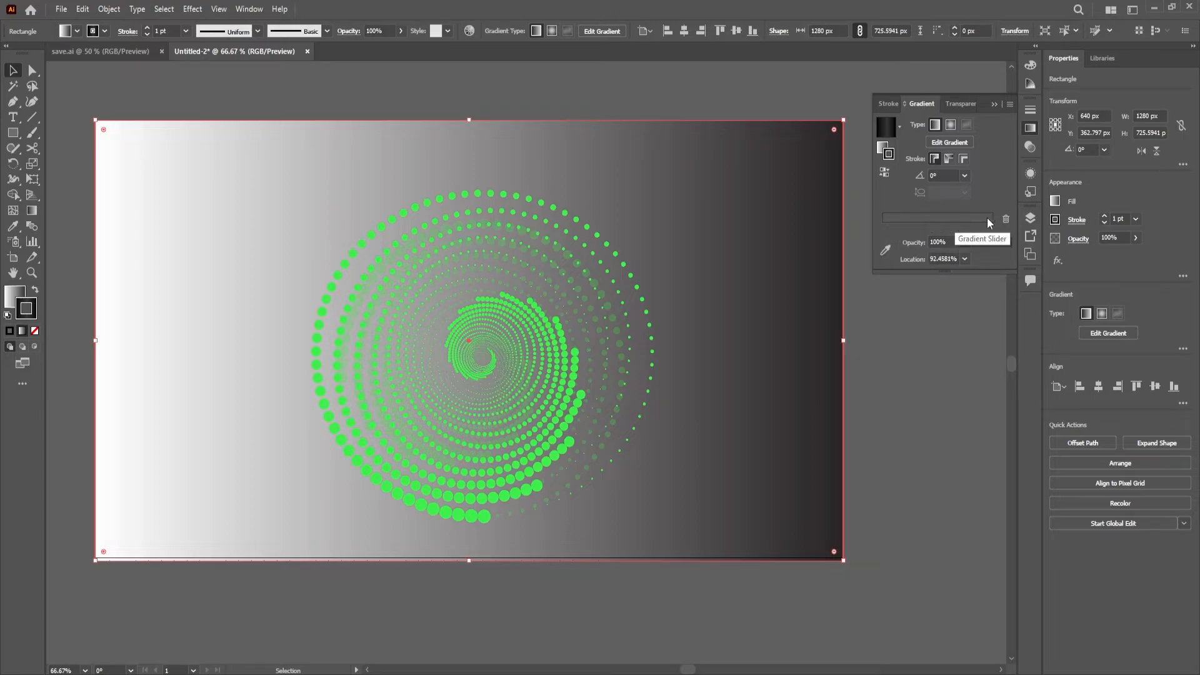
pyautogui.click(1005, 219)
pyautogui.click(959, 226)
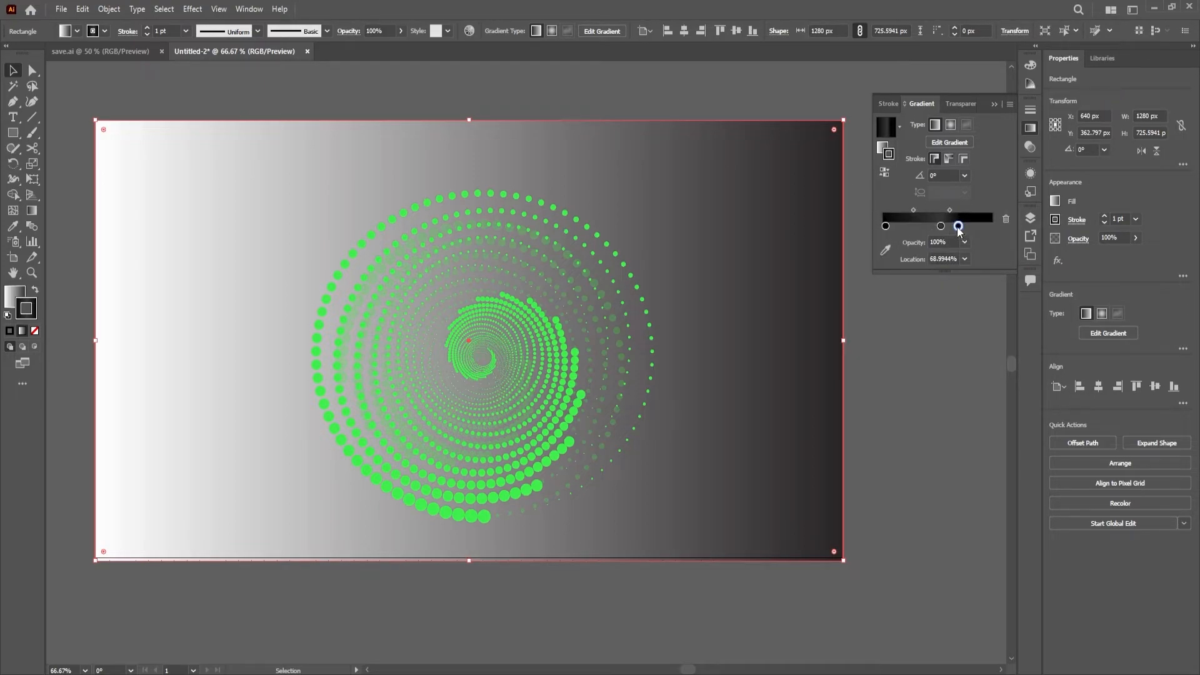
pyautogui.moveTo(978, 226); pyautogui.dragTo(989, 227)
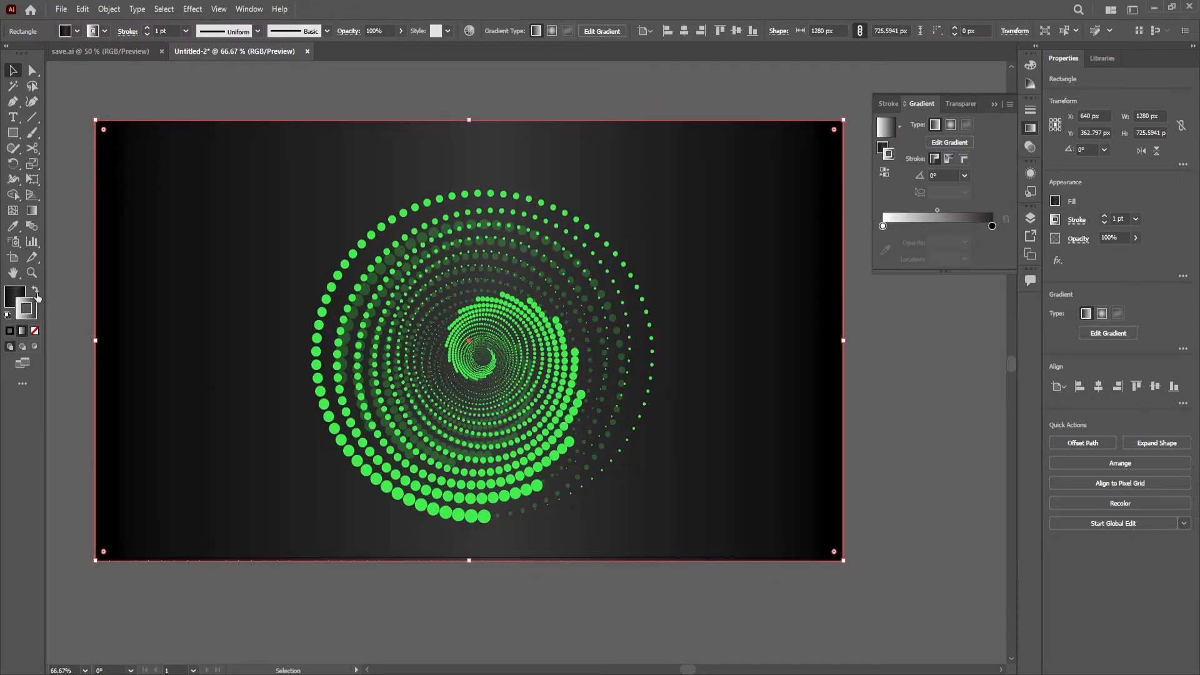
pyautogui.click(35, 290)
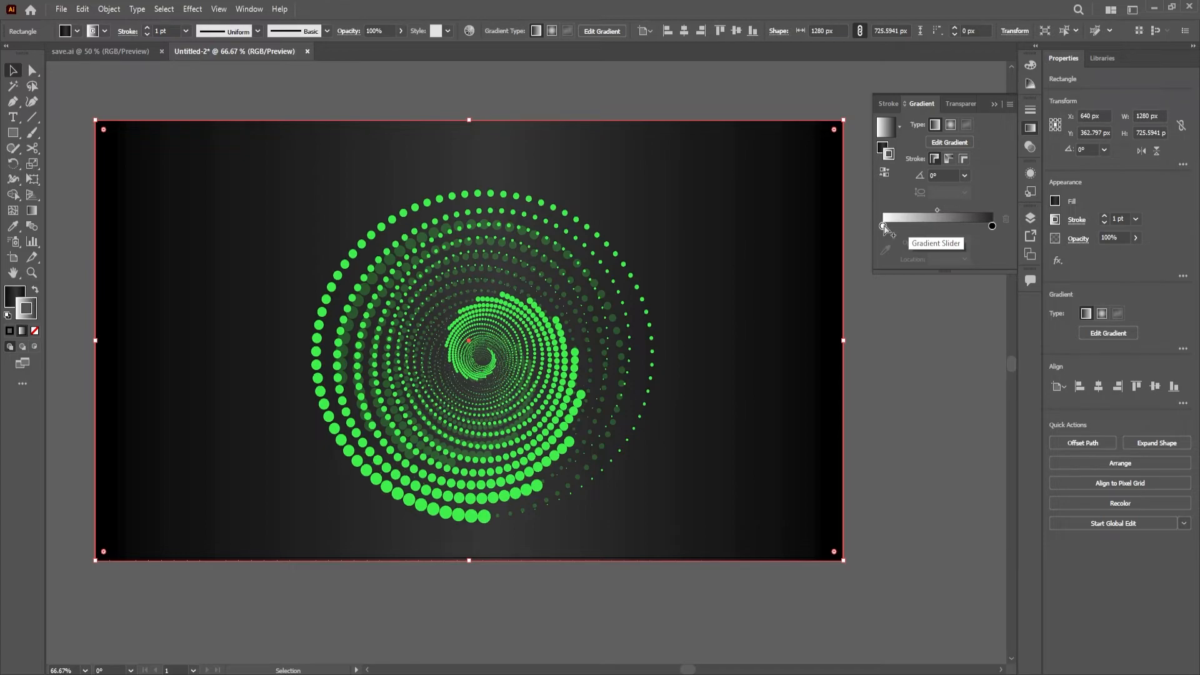
# - Give the rectangle's stroke gradient a middle stop at about 52% and a black starting stop
pyautogui.moveTo(937, 208)
pyautogui.mouseDown()
pyautogui.moveTo(918, 207)
pyautogui.moveTo(931, 210)
pyautogui.mouseUp()
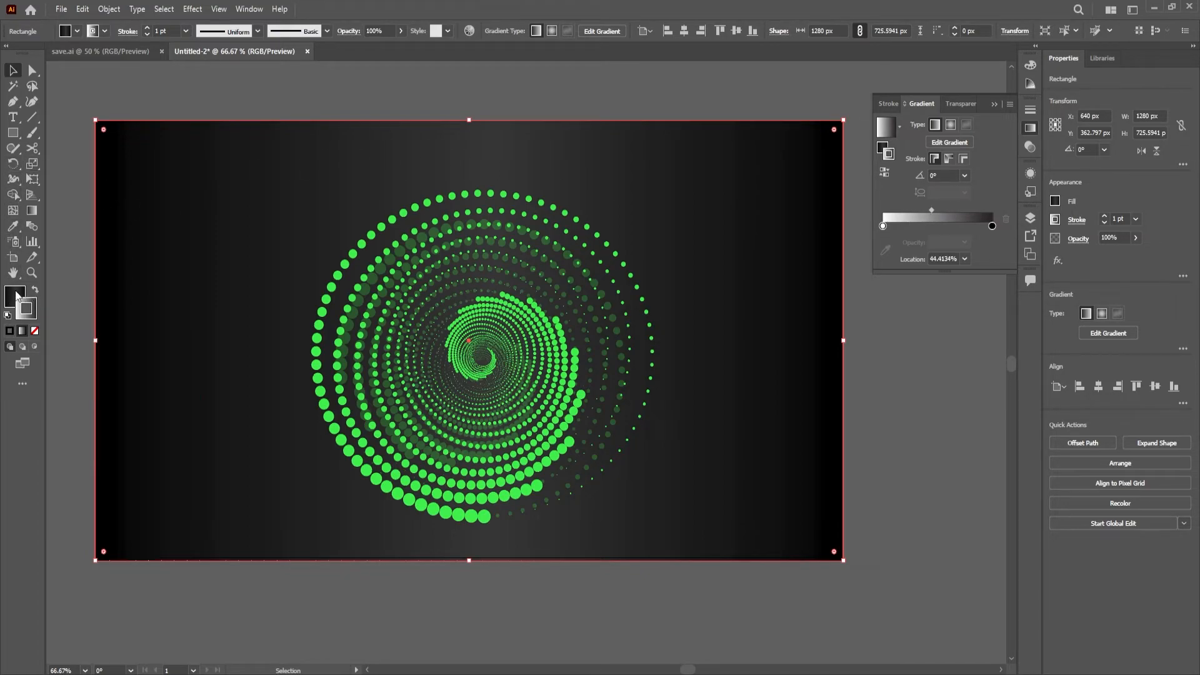
pyautogui.click(36, 293)
pyautogui.click(36, 293)
pyautogui.click(32, 210)
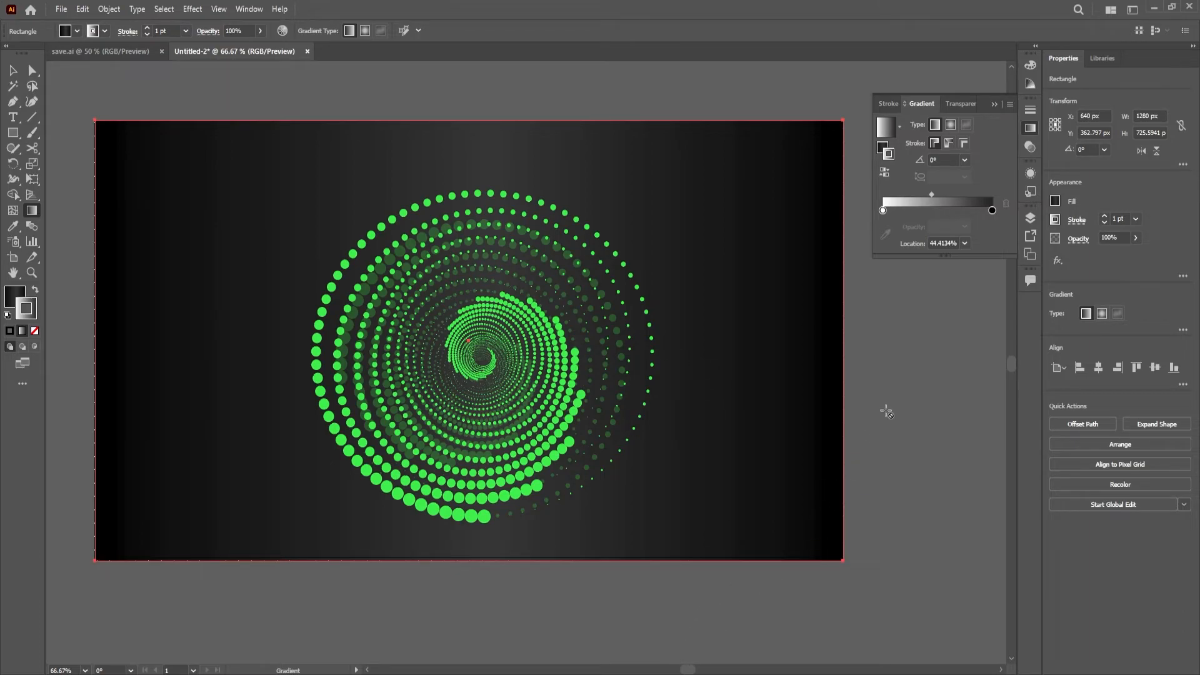
pyautogui.click(950, 210)
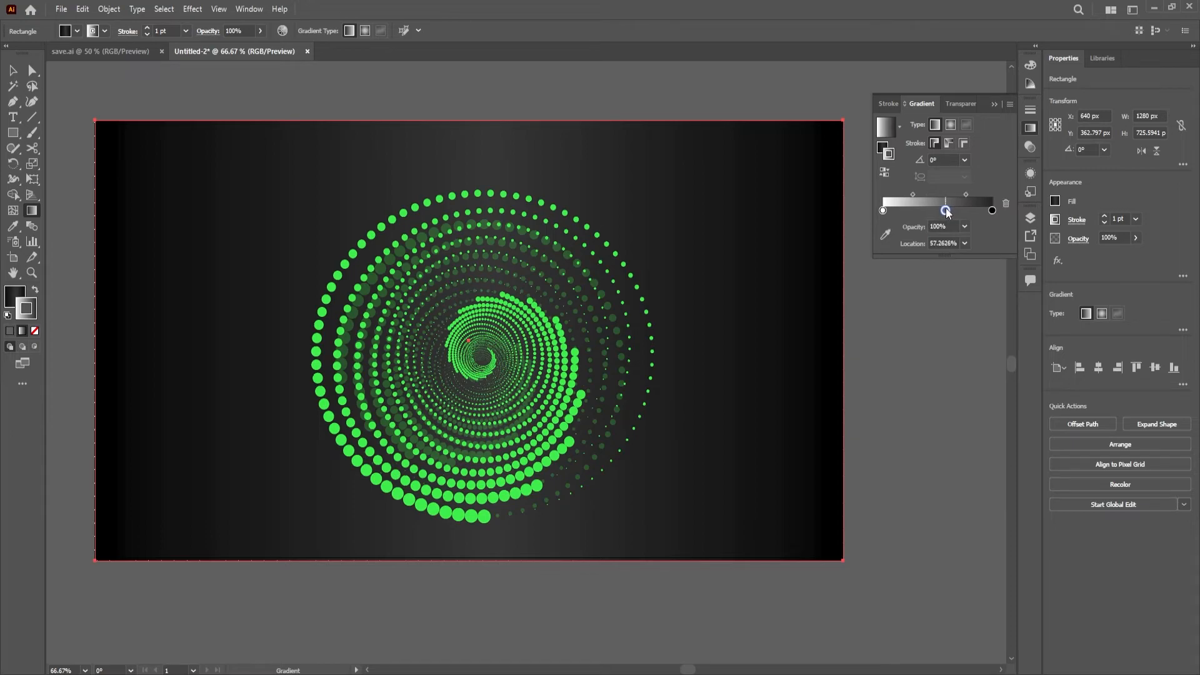
pyautogui.moveTo(950, 211); pyautogui.dragTo(941, 210)
pyautogui.doubleClick(941, 211)
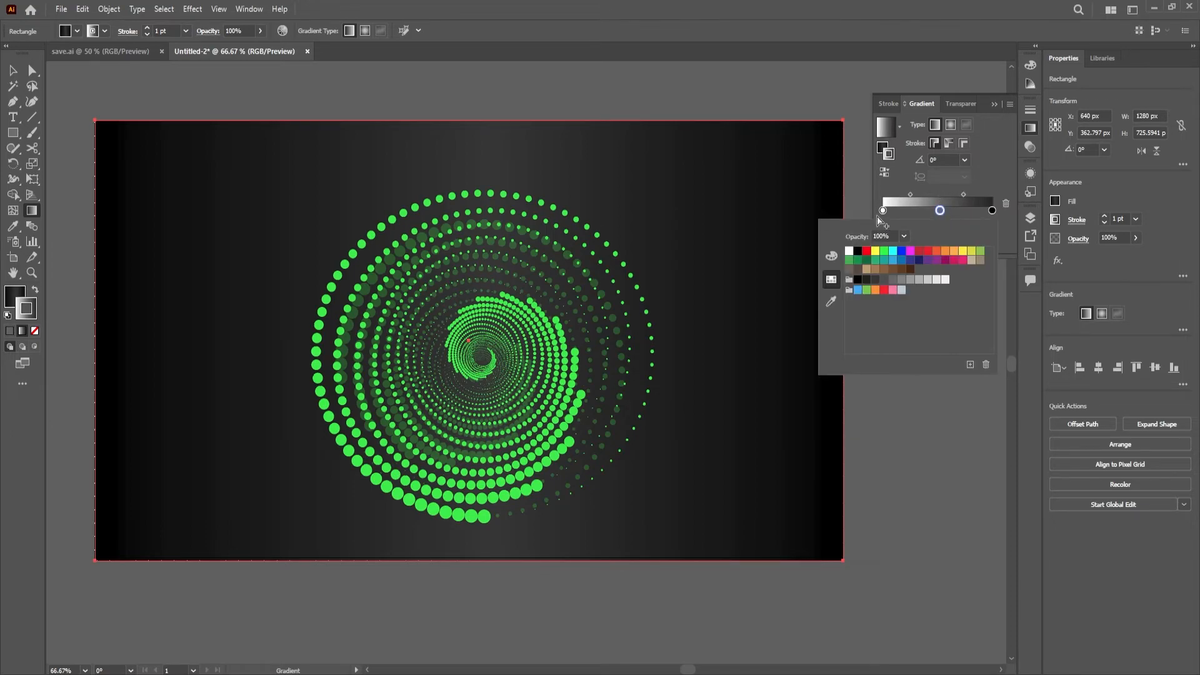
pyautogui.click(883, 210)
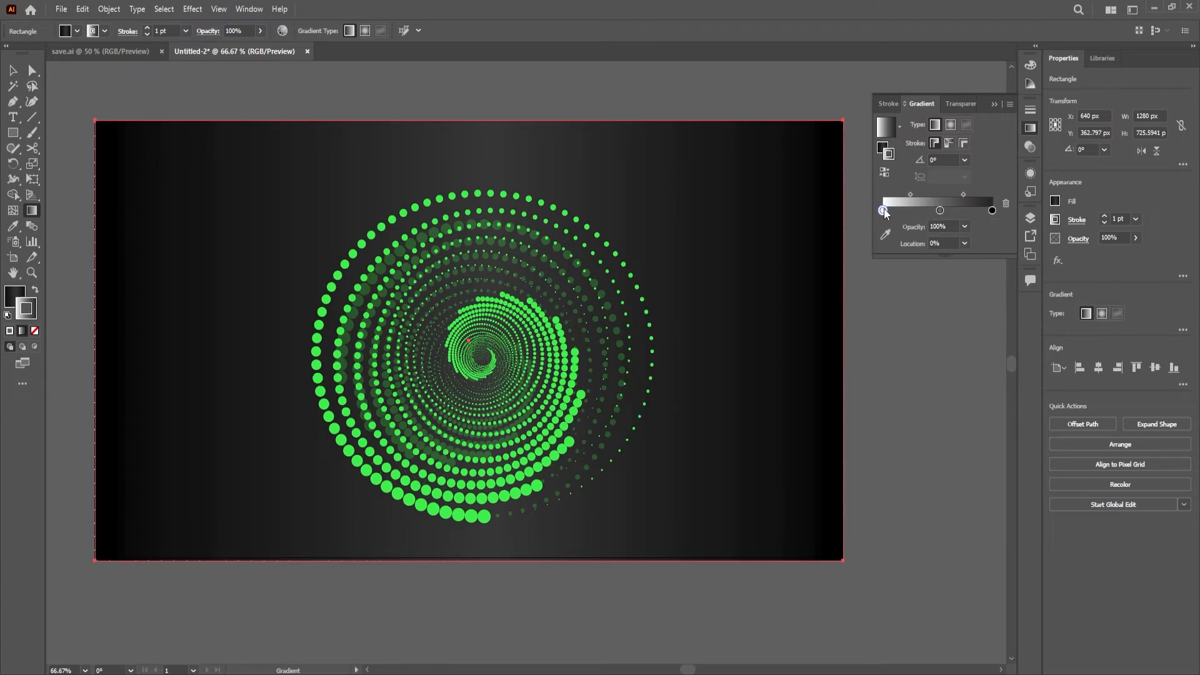
pyautogui.doubleClick(883, 211)
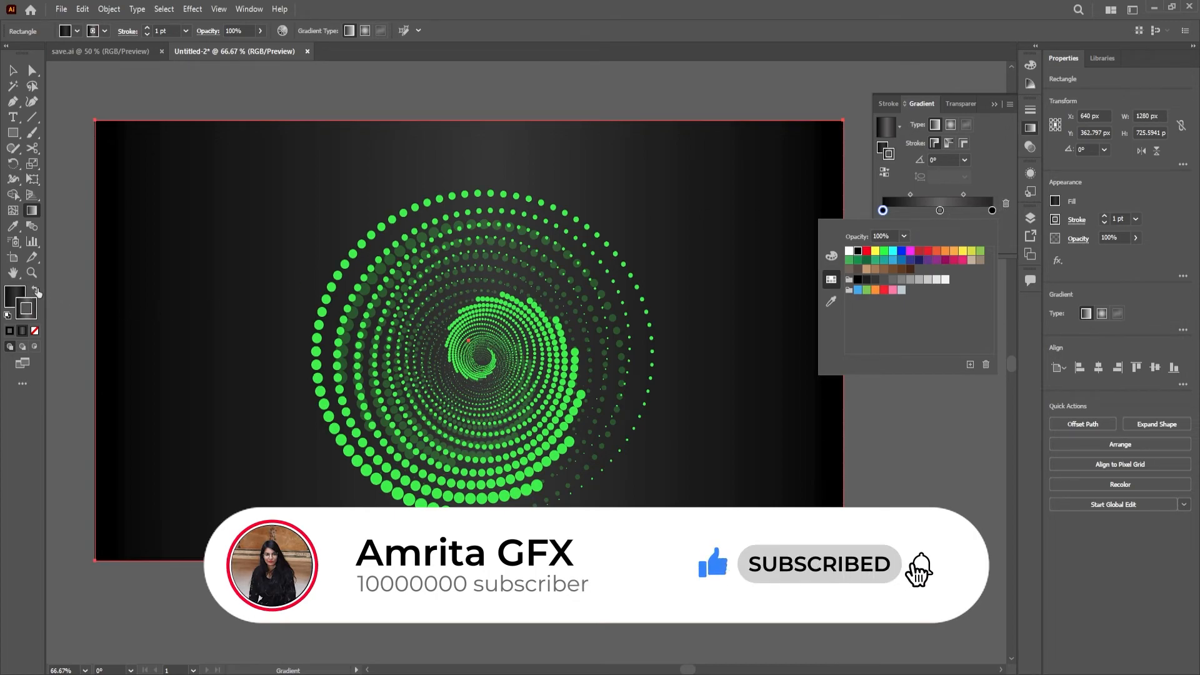
# - Move the middle stop of the black-grey-black gradient slightly towards its start, and swap that gradient back into the rectangle's fill
pyautogui.press('Escape')
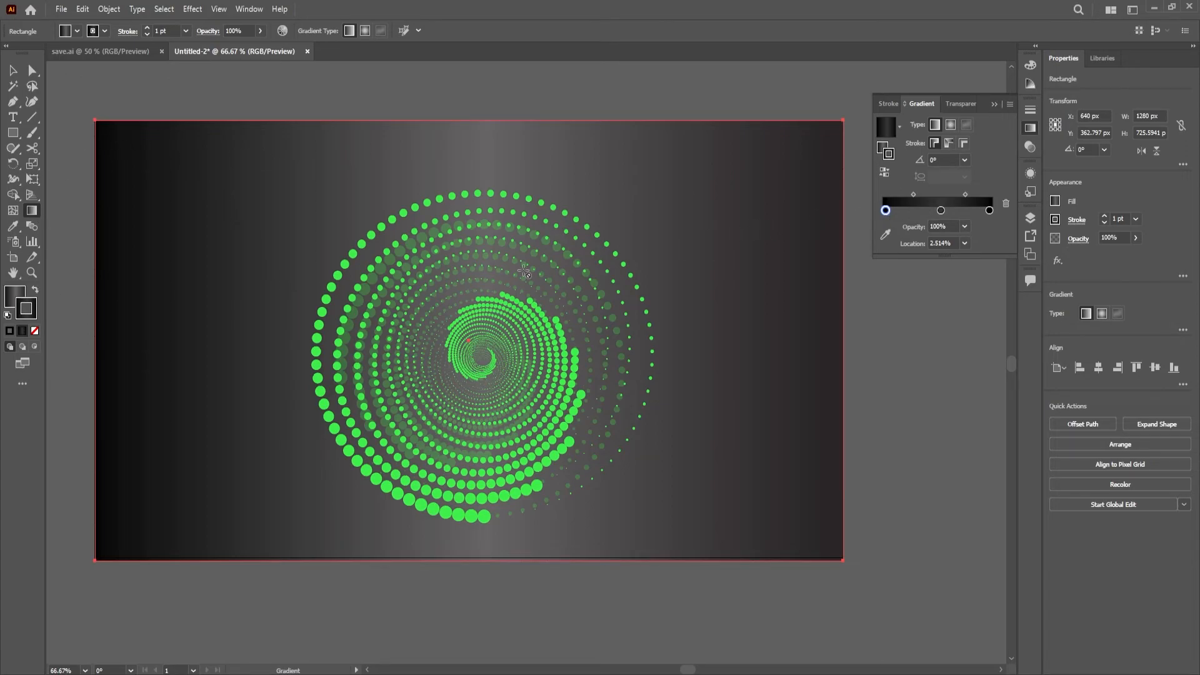
pyautogui.moveTo(941, 210); pyautogui.dragTo(935, 210)
pyautogui.click(35, 290)
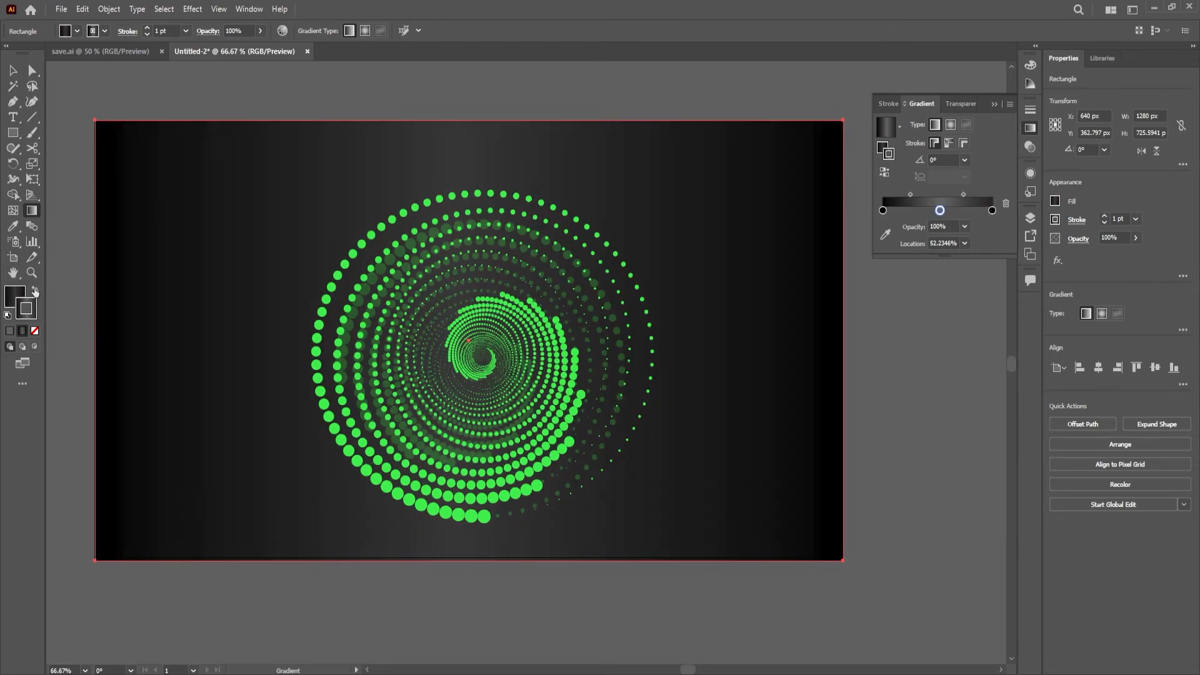
pyautogui.click(1025, 127)
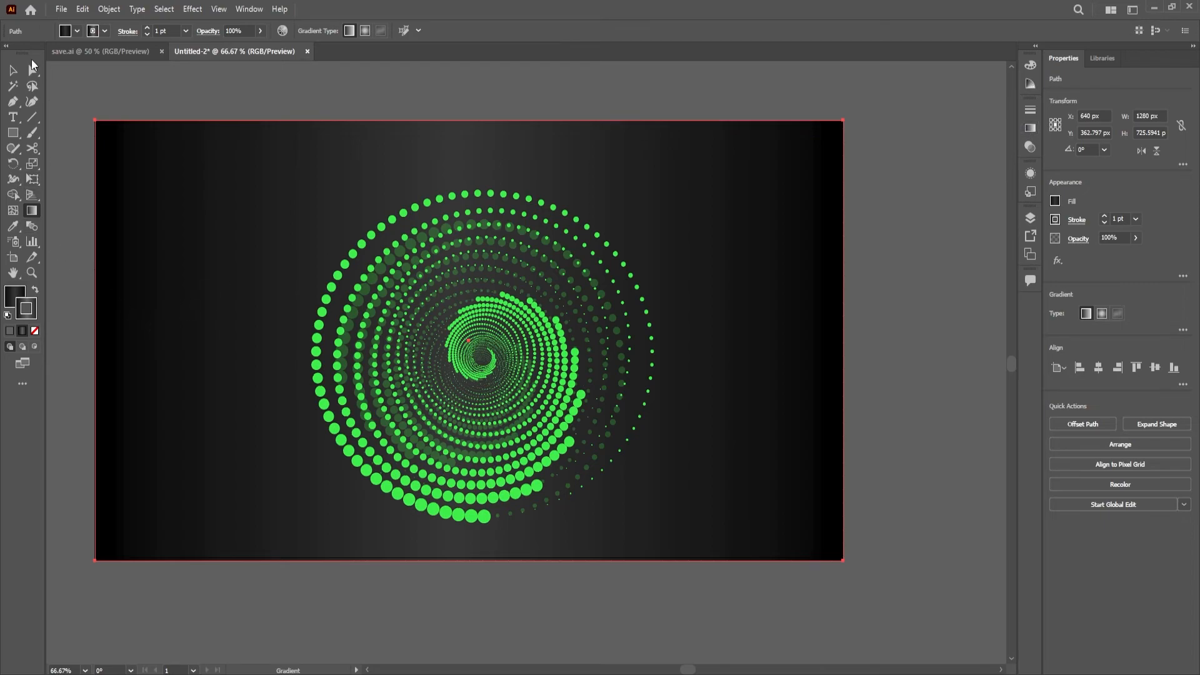
# - Lock the background rectangle and clear the selection of the two spirals
pyautogui.click(12, 70)
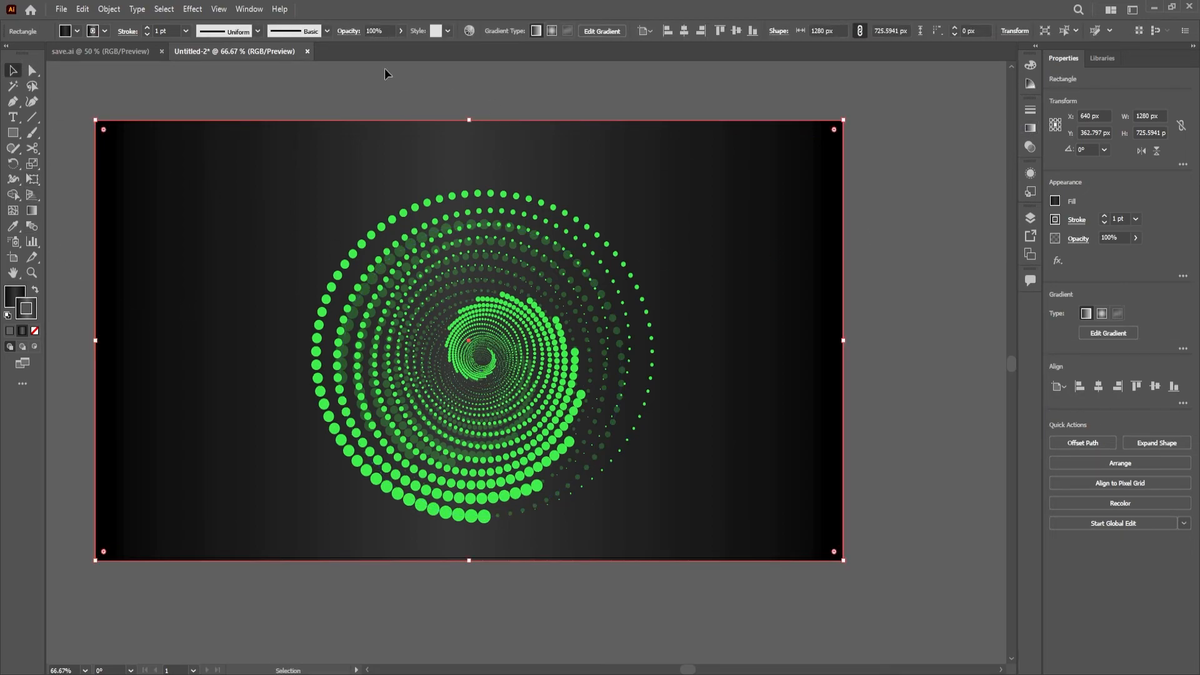
pyautogui.click(110, 9)
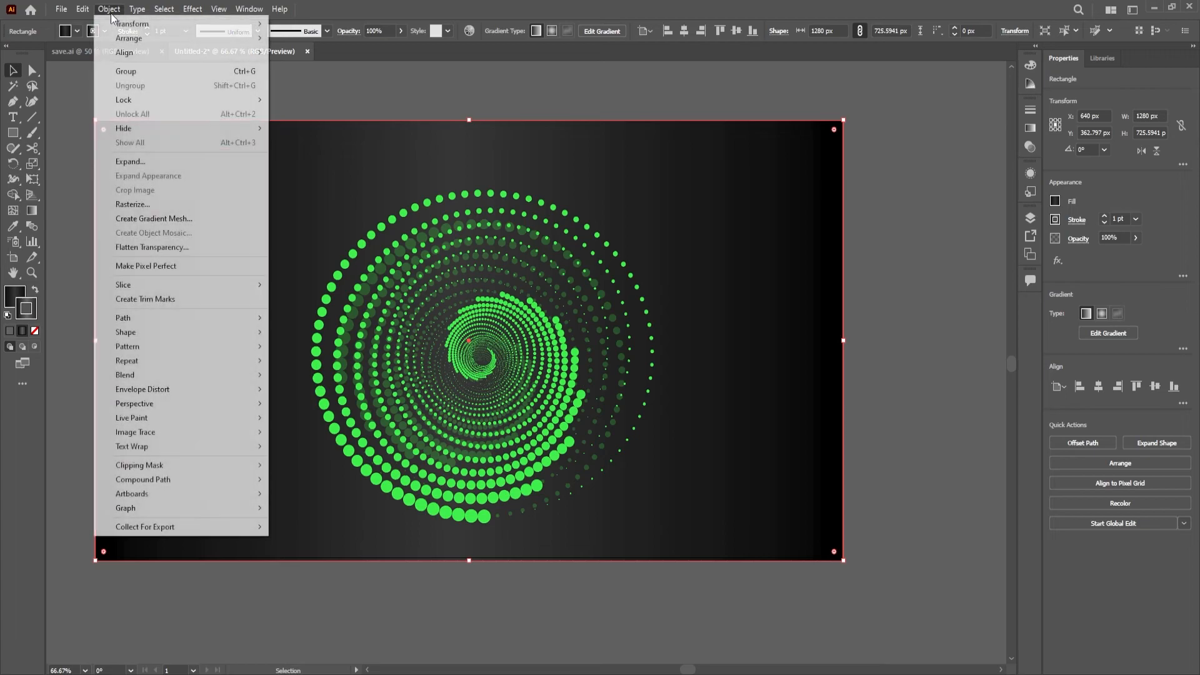
pyautogui.moveTo(152, 323)
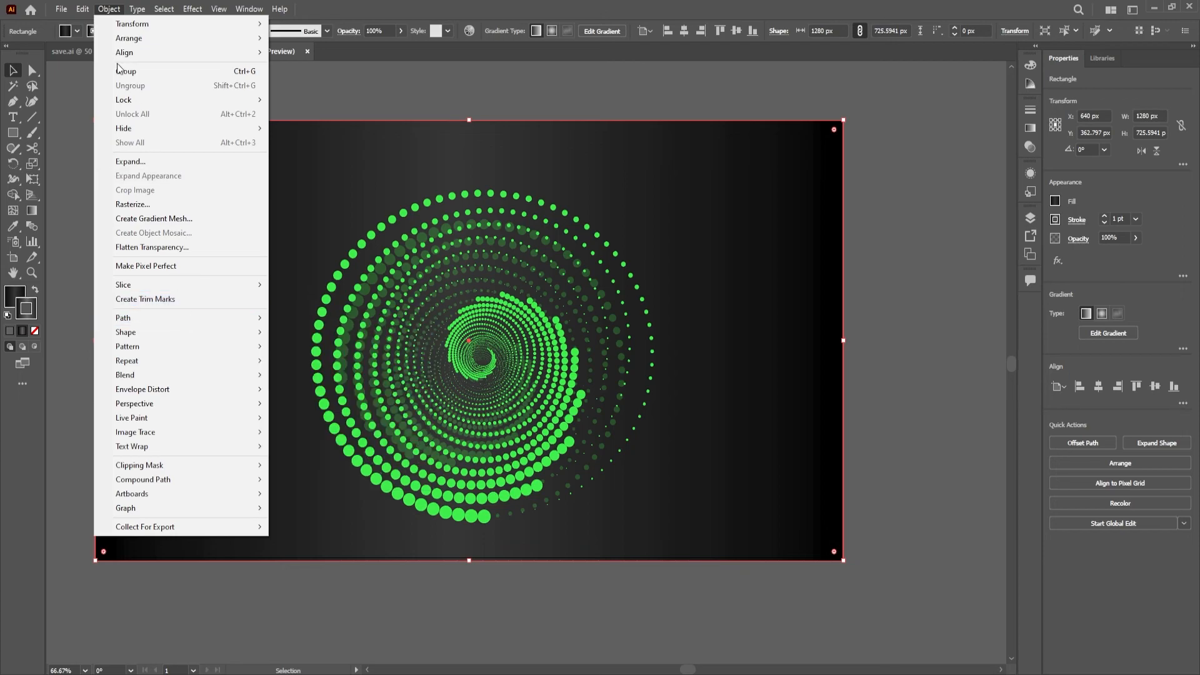
pyautogui.click(114, 12)
pyautogui.click(115, 12)
pyautogui.moveTo(145, 104)
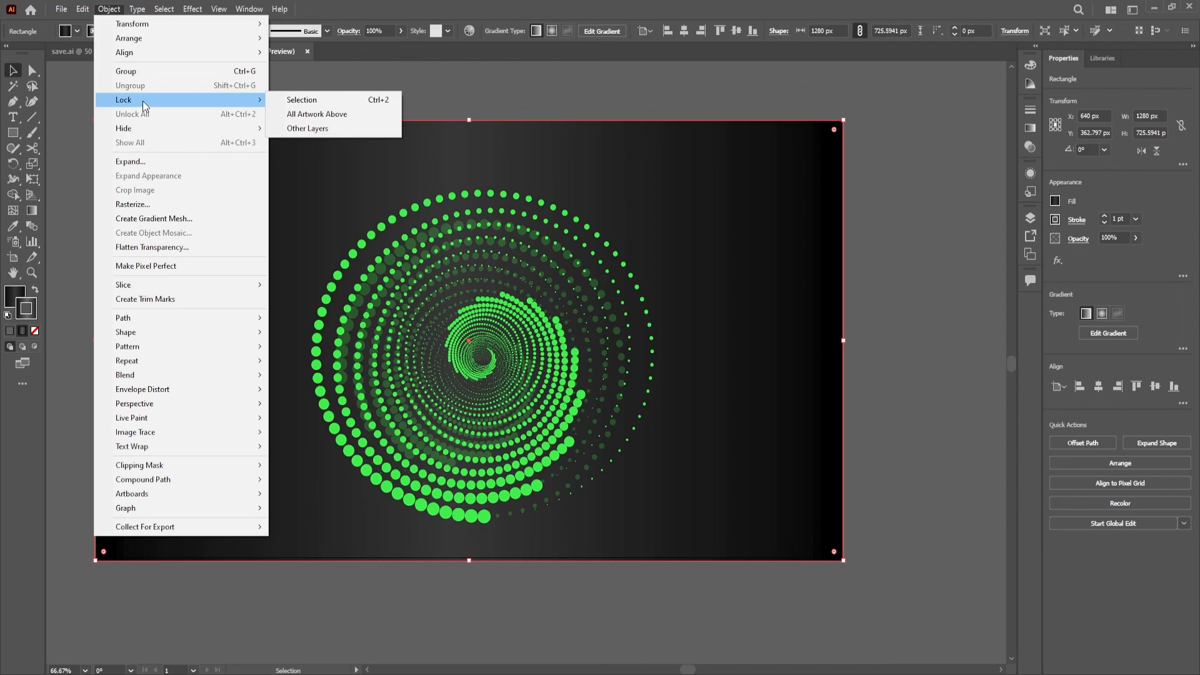
pyautogui.click(297, 100)
pyautogui.moveTo(302, 166); pyautogui.dragTo(675, 540)
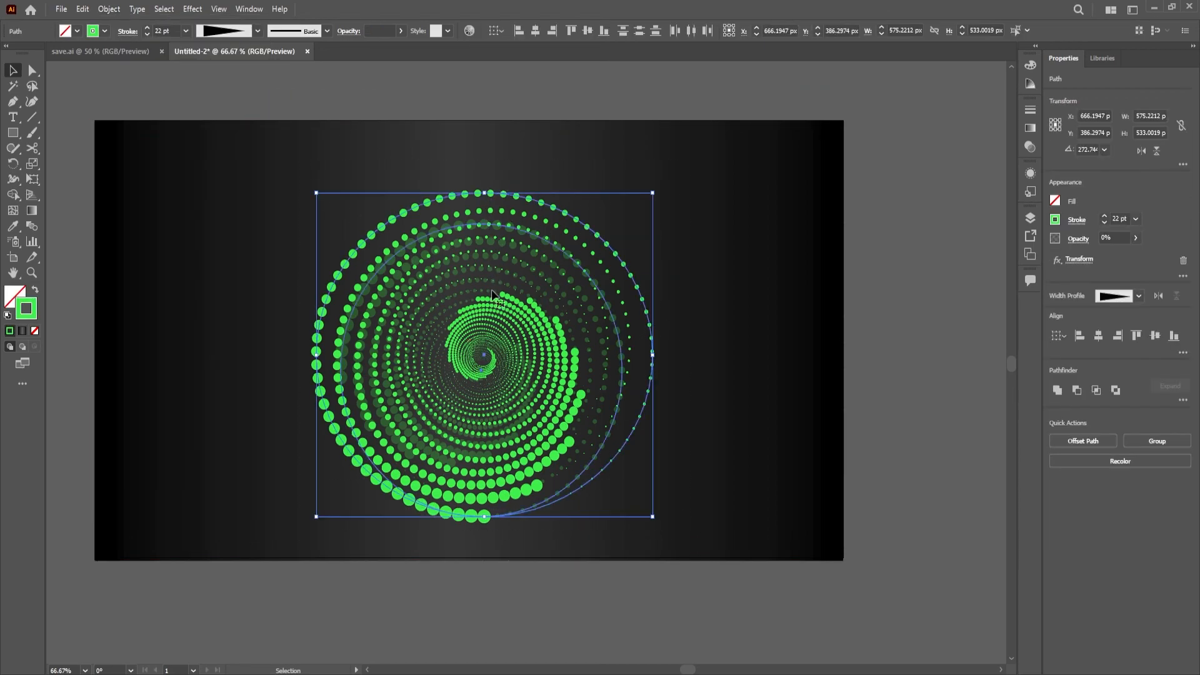
pyautogui.hotkey('ctrl', 'shift', 'a')
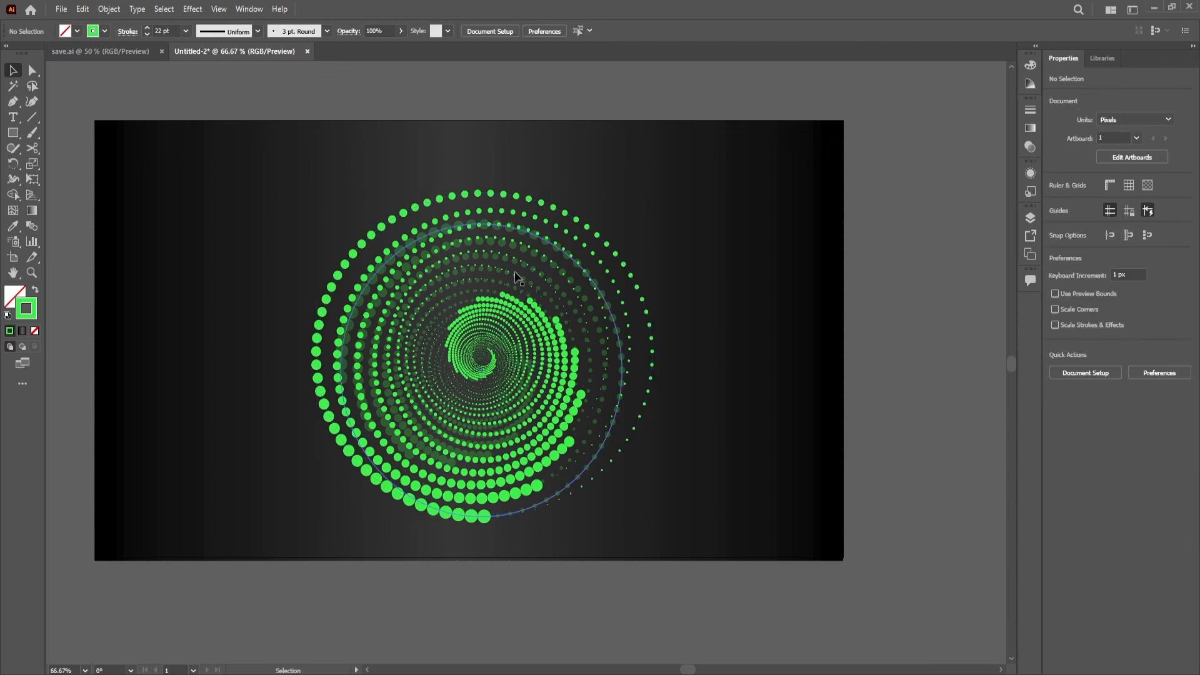